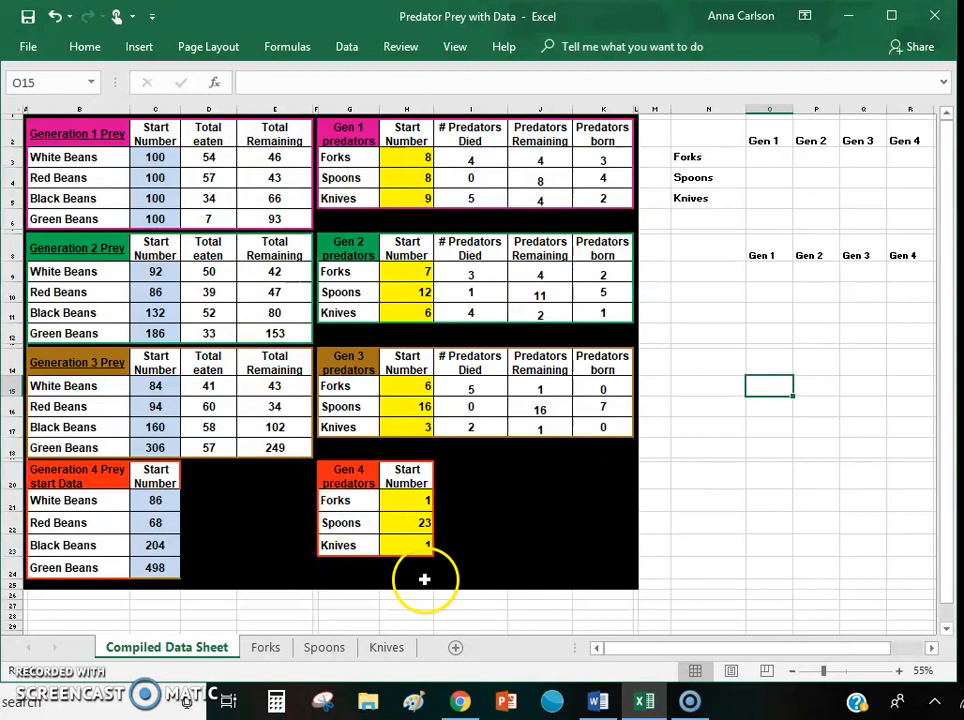
Examine the formula behind the Black Beans start number in the Generation 2 Prey table
{"action": "left_click", "coordinate": [155, 312]}
{"action": "type", "text": "=E5*2"}
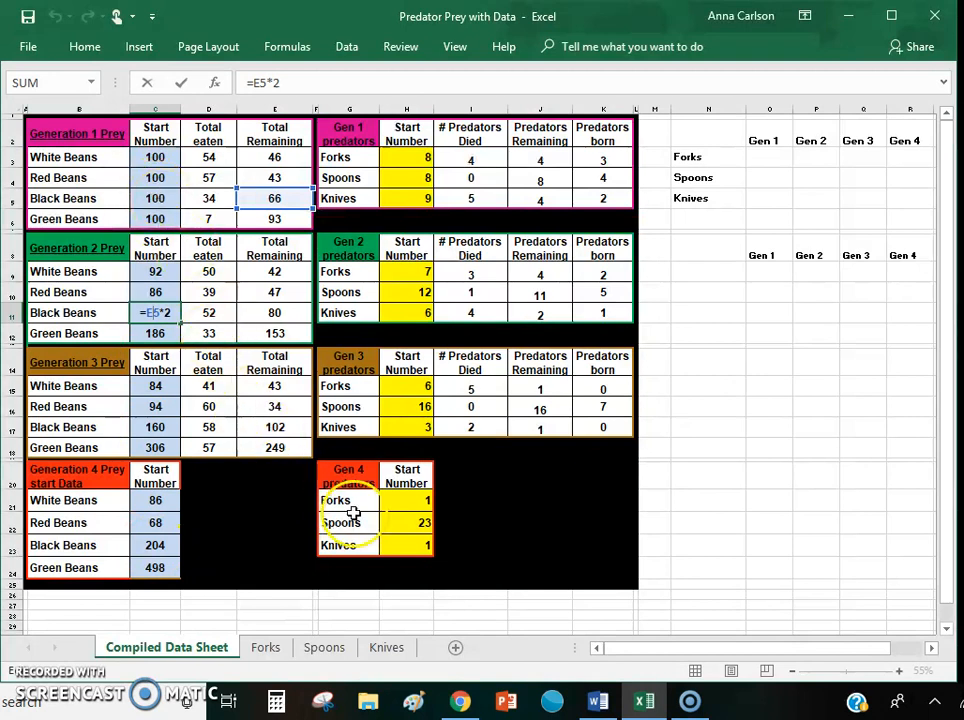
{"action": "left_click", "coordinate": [545, 516]}
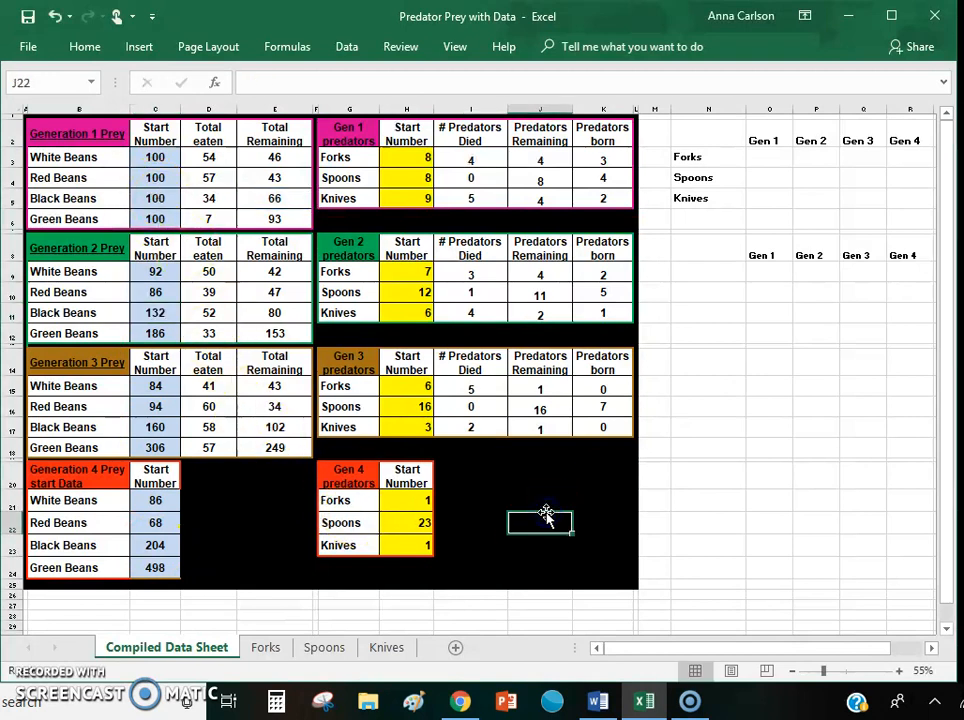
{"action": "left_click", "coordinate": [730, 495]}
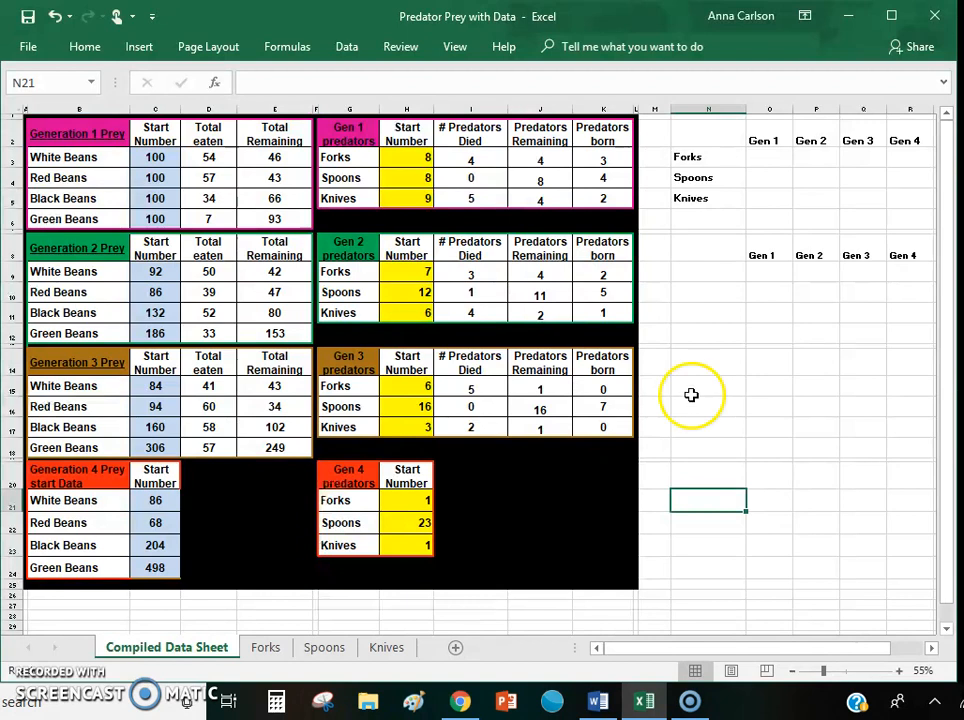
{"action": "left_click", "coordinate": [873, 183]}
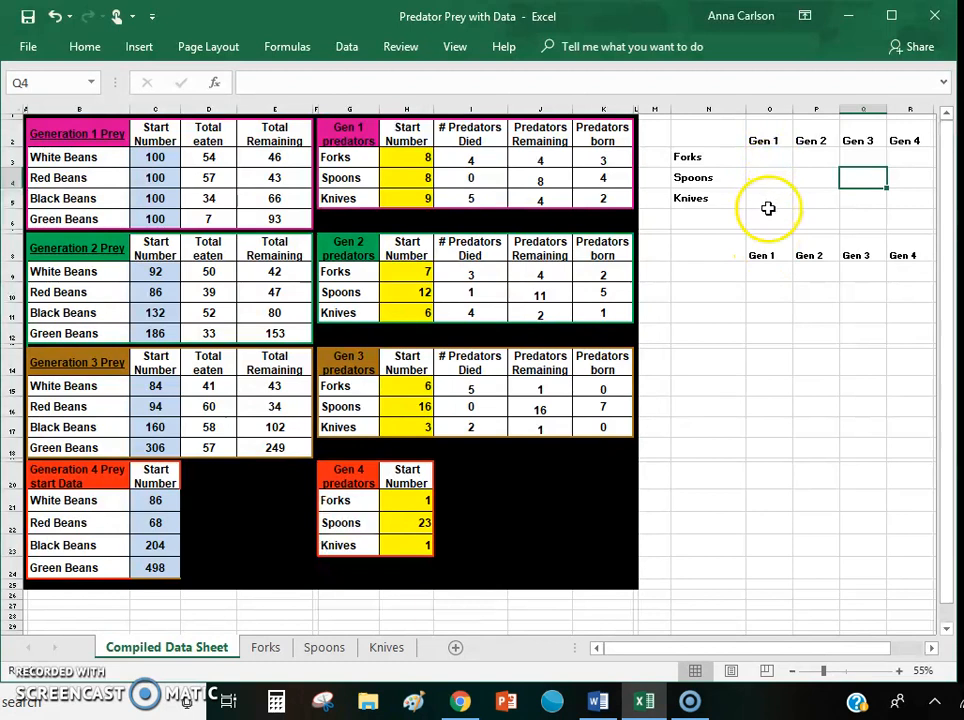
Copy the Gen 1 predators' start numbers and paste them as values into the summary table's Gen 1 column, starting at O3
{"action": "left_click", "coordinate": [405, 156]}
{"action": "left_click_drag", "start_coordinate": [405, 157], "coordinate": [408, 196]}
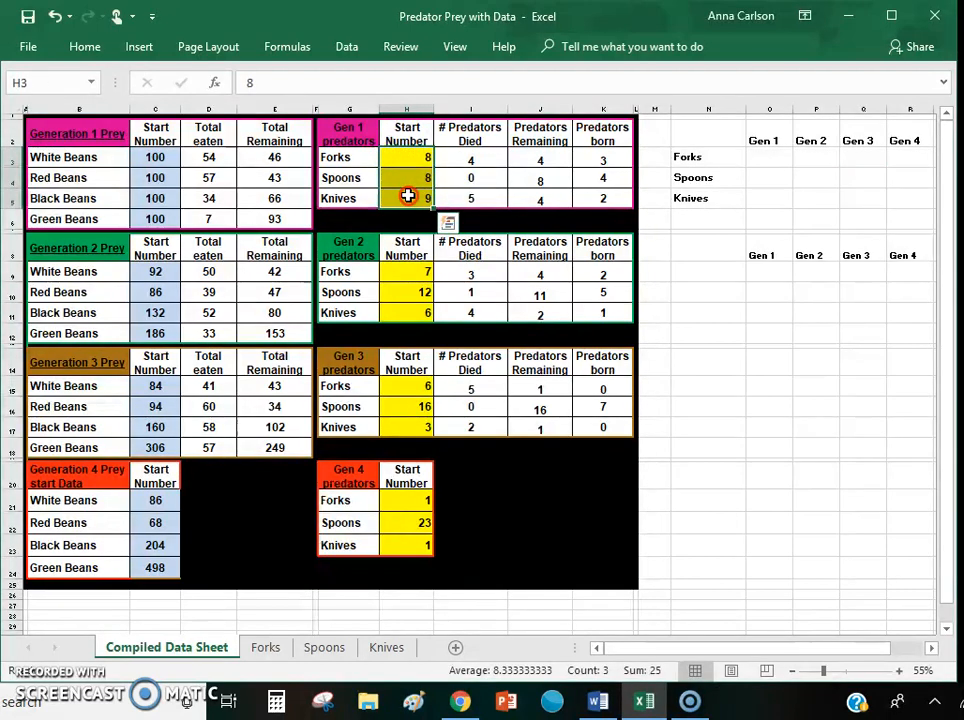
{"action": "right_click", "coordinate": [408, 196]}
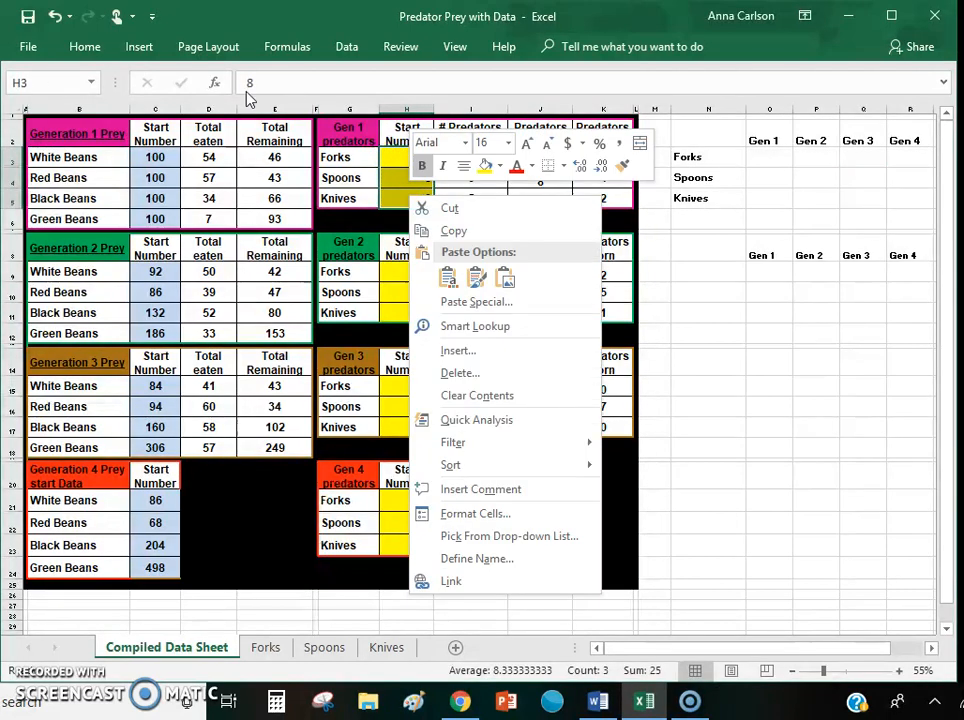
{"action": "left_click", "coordinate": [451, 232]}
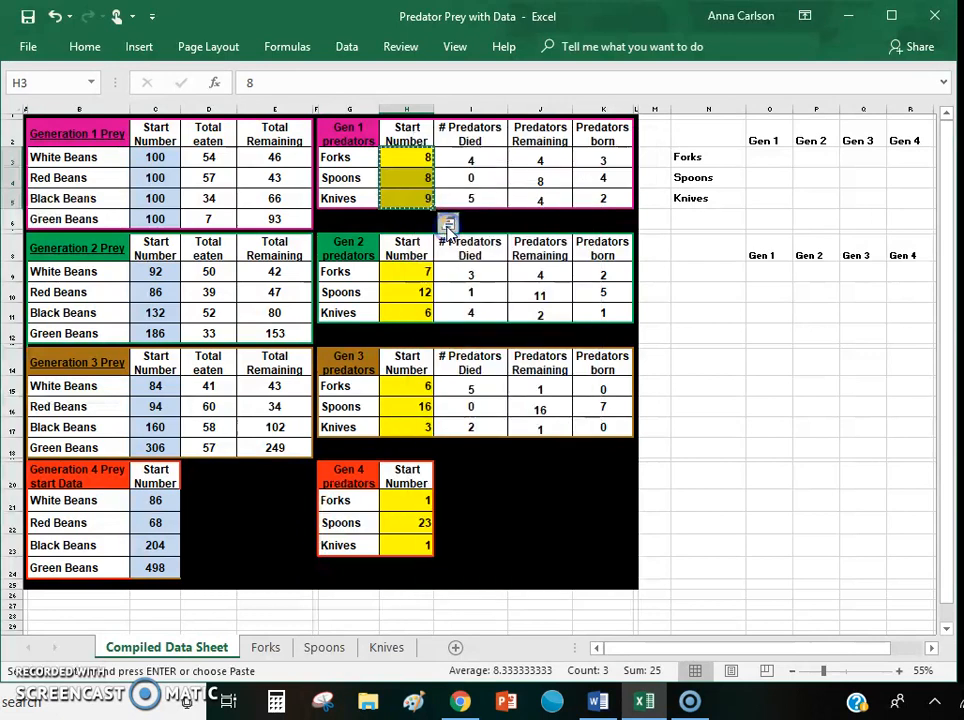
{"action": "right_click", "coordinate": [768, 157]}
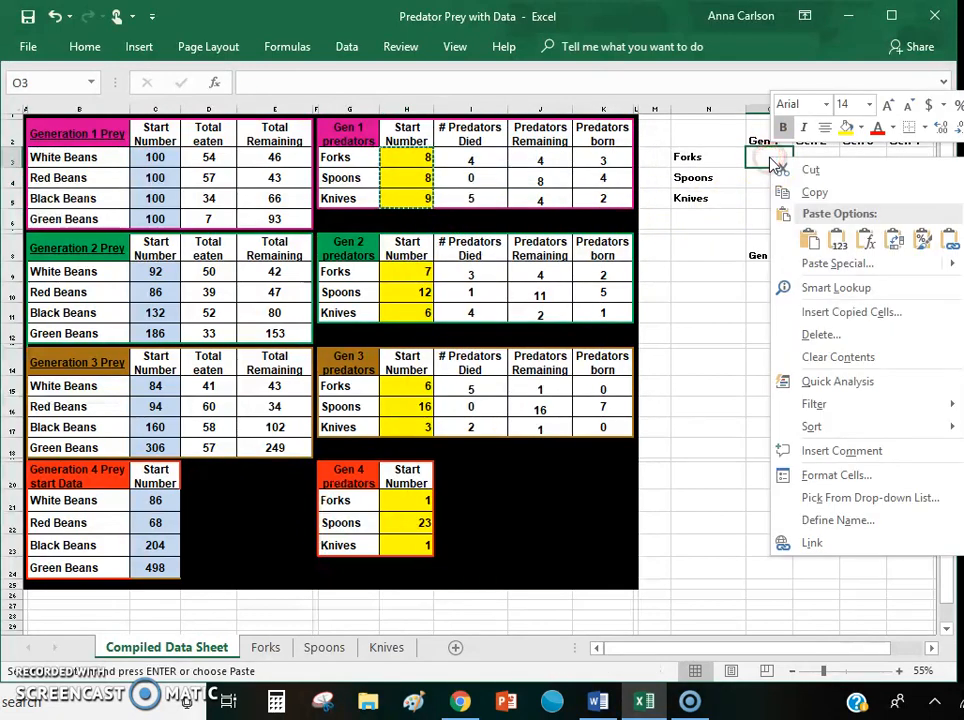
{"action": "left_click", "coordinate": [837, 240]}
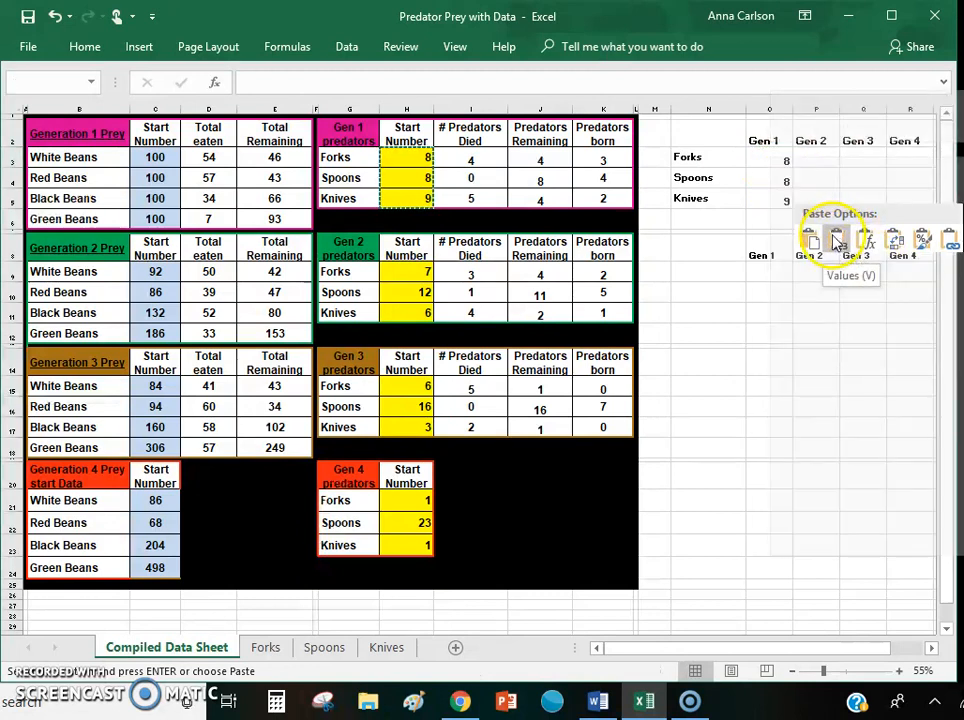
Copy the Gen 2 predators' start numbers and paste them as values into the summary table's Gen 2 column, starting at P3
{"action": "left_click", "coordinate": [406, 272]}
{"action": "left_click_drag", "start_coordinate": [406, 272], "coordinate": [408, 314]}
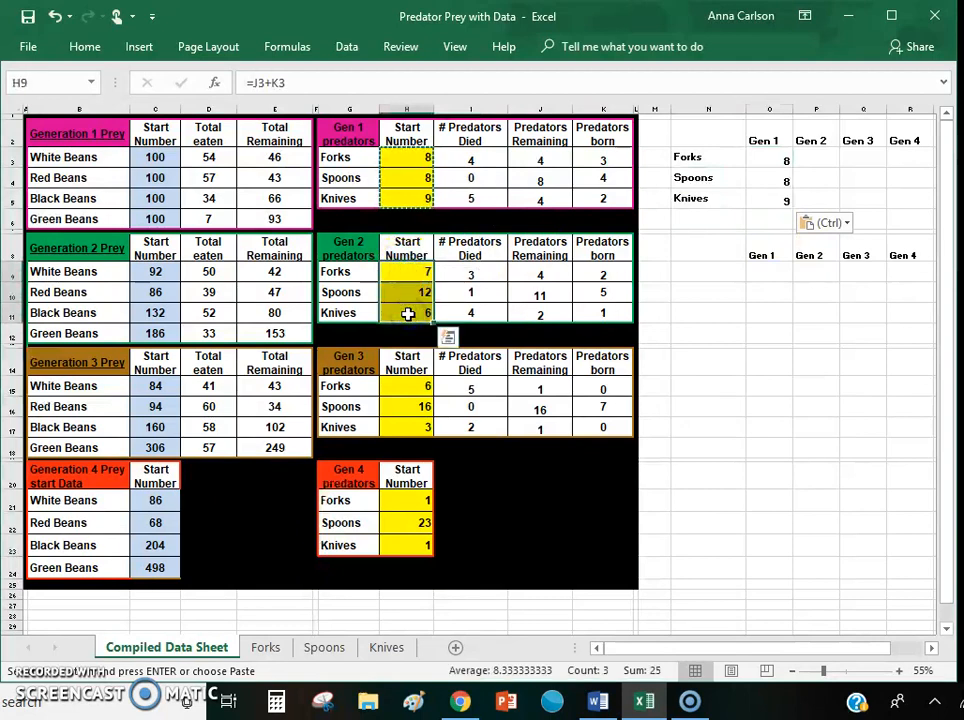
{"action": "right_click", "coordinate": [408, 314]}
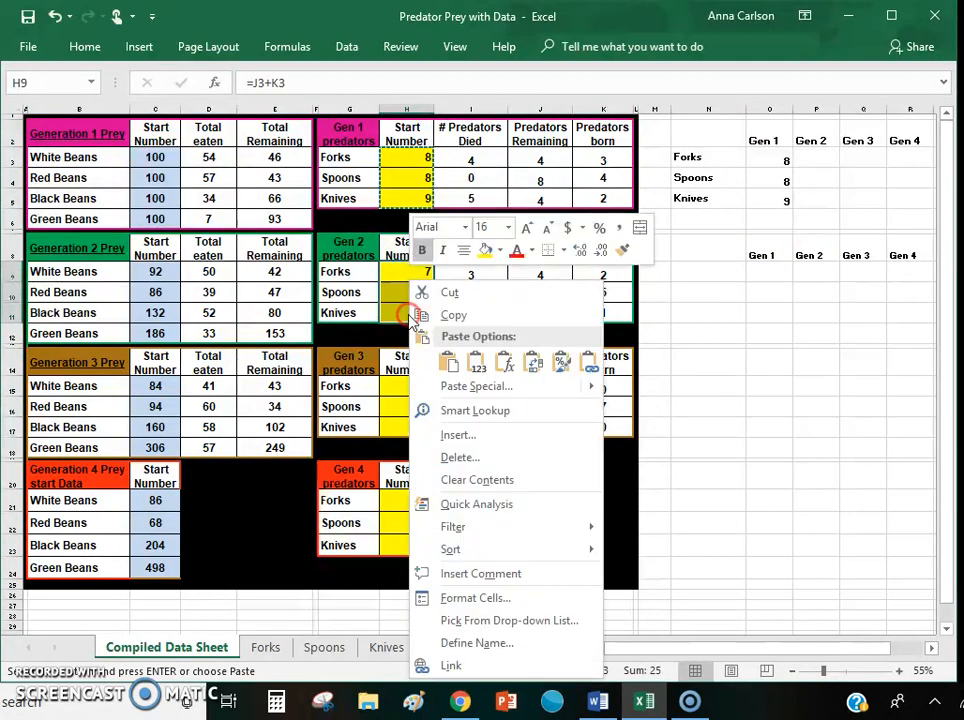
{"action": "left_click", "coordinate": [453, 315]}
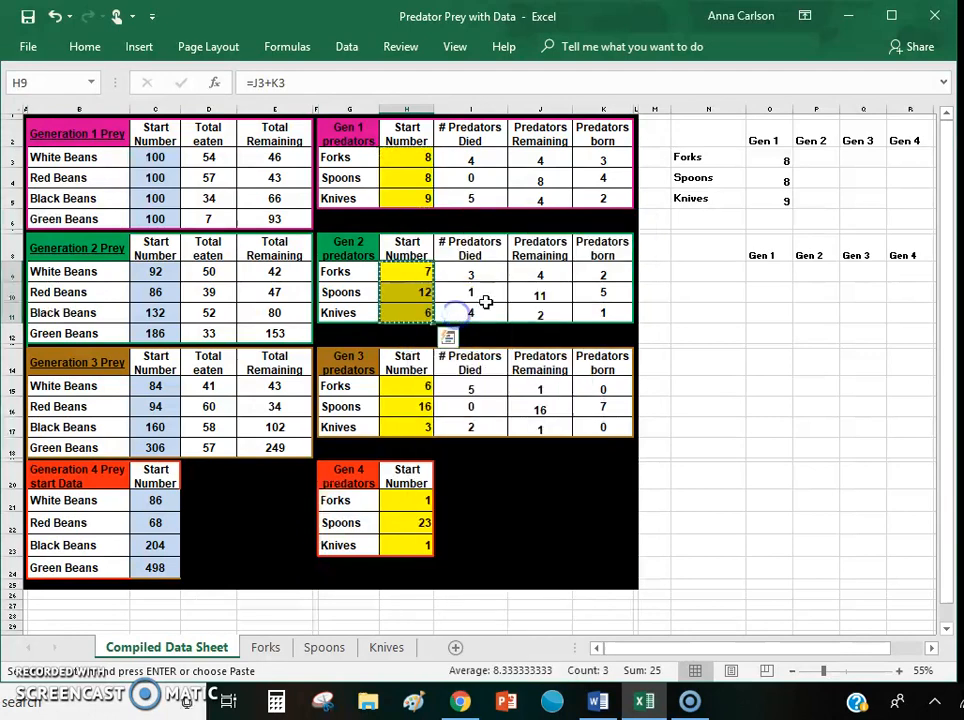
{"action": "left_click", "coordinate": [818, 158]}
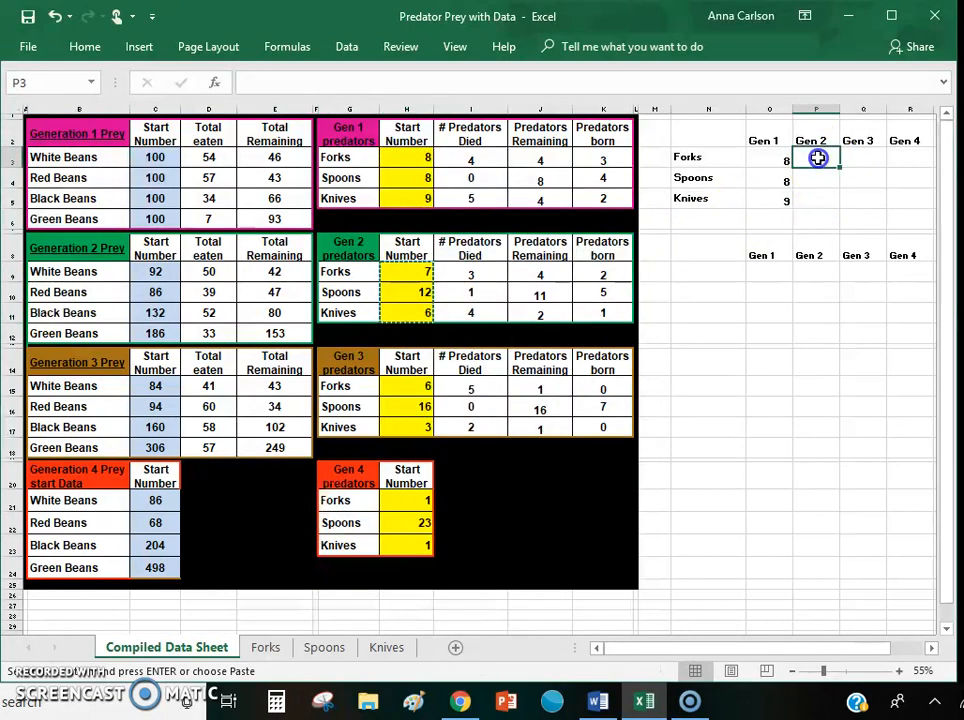
{"action": "right_click", "coordinate": [818, 158]}
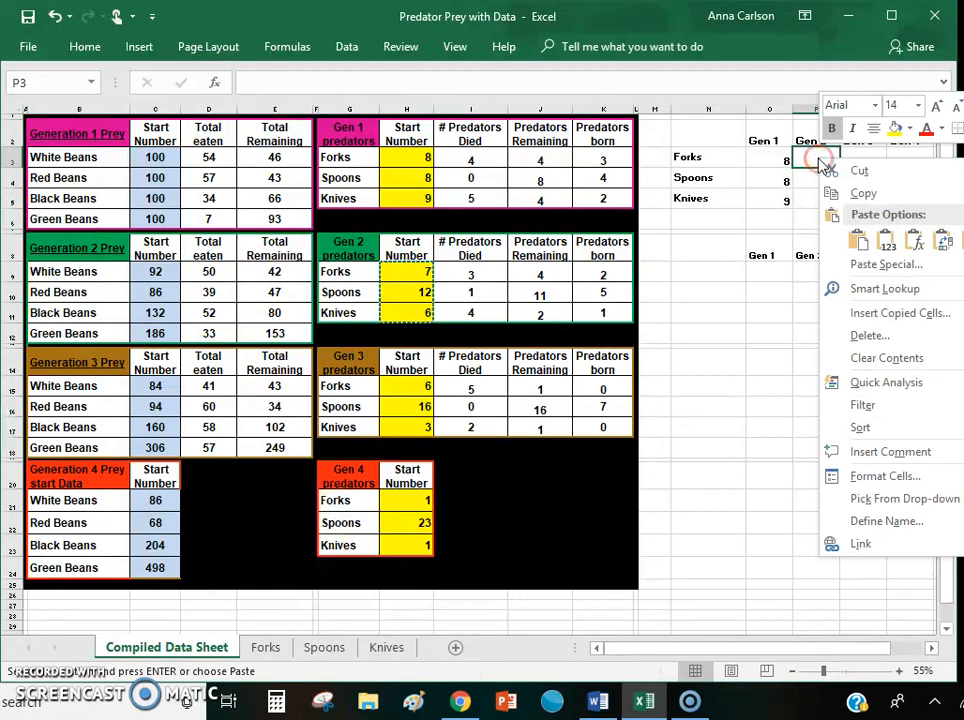
{"action": "left_click", "coordinate": [887, 242]}
{"action": "left_click", "coordinate": [857, 242]}
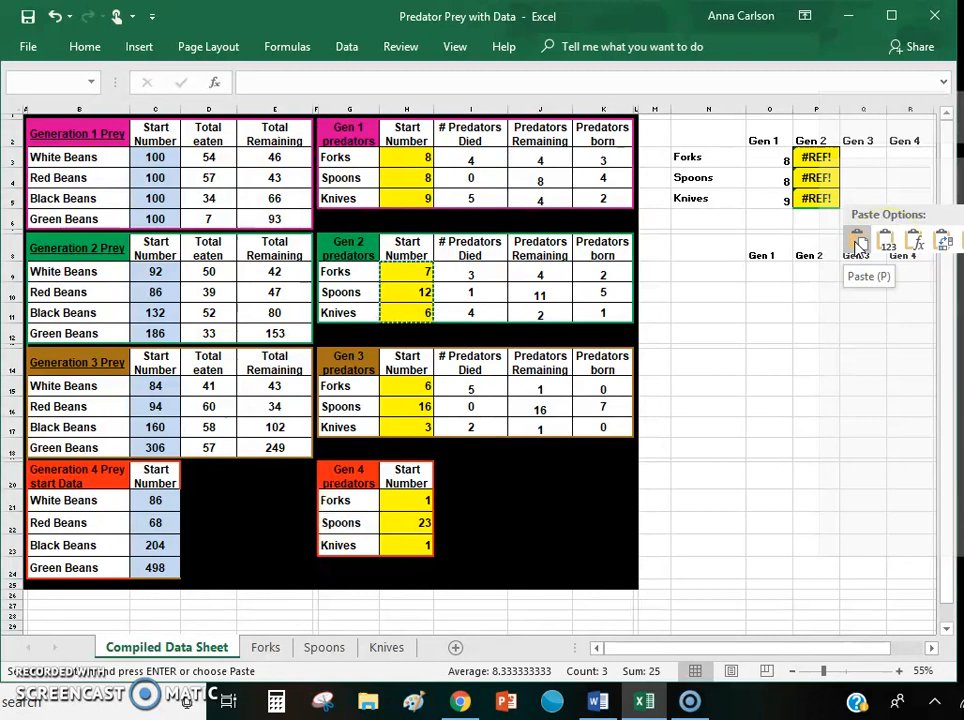
{"action": "left_click", "coordinate": [885, 243]}
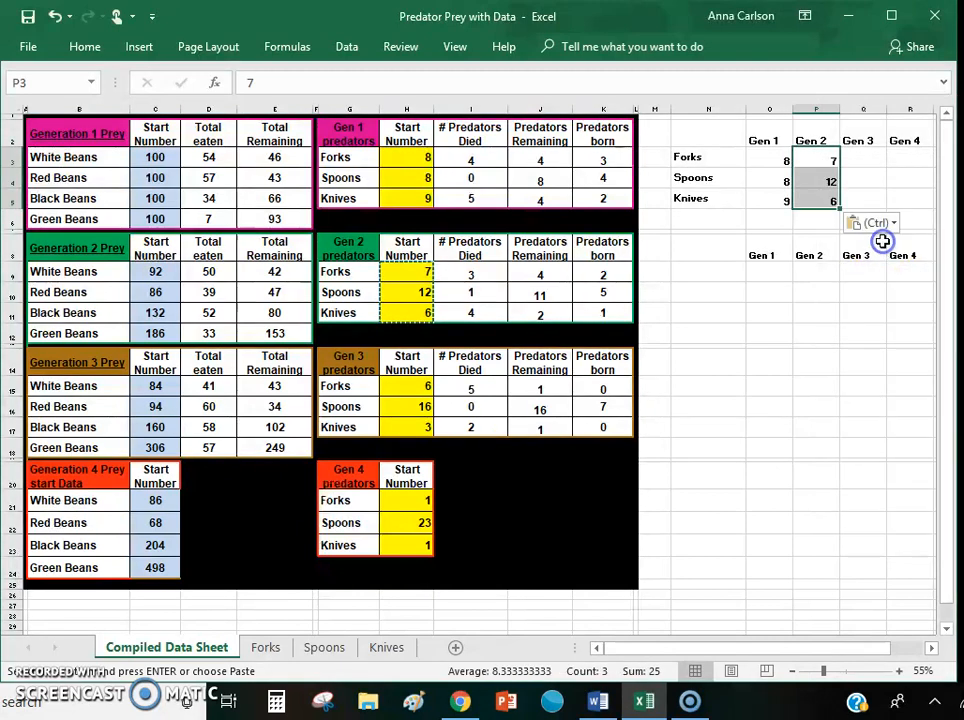
Copy the Gen 3 predators' start numbers and paste them as values into the summary table's Gen 3 column, starting at Q3
{"action": "left_click_drag", "start_coordinate": [391, 392], "coordinate": [396, 422]}
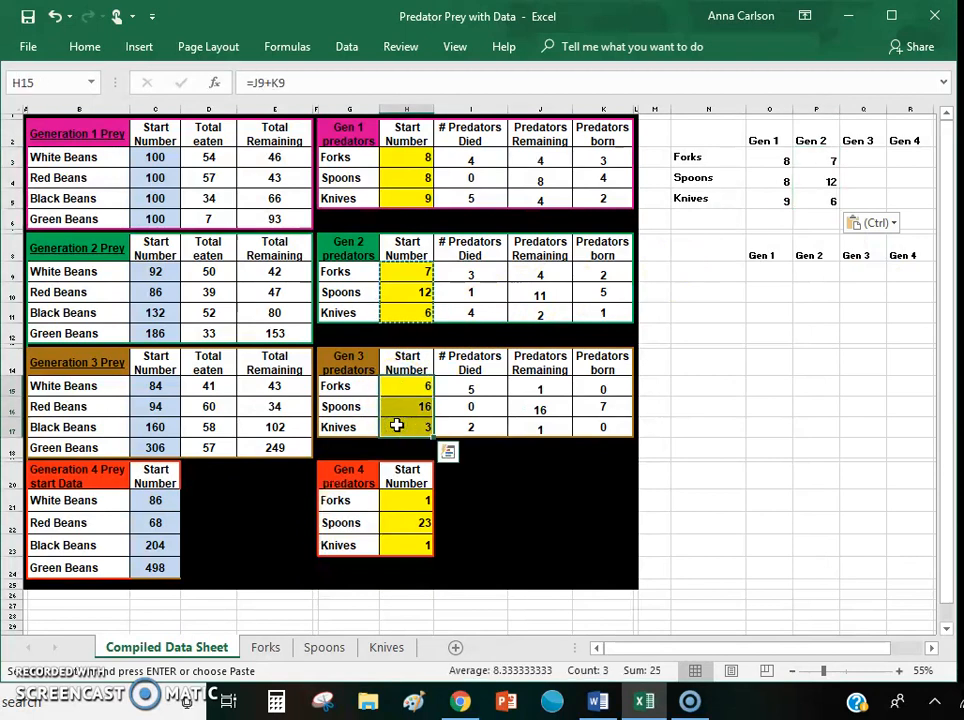
{"action": "key", "text": "ctrl+c"}
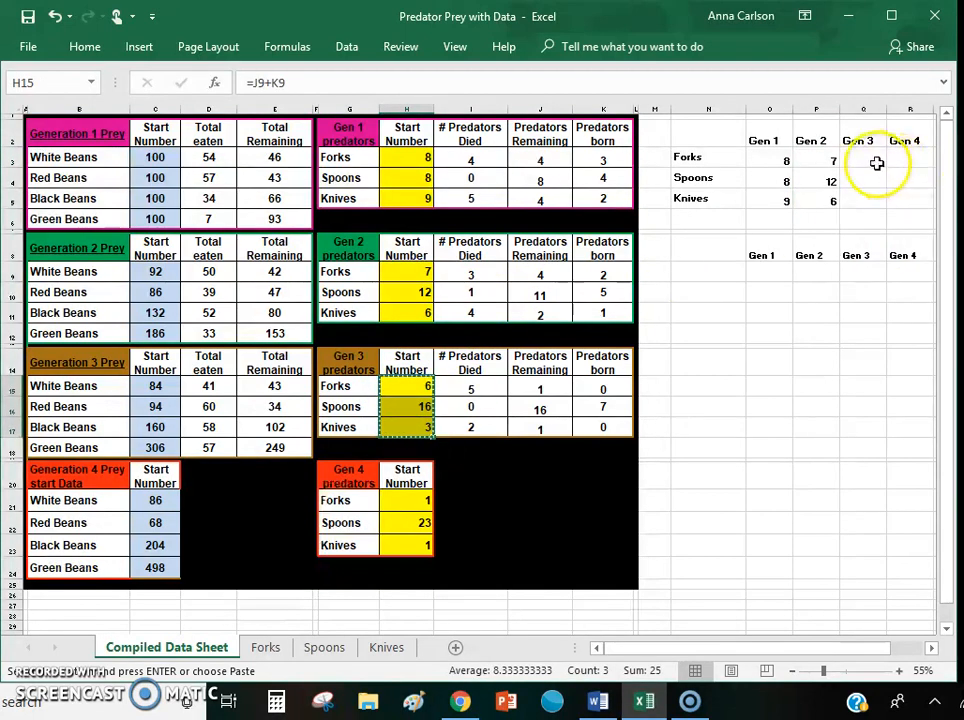
{"action": "right_click", "coordinate": [866, 156]}
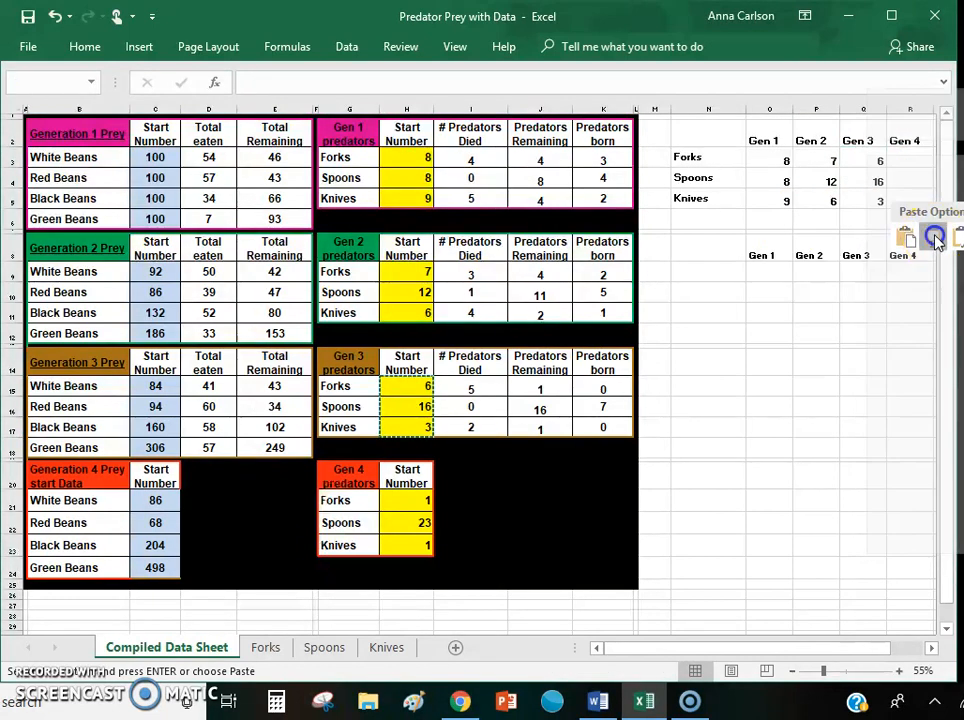
{"action": "left_click", "coordinate": [933, 240]}
Copy the Gen 4 predators' start numbers and paste them as values into the summary table's Gen 4 column, starting at R3
{"action": "left_click_drag", "start_coordinate": [412, 503], "coordinate": [409, 541]}
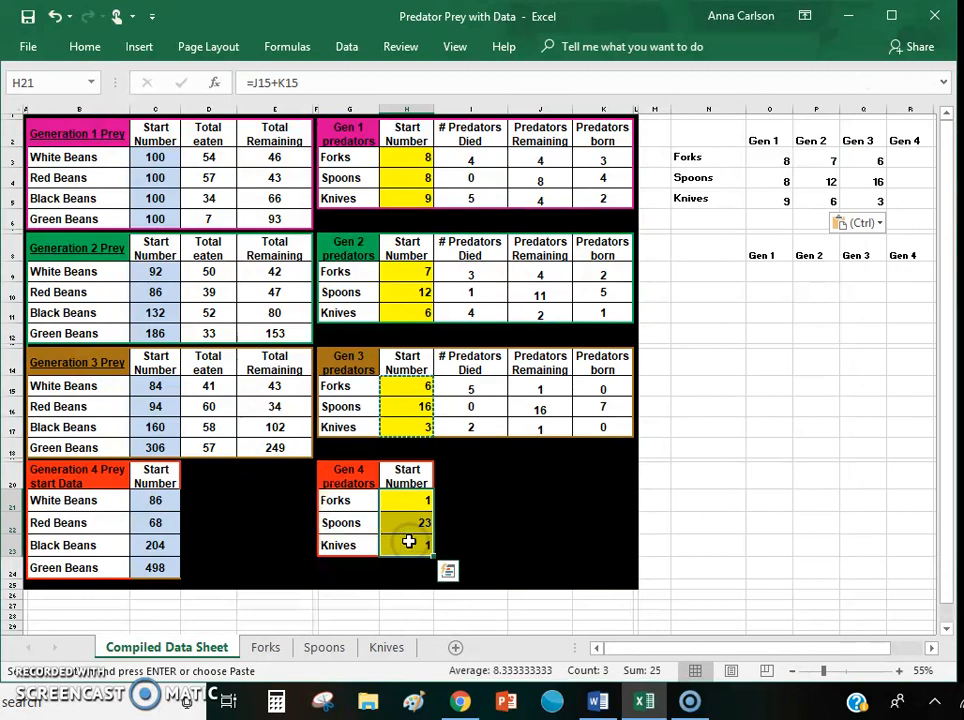
{"action": "key", "text": "ctrl+c"}
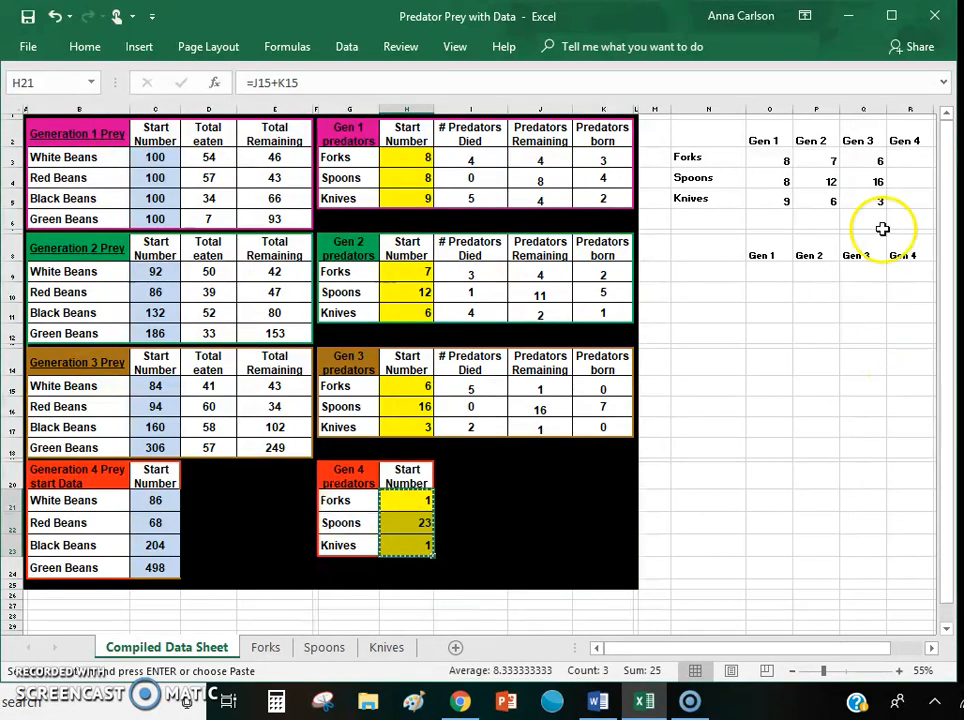
{"action": "right_click", "coordinate": [906, 157]}
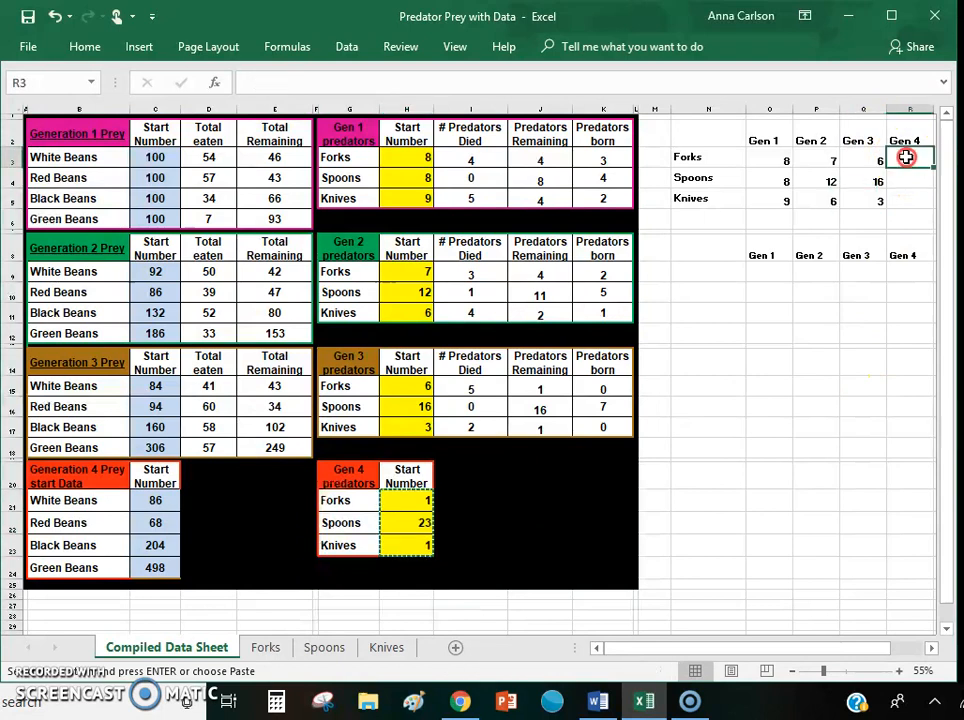
{"action": "left_click", "coordinate": [945, 238]}
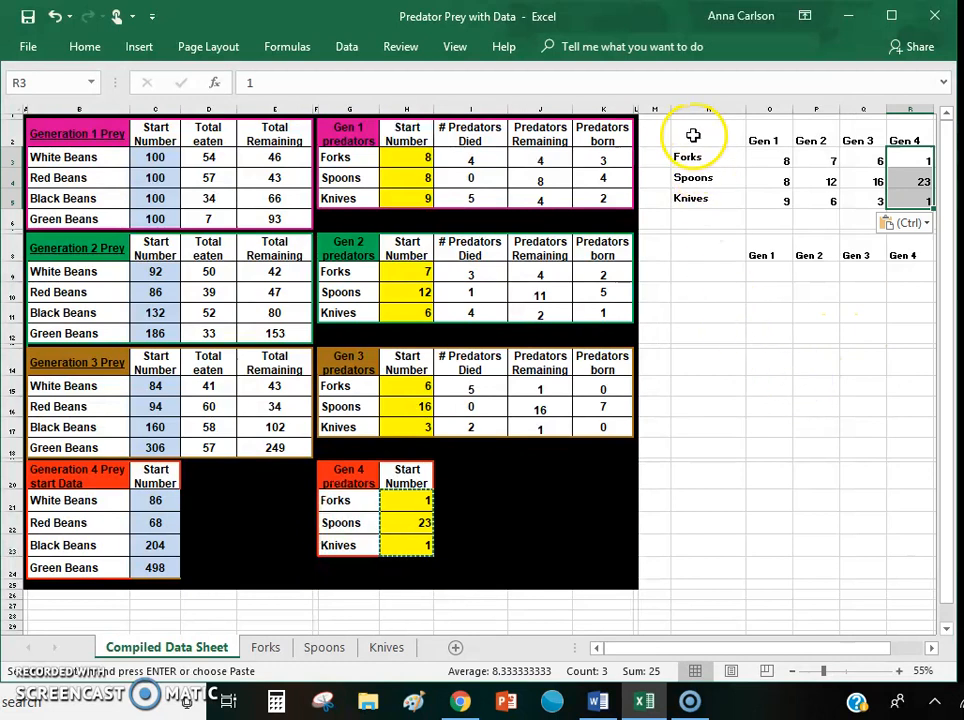
Copy the whole predator summary table N2:R5, including the generation headers and the predator labels
{"action": "left_click", "coordinate": [693, 135]}
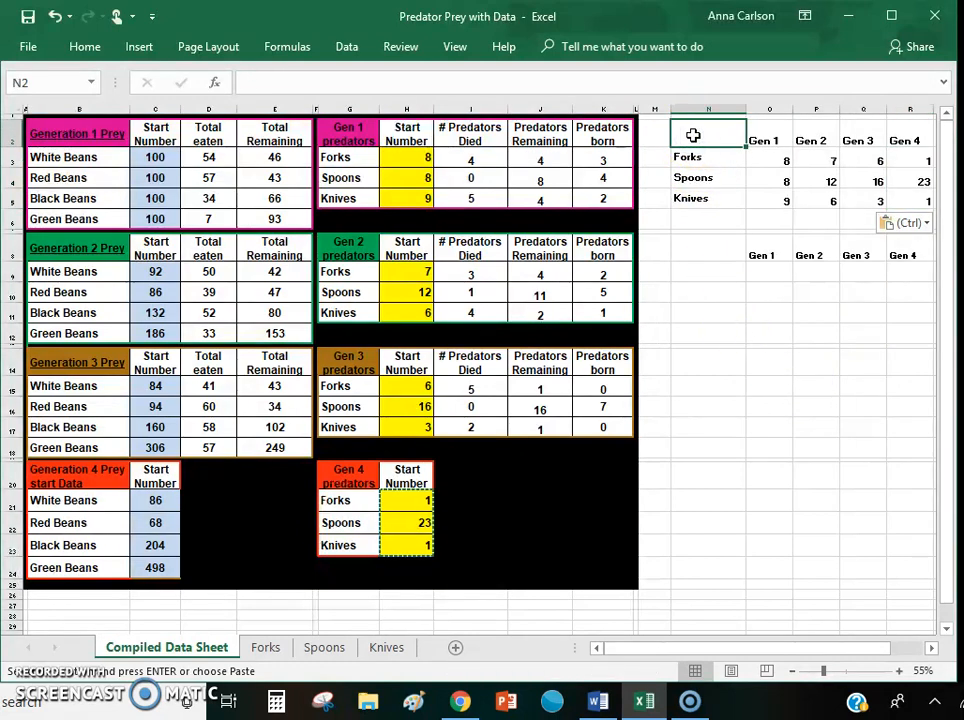
{"action": "left_click_drag", "start_coordinate": [693, 135], "coordinate": [914, 199]}
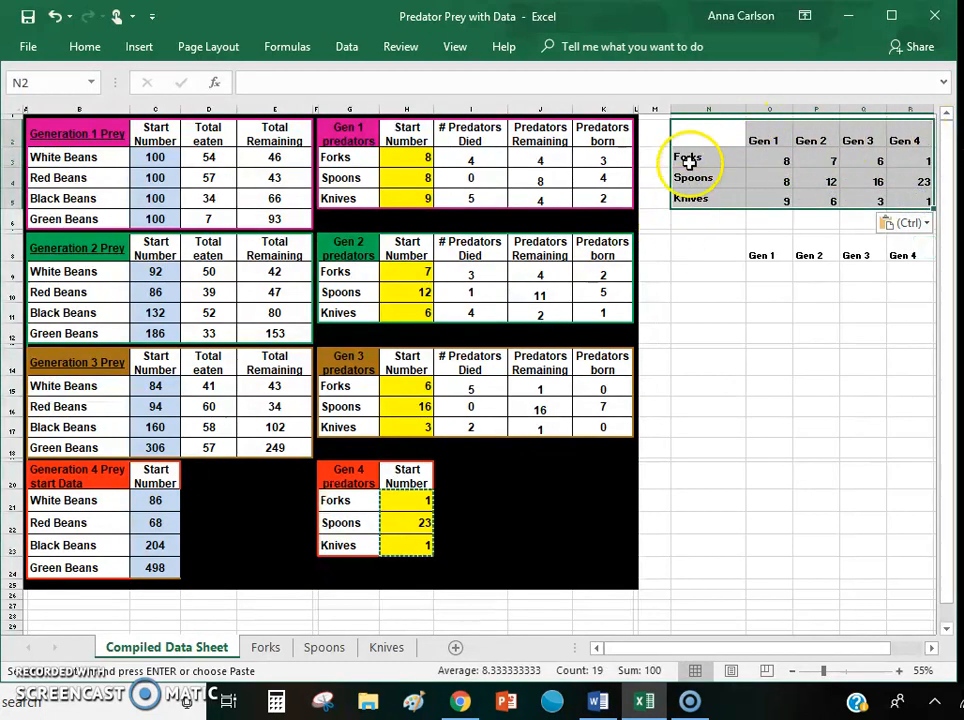
{"action": "right_click", "coordinate": [752, 181]}
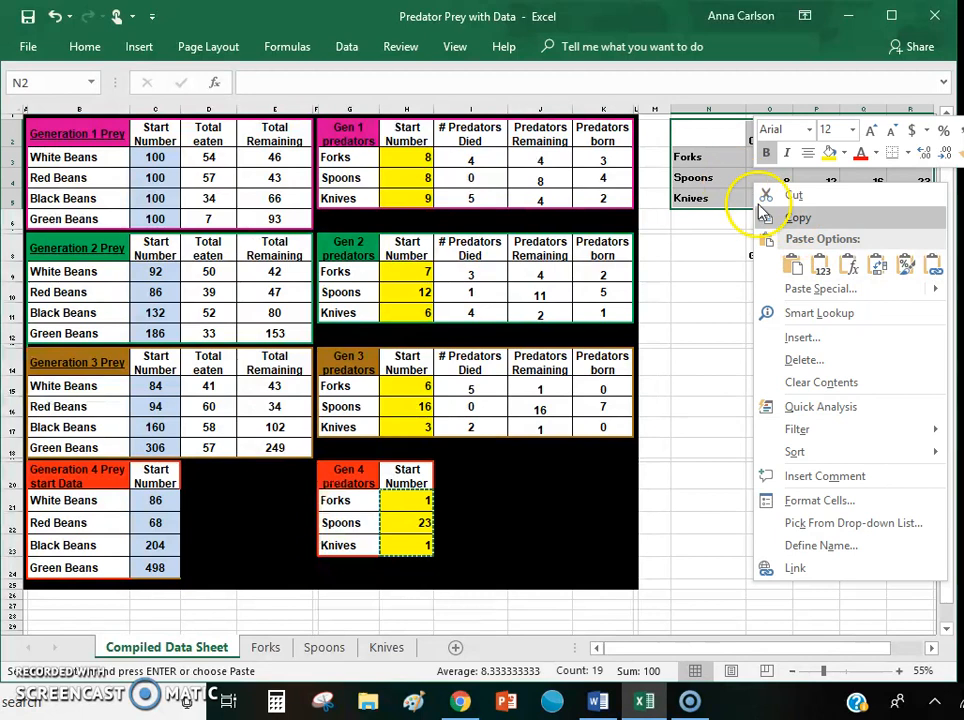
{"action": "left_click", "coordinate": [797, 219]}
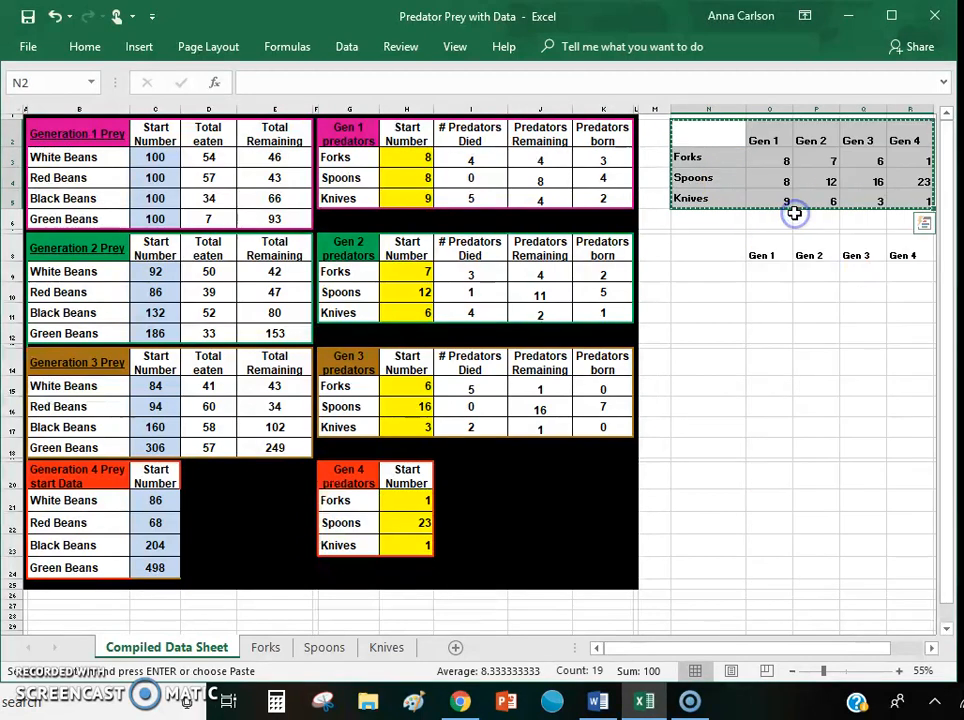
Add a new worksheet after the Compiled Data Sheet and rename it Predators
{"action": "left_click", "coordinate": [452, 650]}
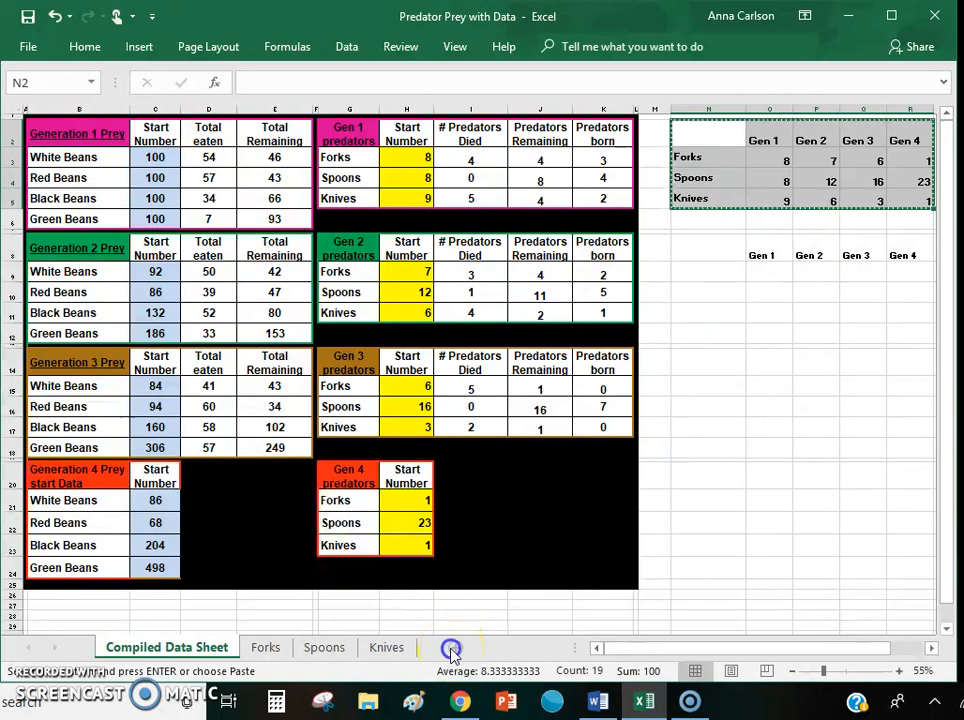
{"action": "left_click", "coordinate": [272, 650]}
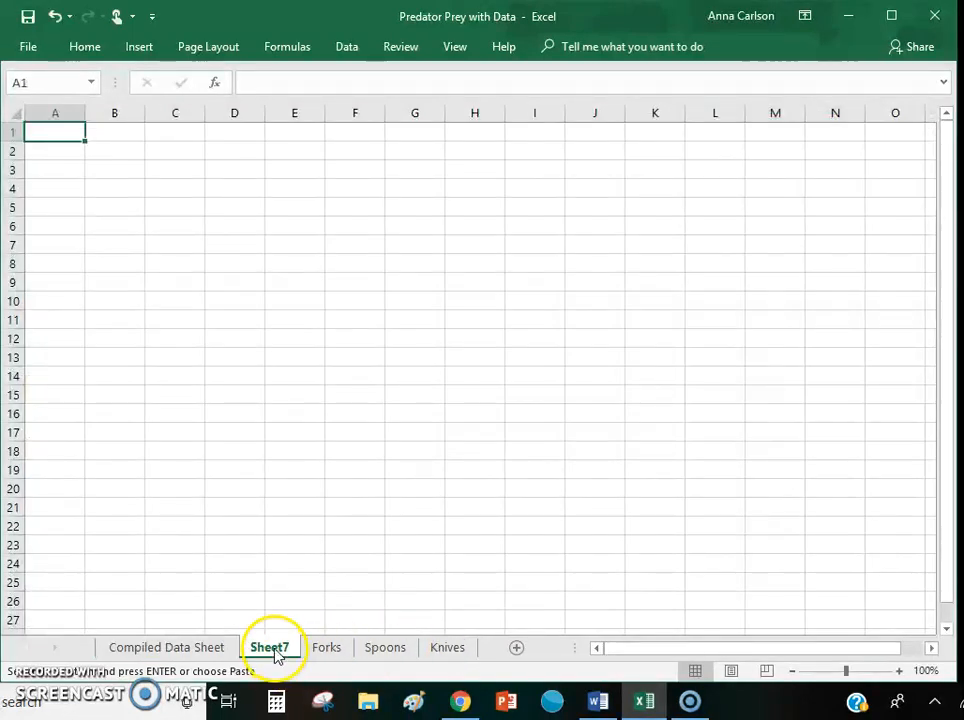
{"action": "double_click", "coordinate": [272, 649]}
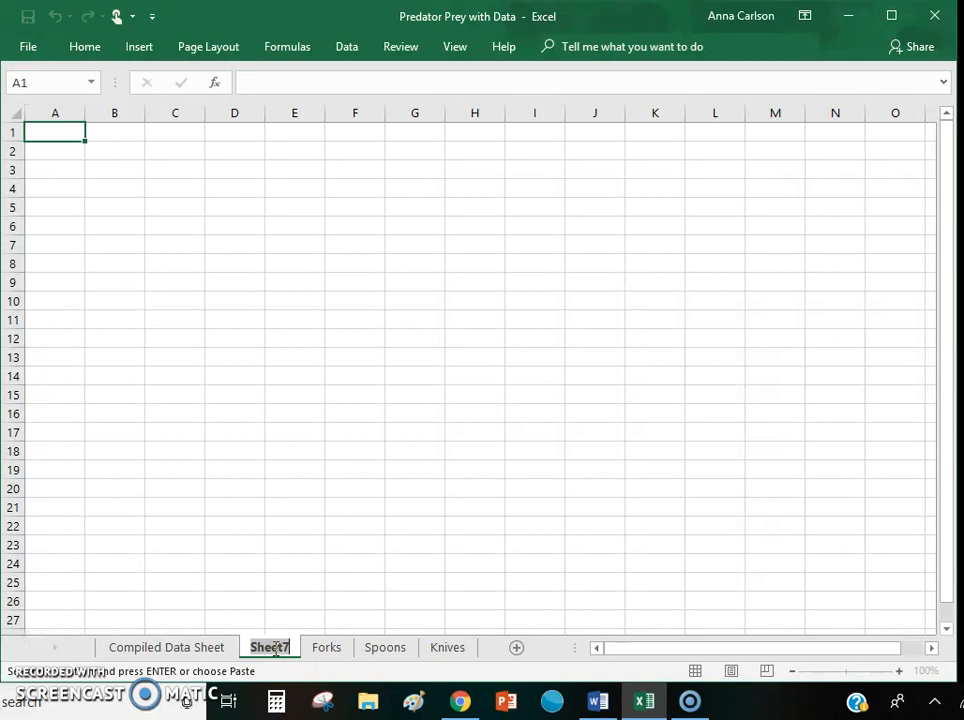
{"action": "type", "text": "p"}
{"action": "key", "text": "BackSpace"}
{"action": "type", "text": "Predators"}
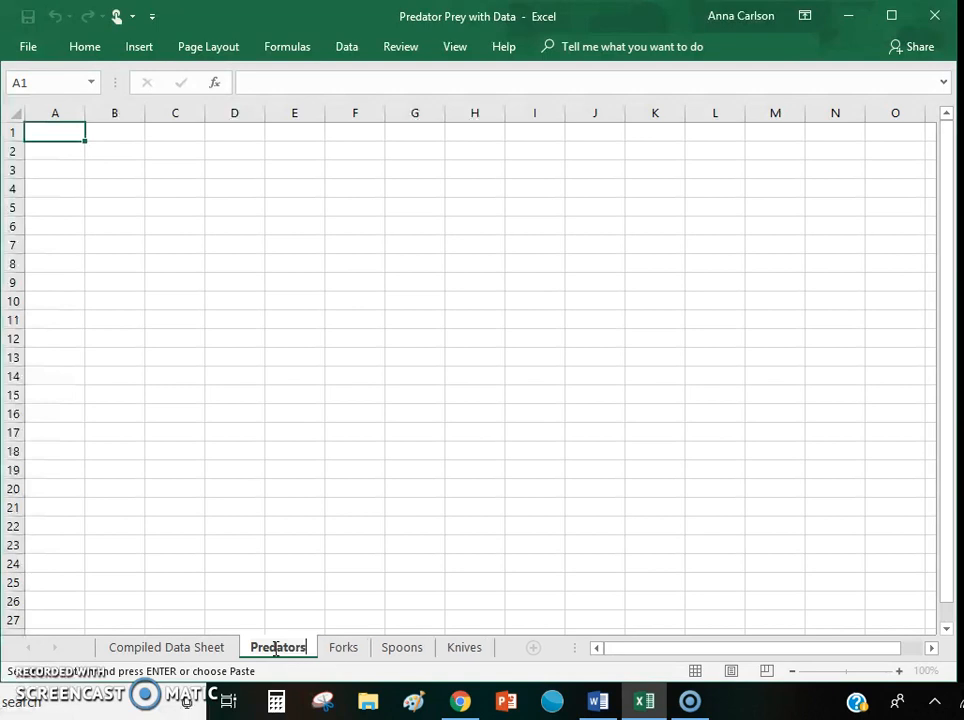
Paste the copied predator summary table as values into the Predators sheet, starting at A1
{"action": "left_click", "coordinate": [51, 136]}
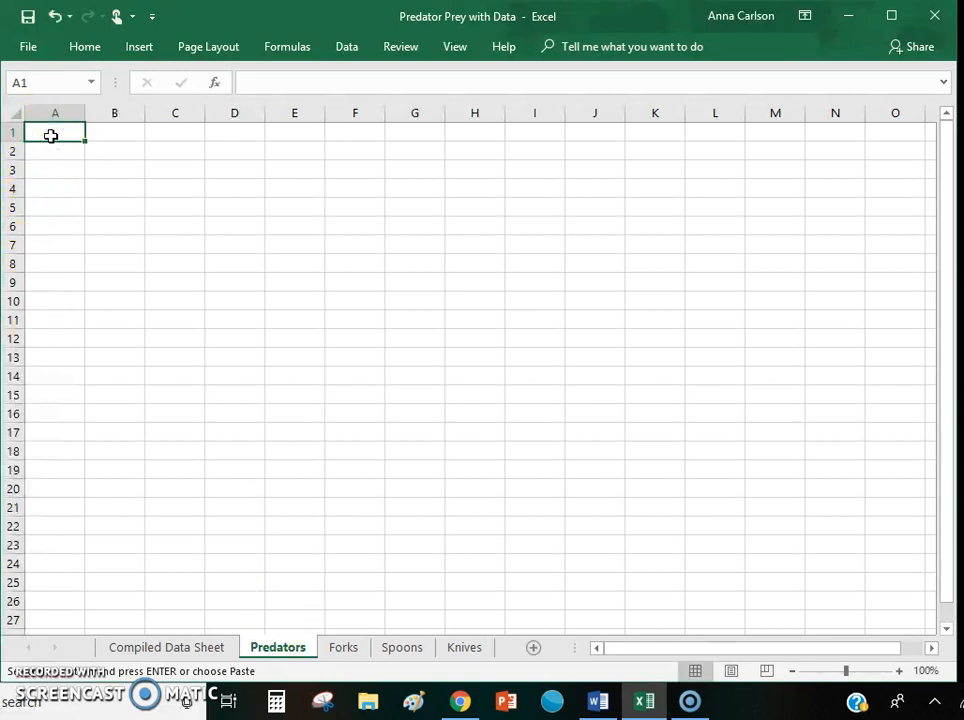
{"action": "right_click", "coordinate": [51, 136]}
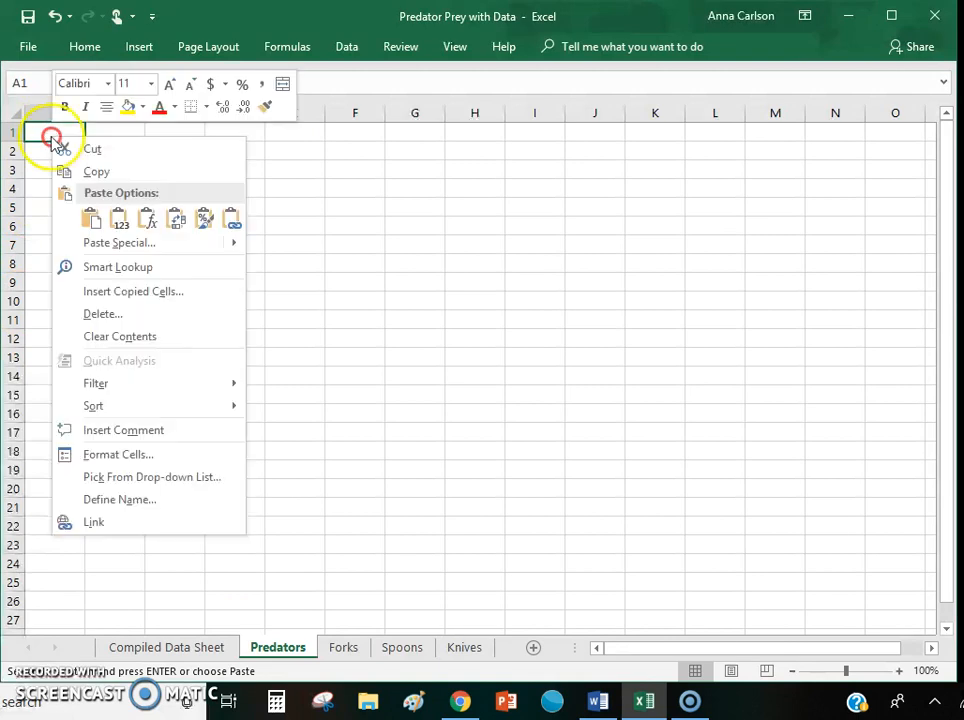
{"action": "left_click", "coordinate": [117, 222]}
{"action": "left_click", "coordinate": [130, 262]}
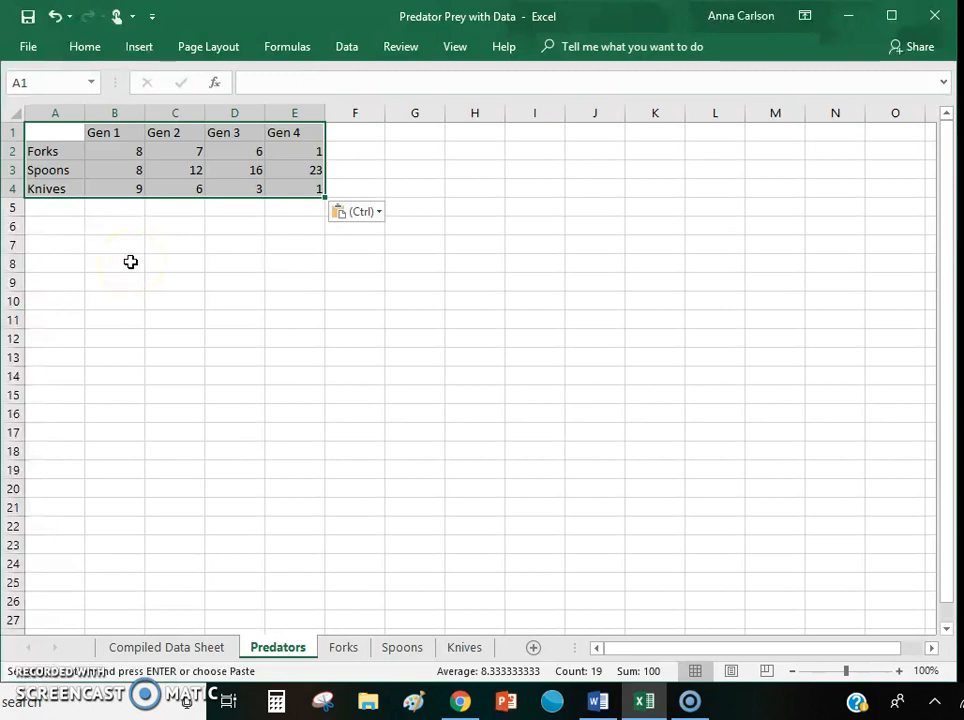
{"action": "left_click", "coordinate": [130, 262]}
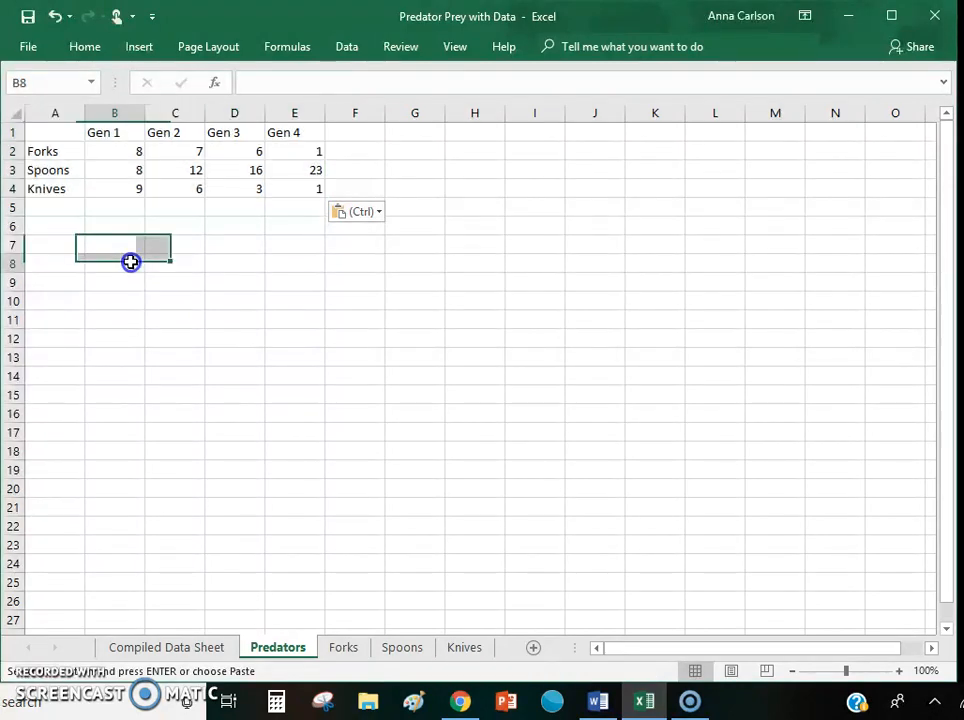
Insert a basic 2-D line chart from the predator table A1:E4 and enlarge it below the table
{"action": "left_click_drag", "start_coordinate": [40, 135], "coordinate": [297, 183]}
{"action": "left_click", "coordinate": [283, 131]}
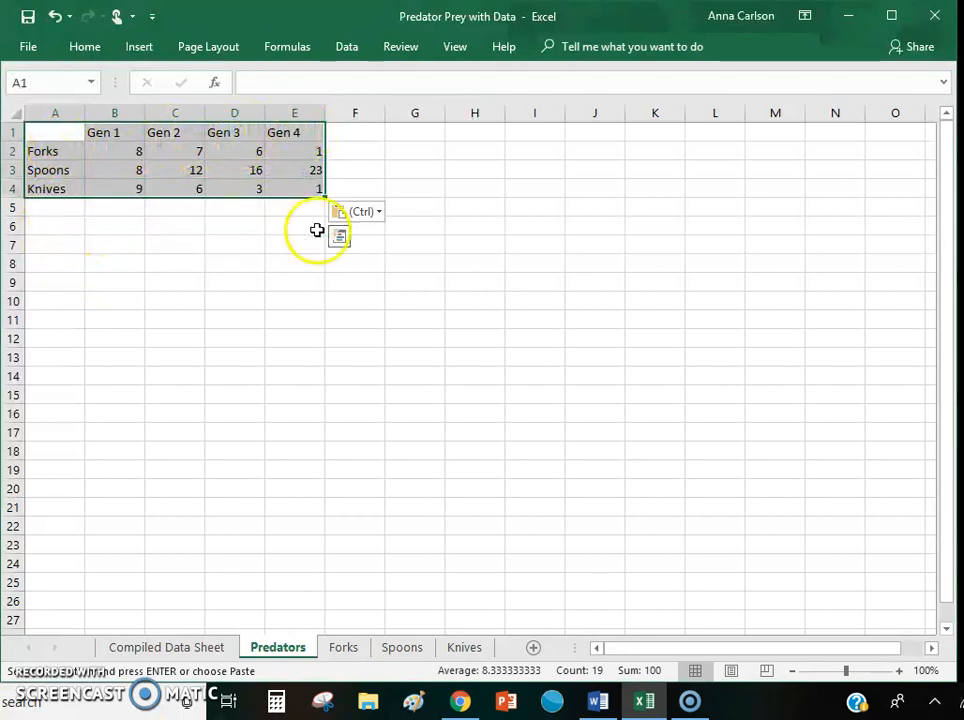
{"action": "left_click", "coordinate": [146, 54]}
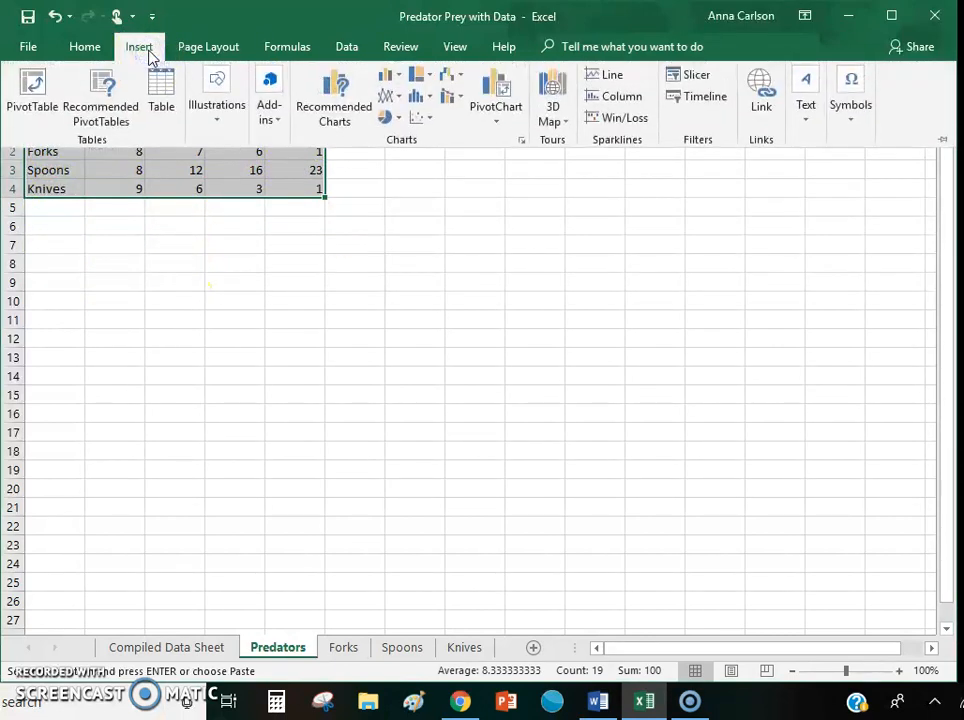
{"action": "left_click", "coordinate": [397, 103]}
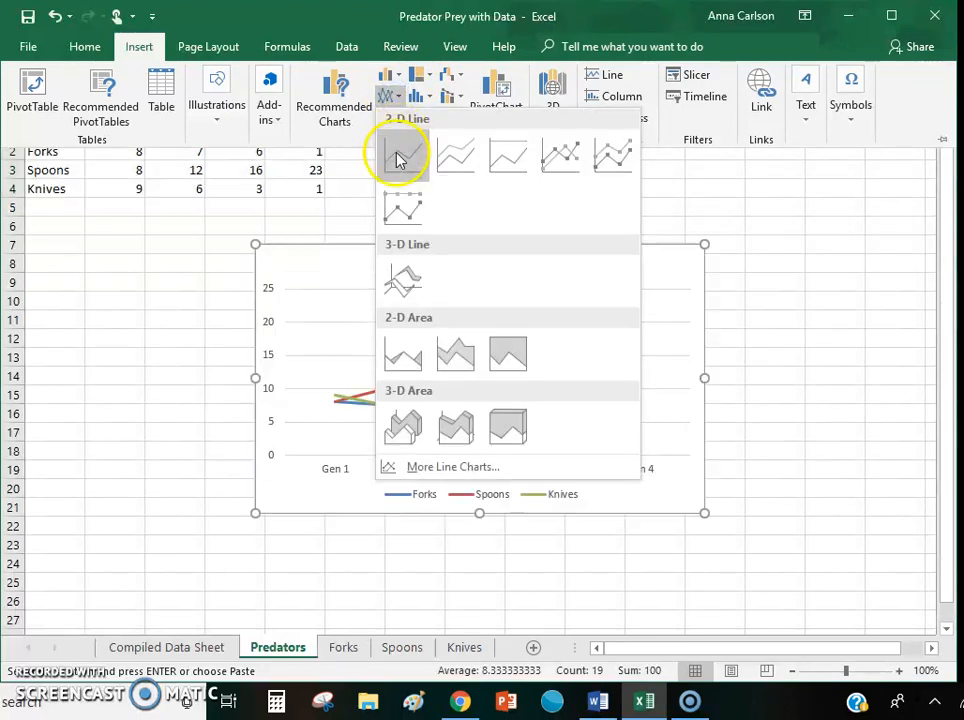
{"action": "left_click", "coordinate": [396, 153]}
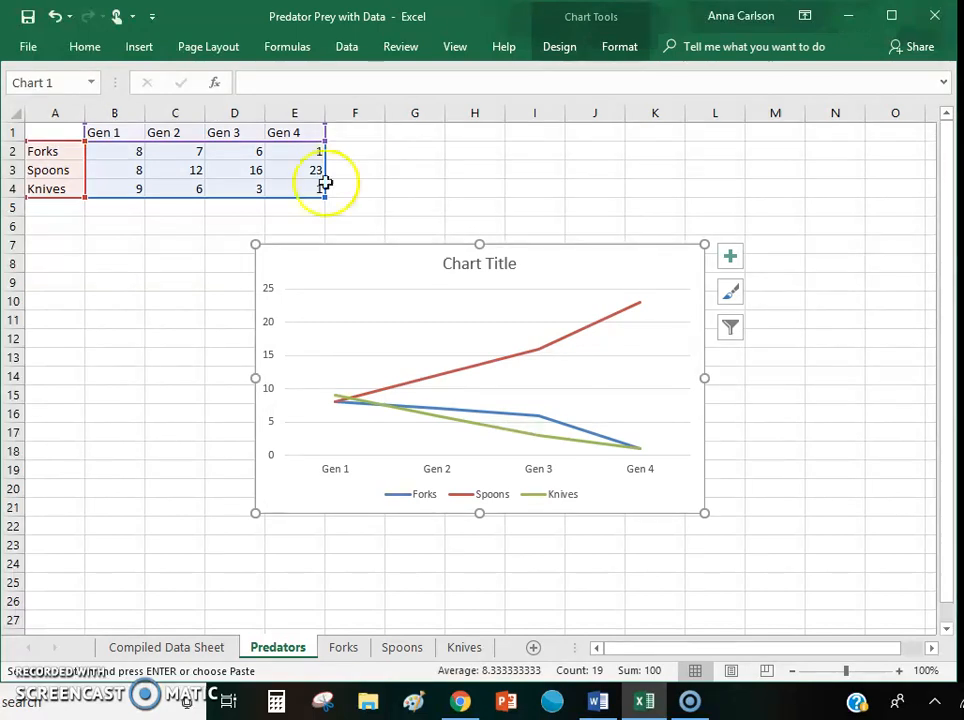
{"action": "left_click_drag", "start_coordinate": [255, 243], "coordinate": [201, 212]}
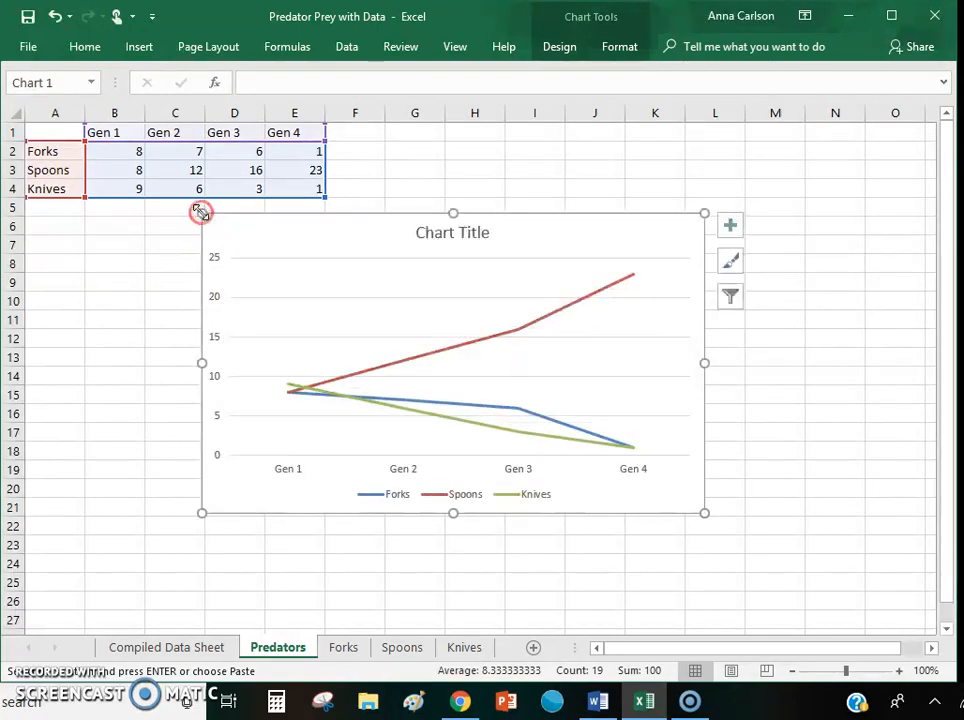
{"action": "left_click_drag", "start_coordinate": [701, 511], "coordinate": [726, 520]}
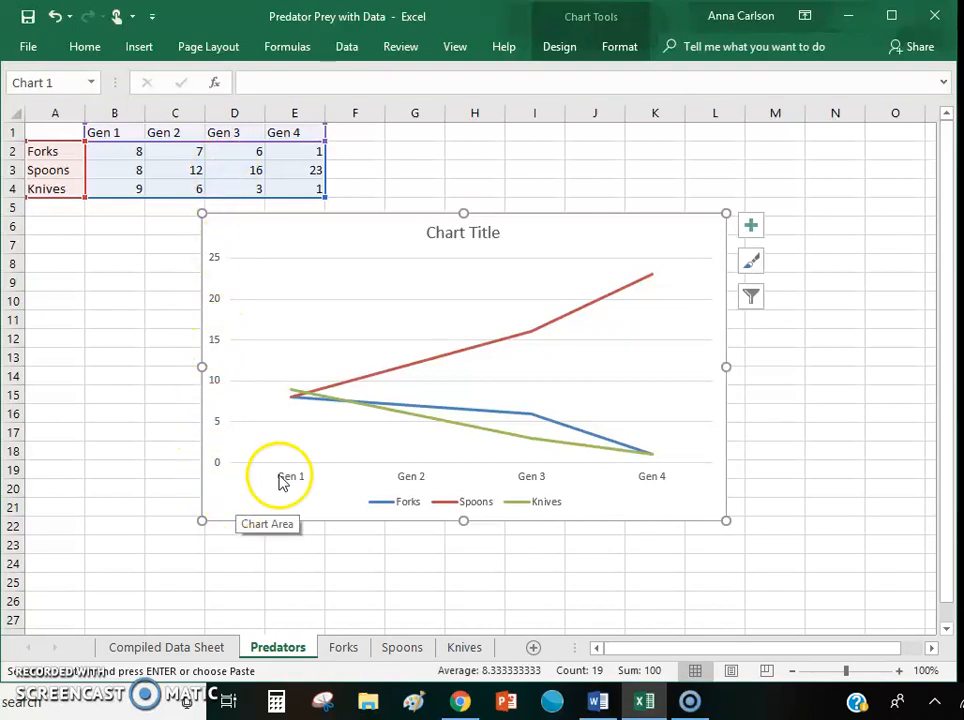
Add axis titles to both axes of the predator line chart
{"action": "left_click", "coordinate": [750, 229]}
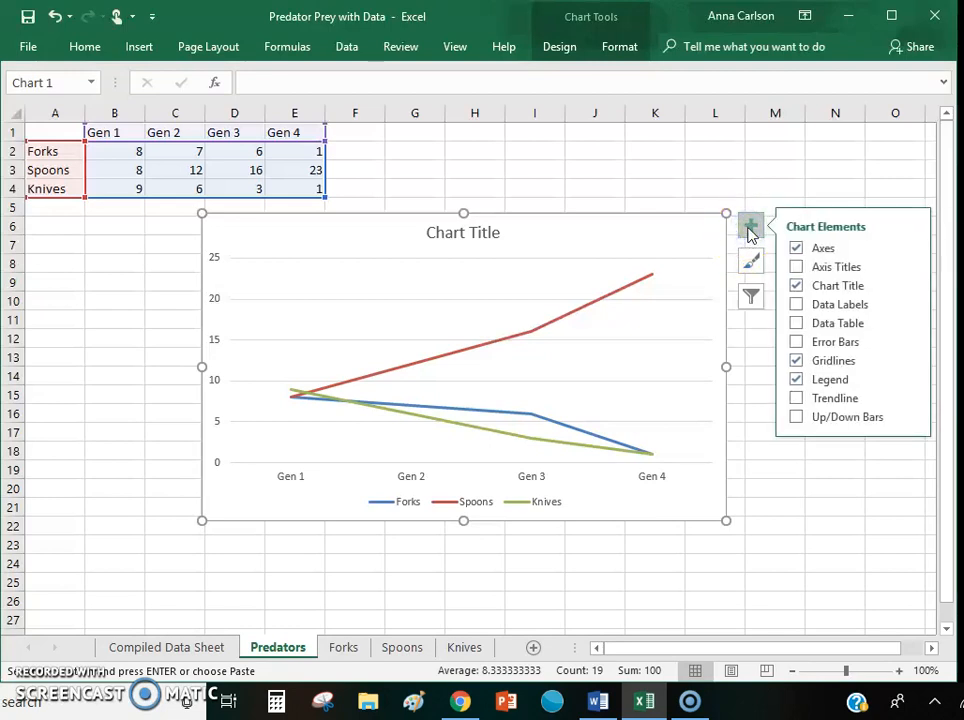
{"action": "left_click", "coordinate": [796, 267]}
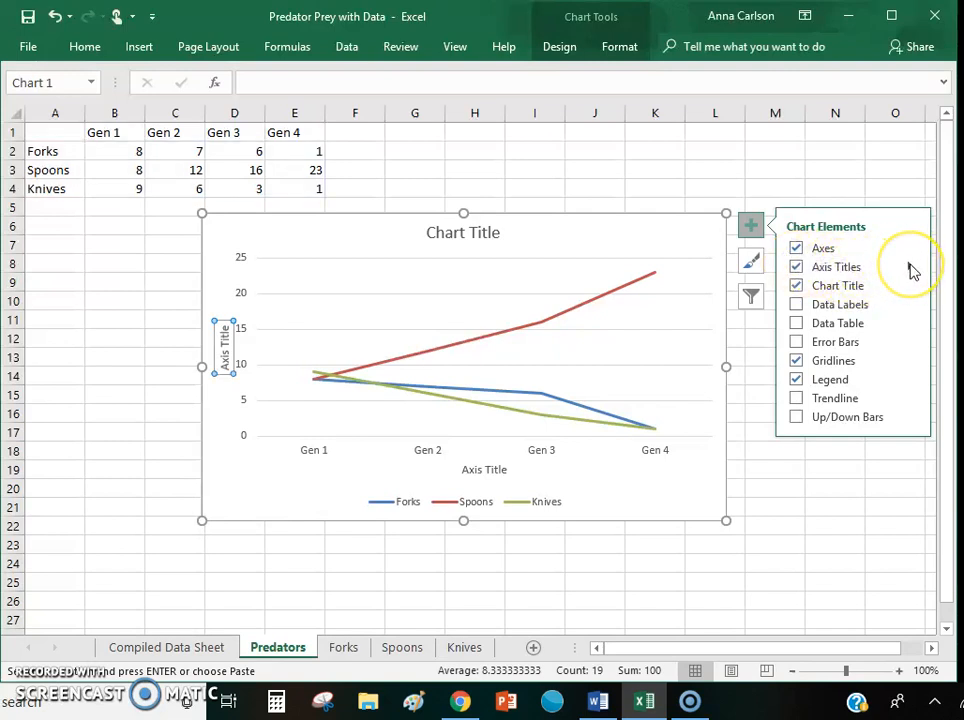
{"action": "left_click", "coordinate": [911, 269]}
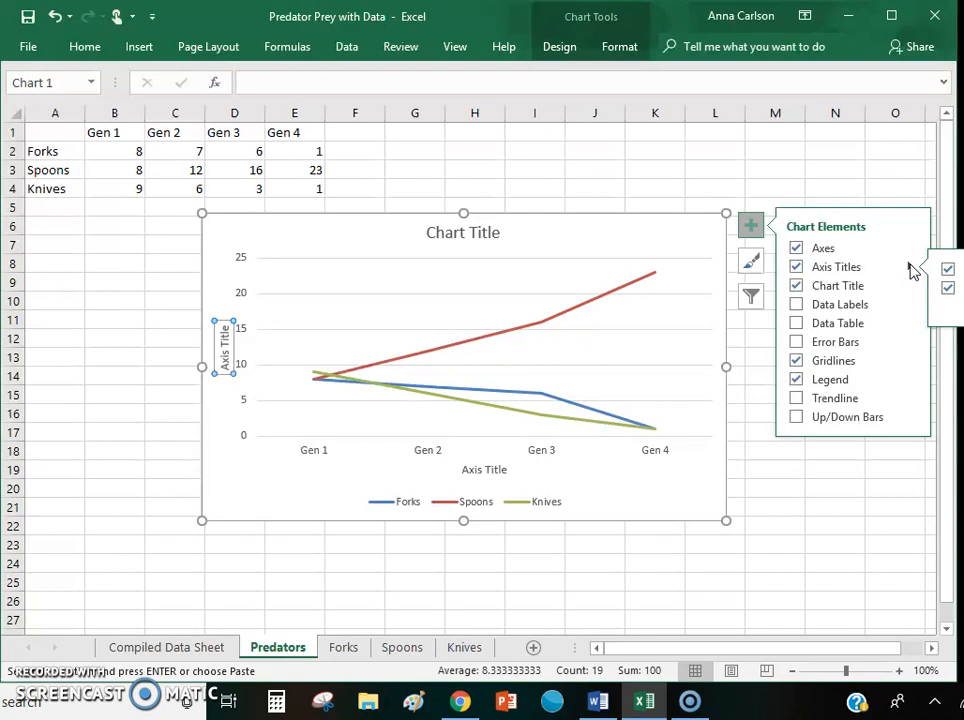
Make all text in the chart black and bold
{"action": "left_click", "coordinate": [327, 233]}
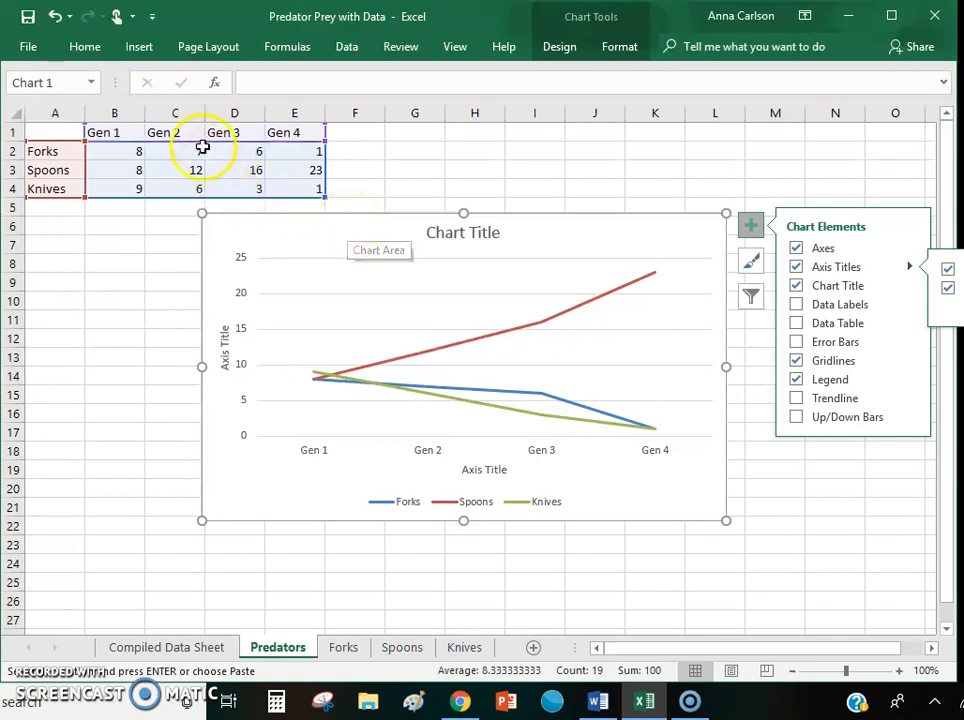
{"action": "left_click", "coordinate": [87, 47]}
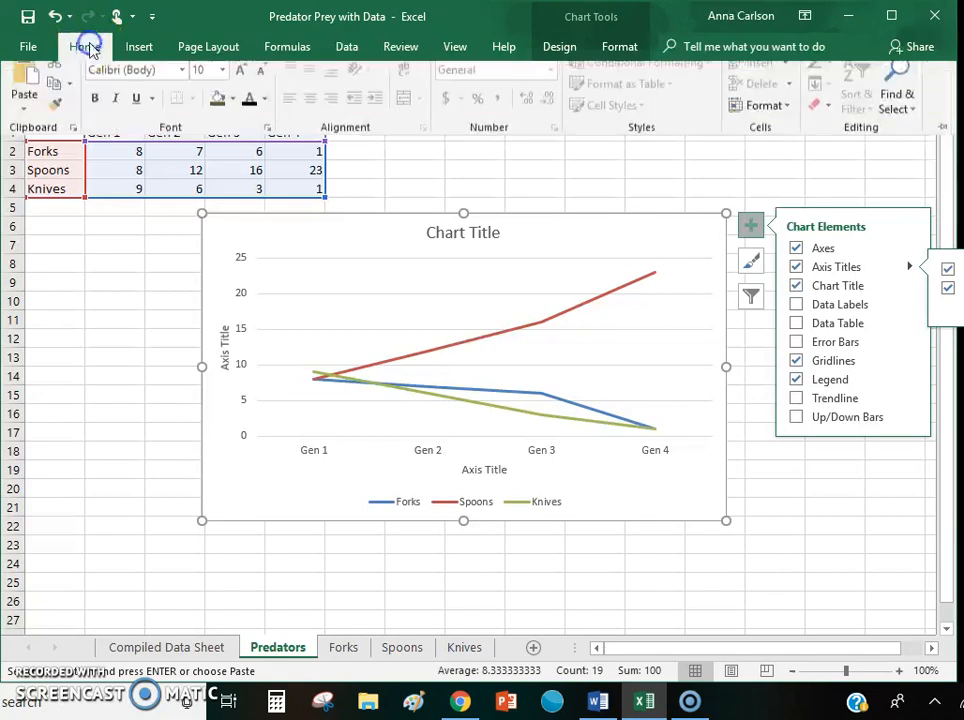
{"action": "left_click", "coordinate": [247, 113]}
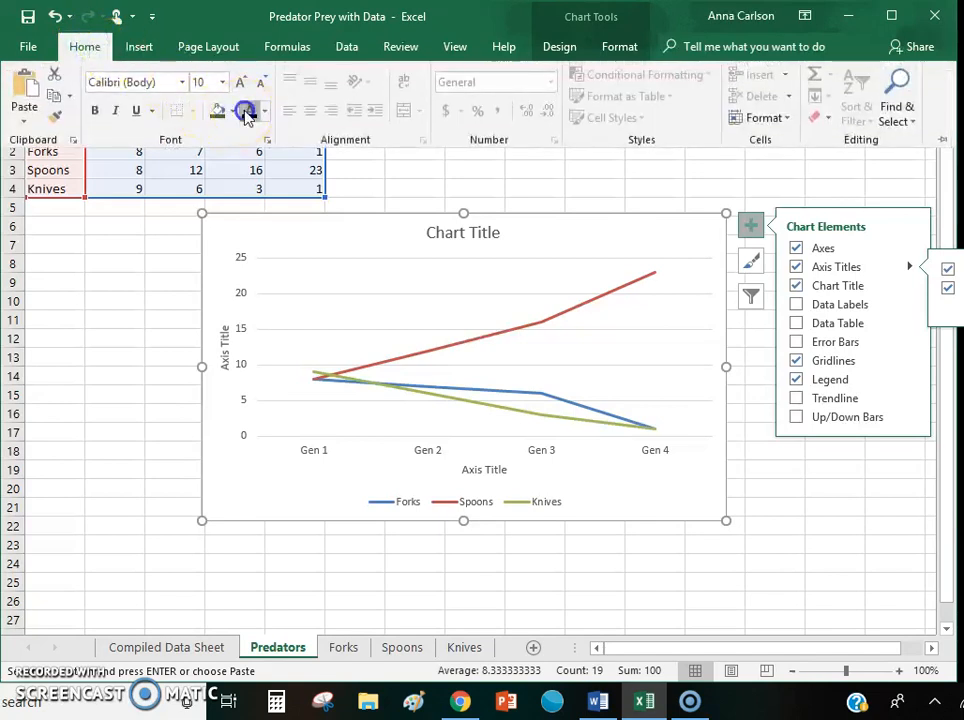
{"action": "left_click", "coordinate": [94, 111]}
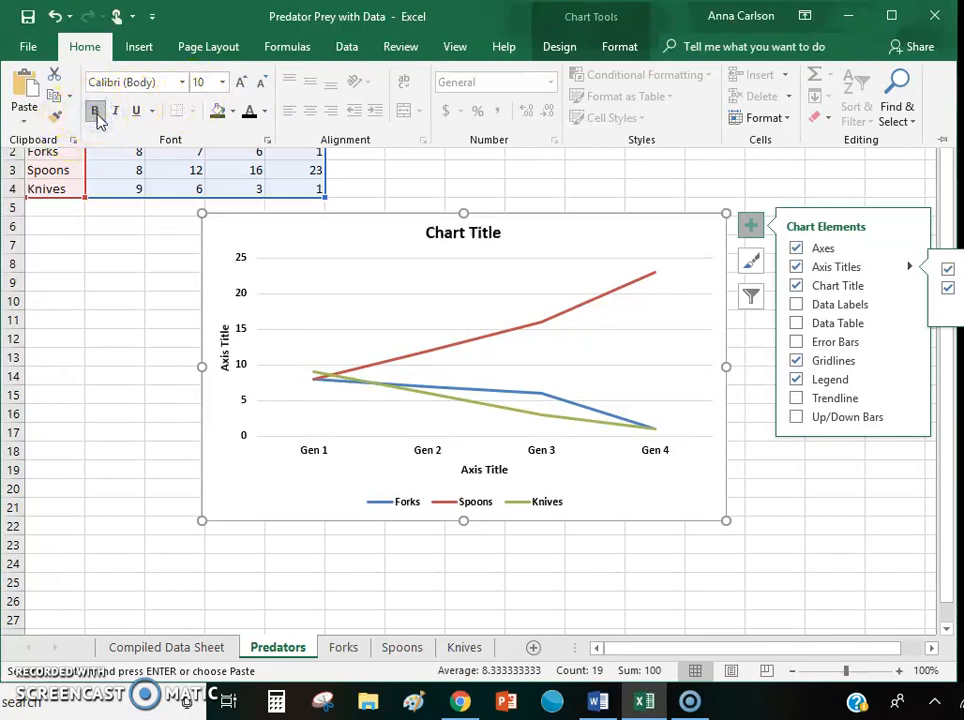
{"action": "left_click", "coordinate": [298, 248]}
Replace the vertical axis title's placeholder text with "Numer of Predators of Each Type"
{"action": "left_click", "coordinate": [225, 348]}
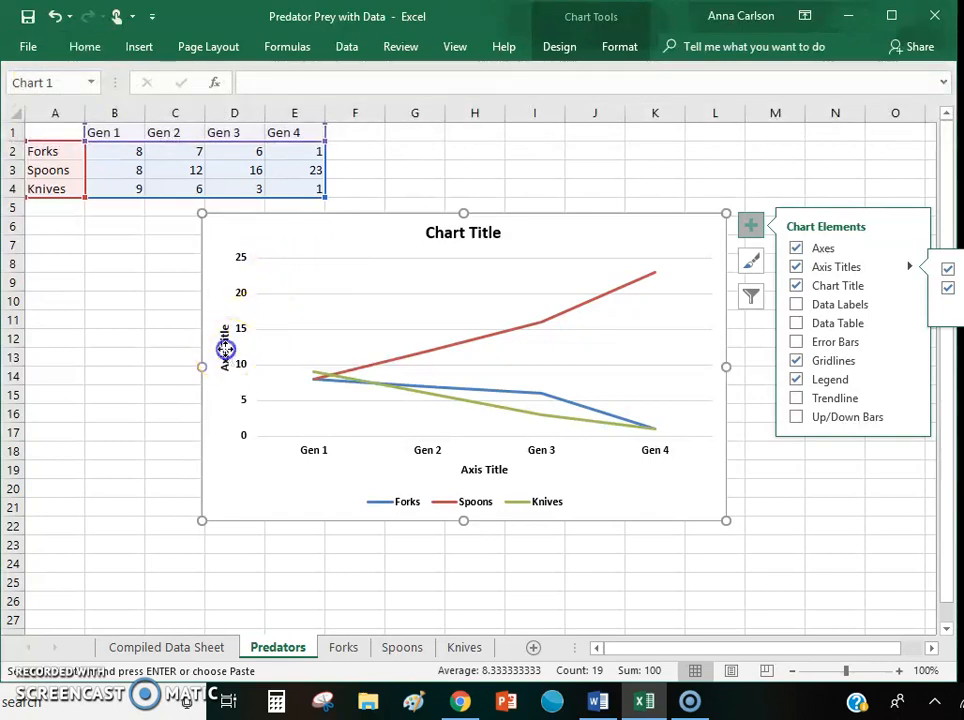
{"action": "left_click", "coordinate": [224, 328]}
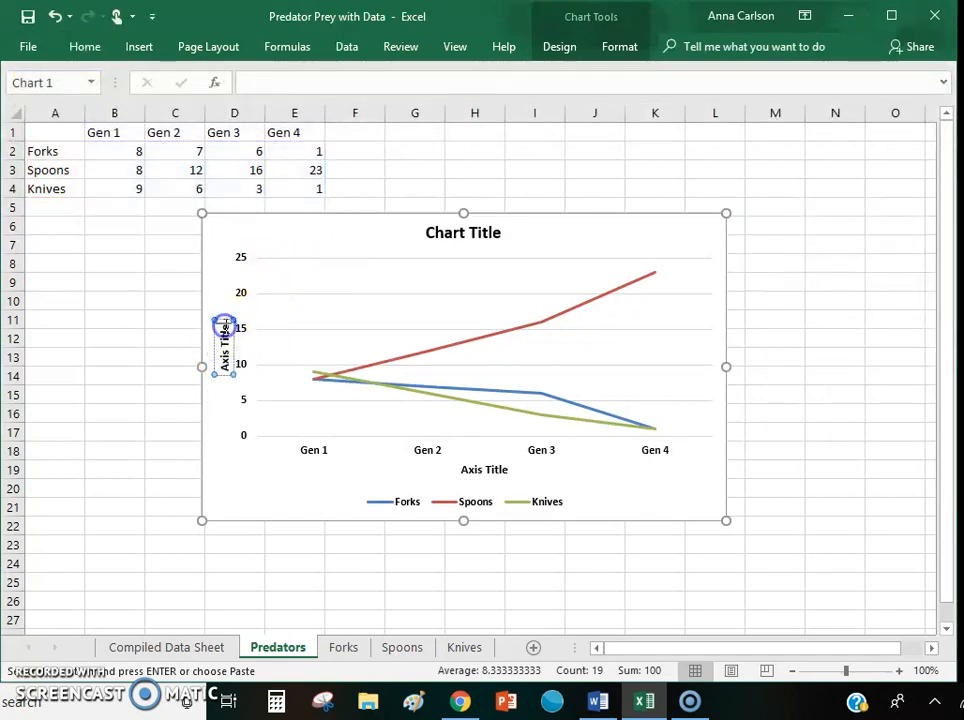
{"action": "left_click_drag", "start_coordinate": [224, 328], "coordinate": [227, 370]}
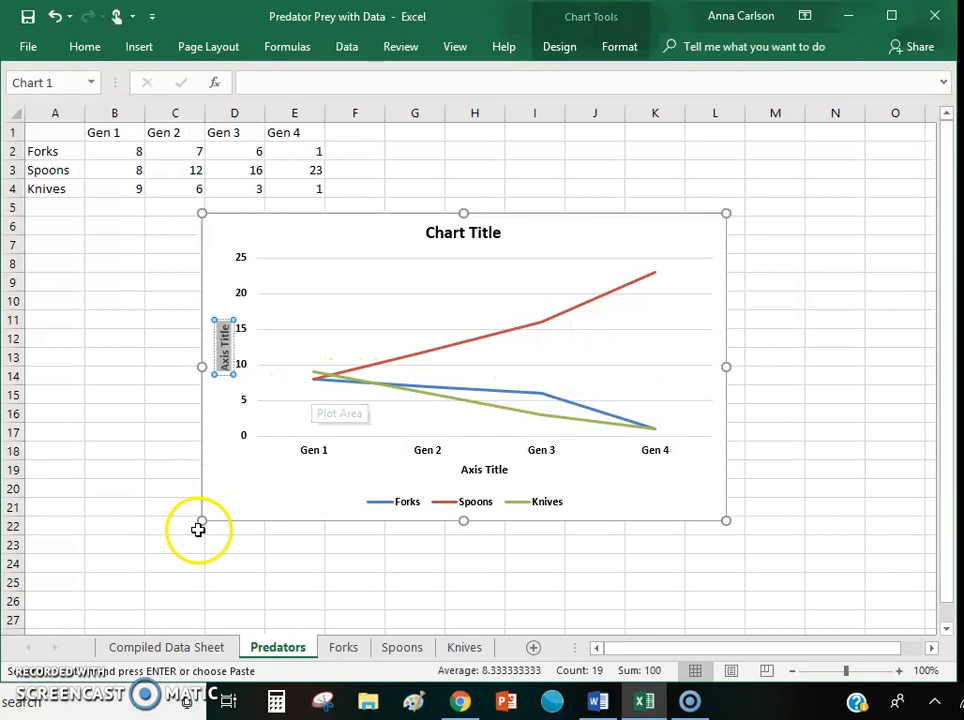
{"action": "type", "text": "N"}
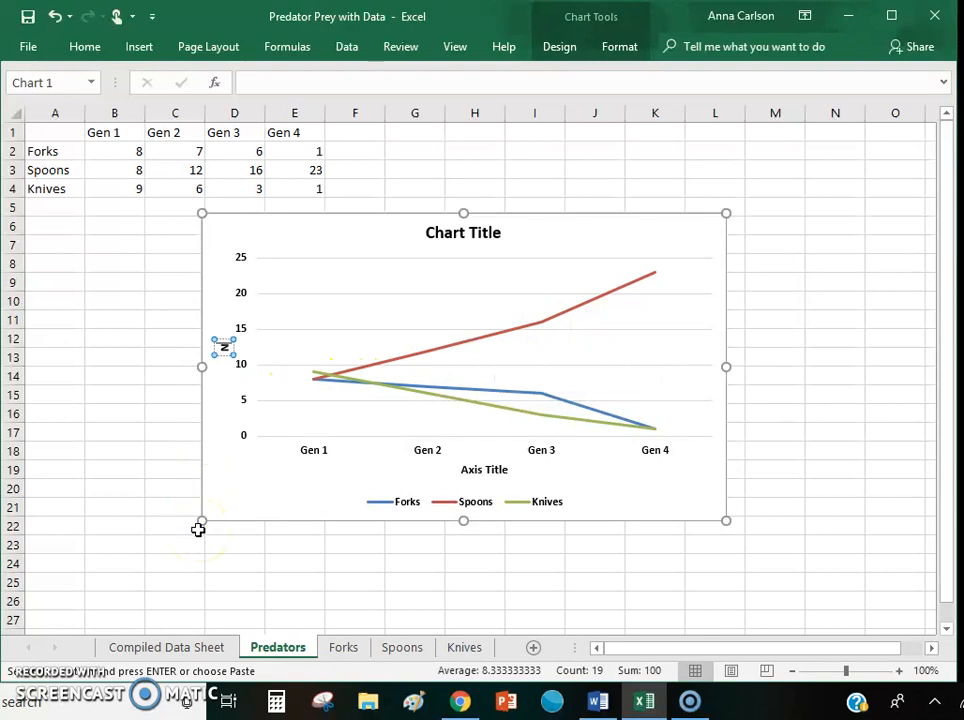
{"action": "type", "text": "umer of Pr"}
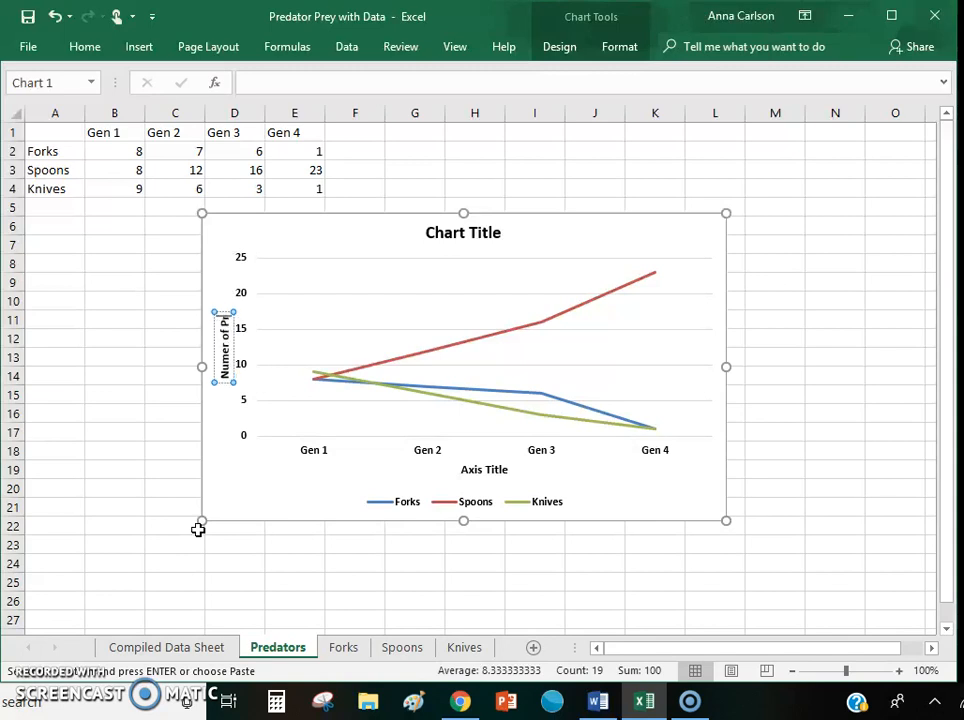
{"action": "type", "text": "edat"}
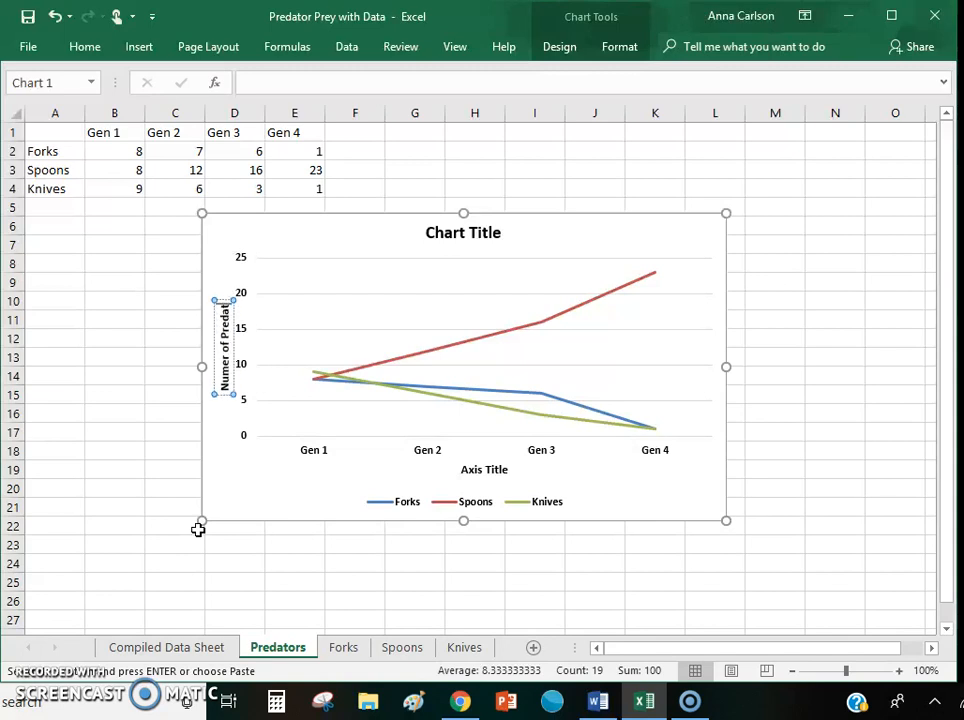
{"action": "type", "text": "ors of e"}
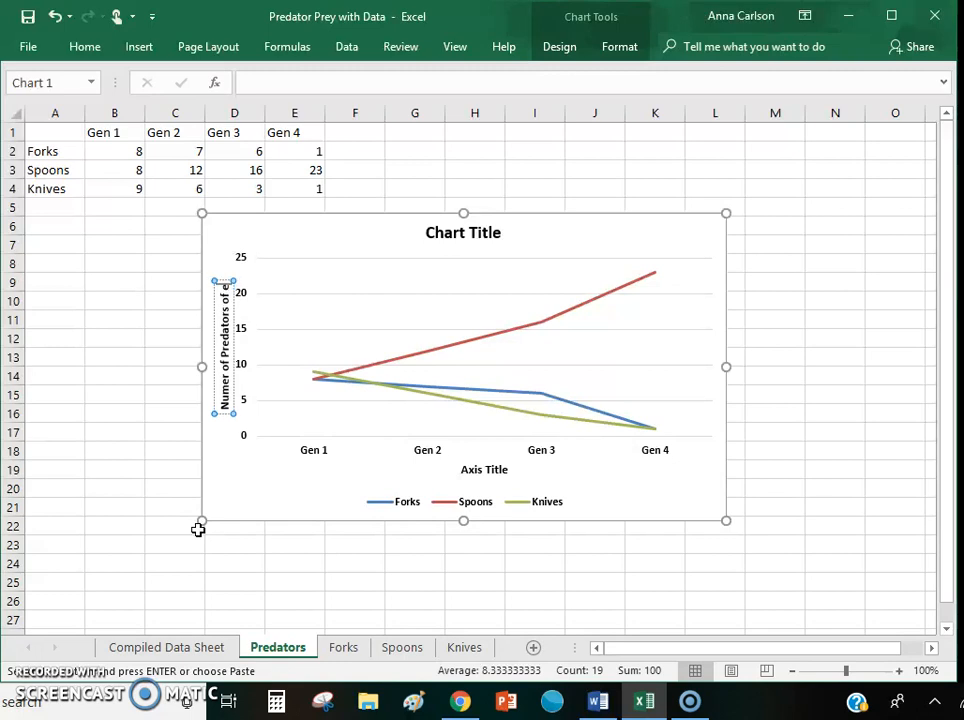
{"action": "key", "text": "BackSpace"}
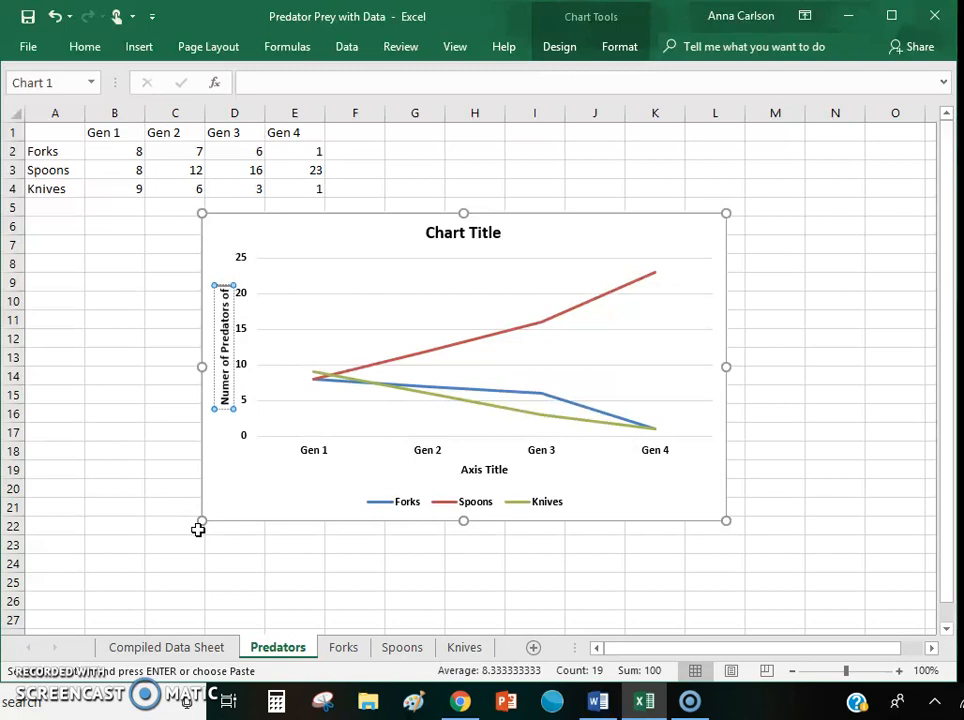
{"action": "type", "text": "Ea"}
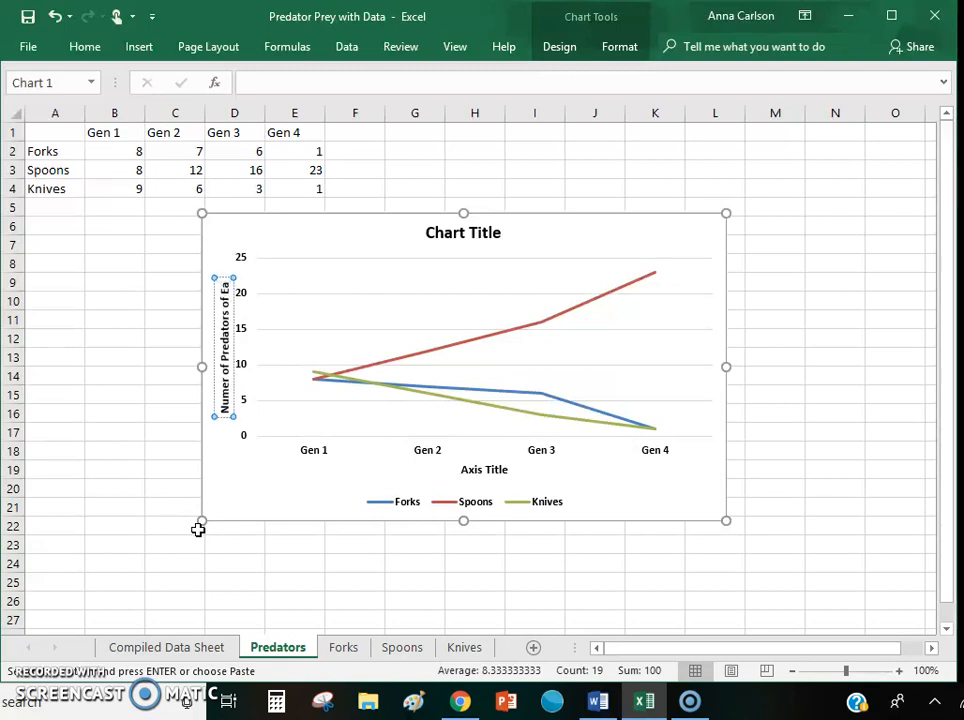
{"action": "type", "text": "ch T"}
{"action": "left_click", "coordinate": [199, 531]}
{"action": "type", "text": "y"}
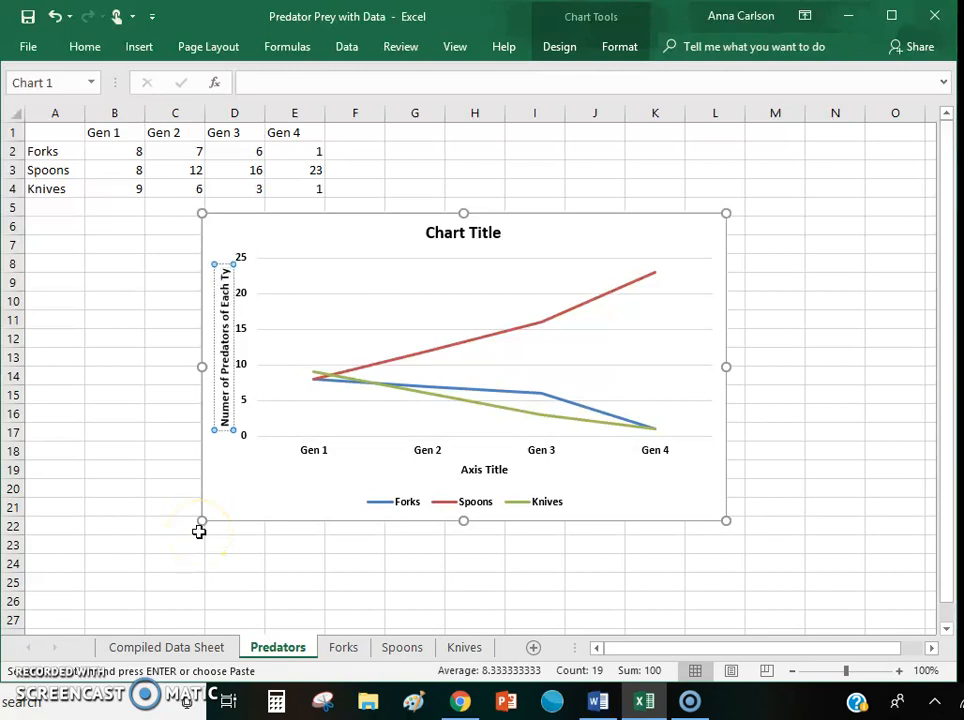
{"action": "type", "text": "pe"}
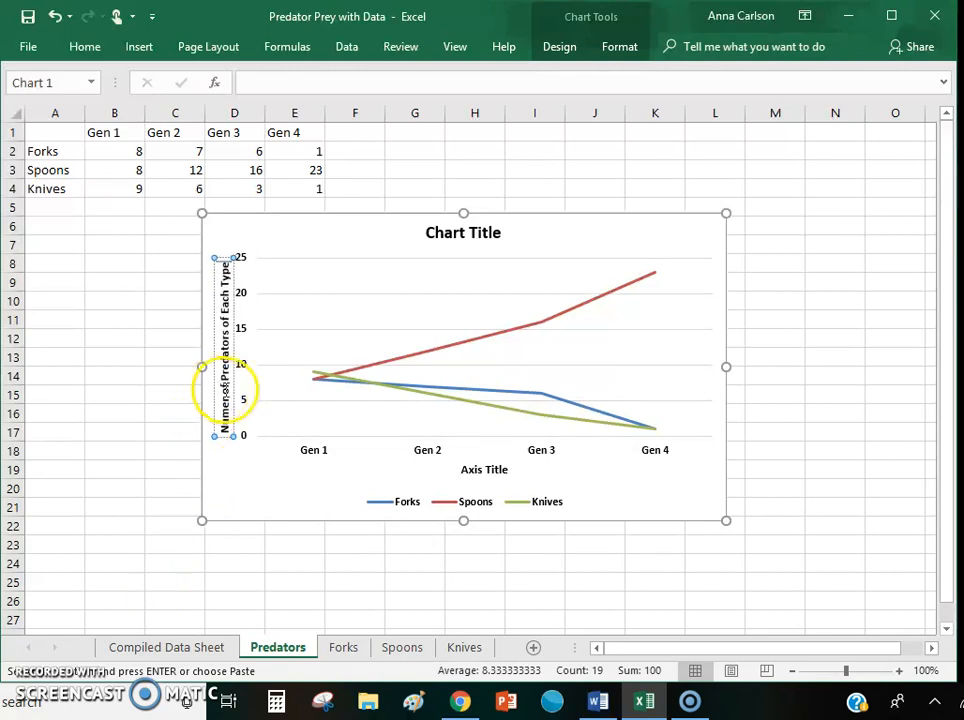
Set the vertical axis title's font size to 12 and move the title up alongside the axis
{"action": "left_click", "coordinate": [234, 391]}
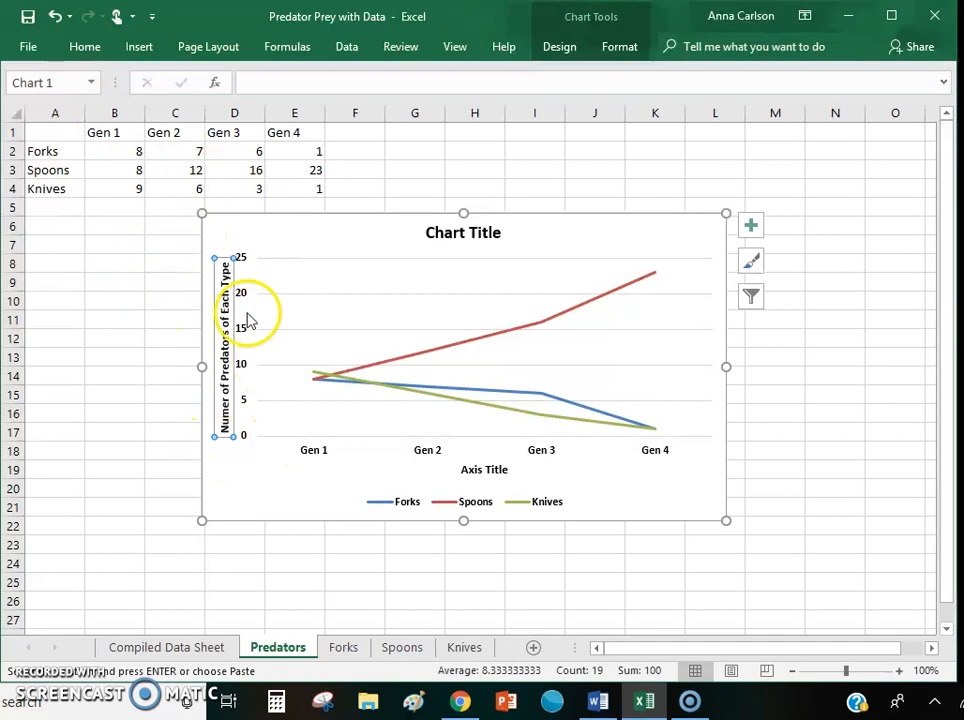
{"action": "left_click", "coordinate": [88, 48]}
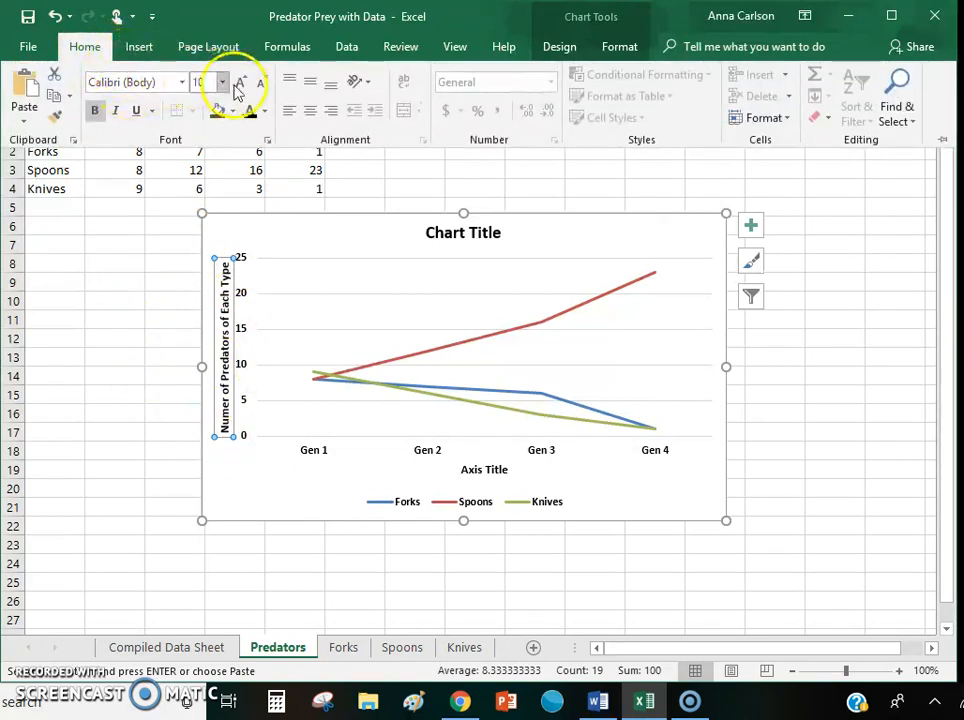
{"action": "left_click", "coordinate": [224, 86]}
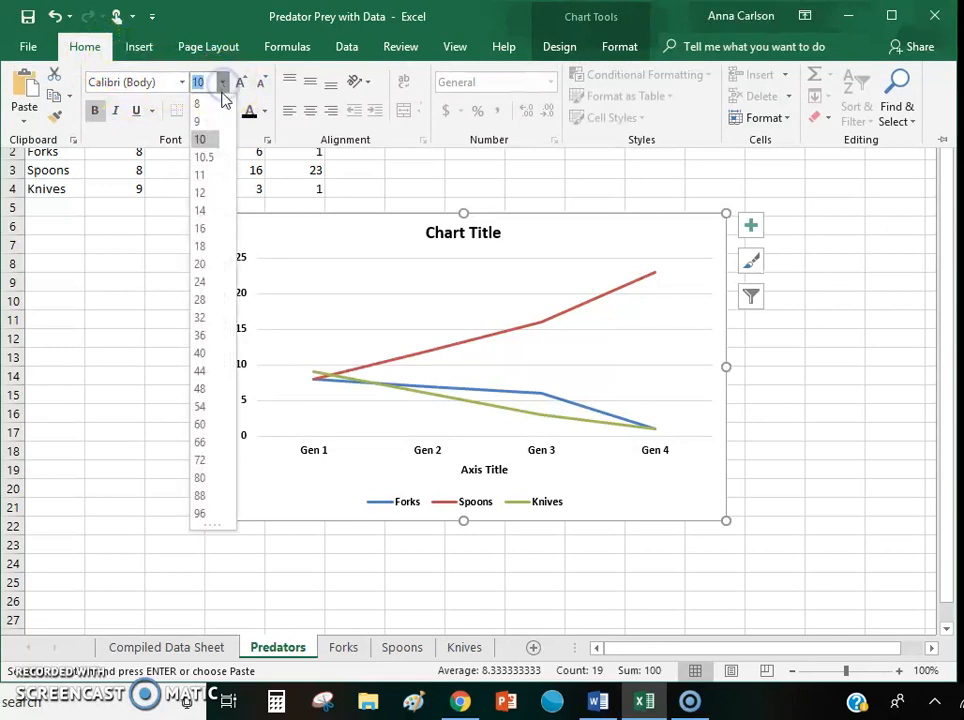
{"action": "left_click", "coordinate": [203, 193]}
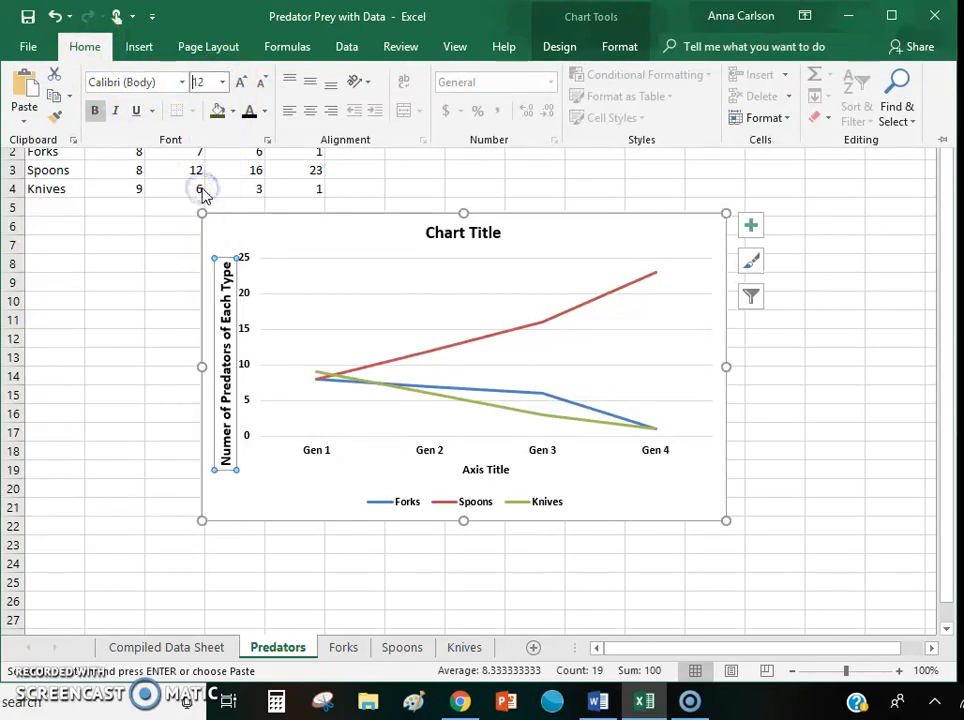
{"action": "left_click", "coordinate": [226, 252]}
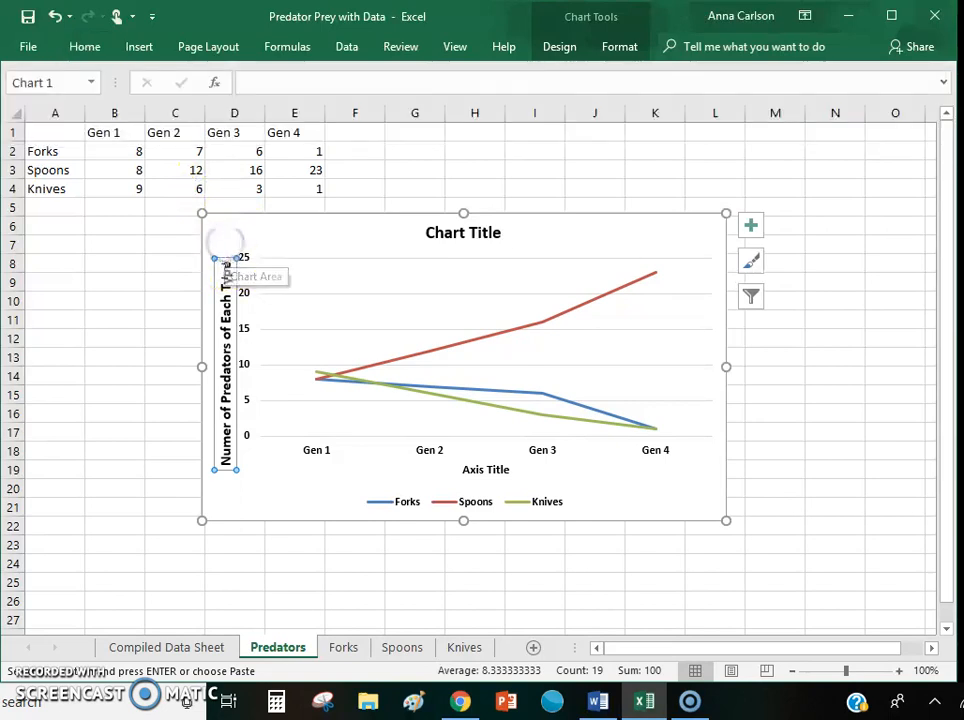
{"action": "left_click_drag", "start_coordinate": [222, 258], "coordinate": [224, 241]}
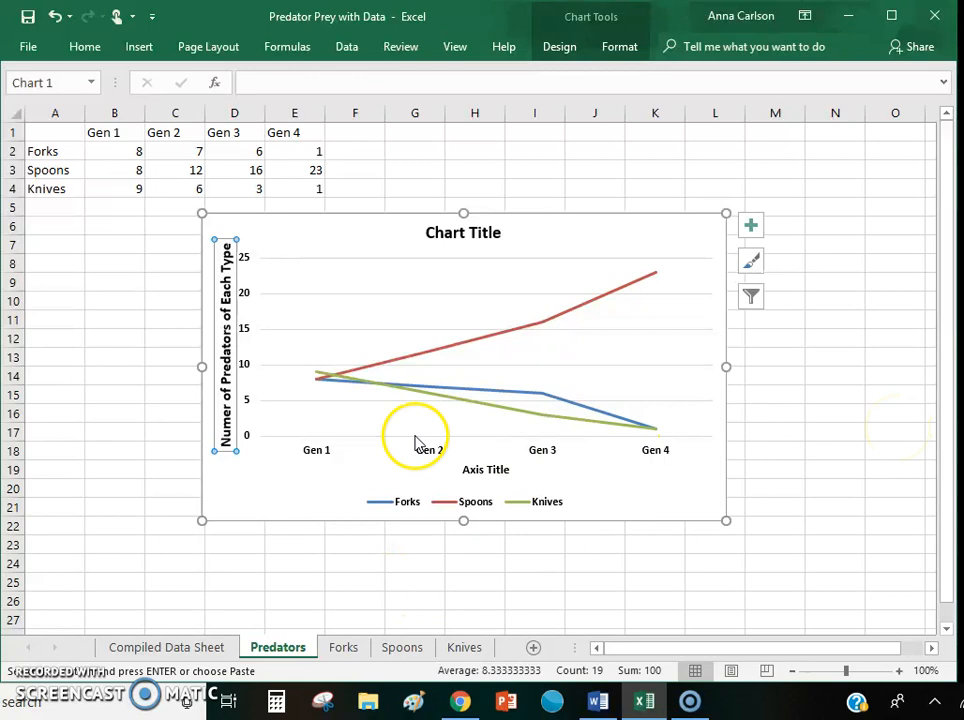
Replace the horizontal axis title's placeholder text with "Time" and shift the title slightly left beneath the generation labels
{"action": "double_click", "coordinate": [486, 471]}
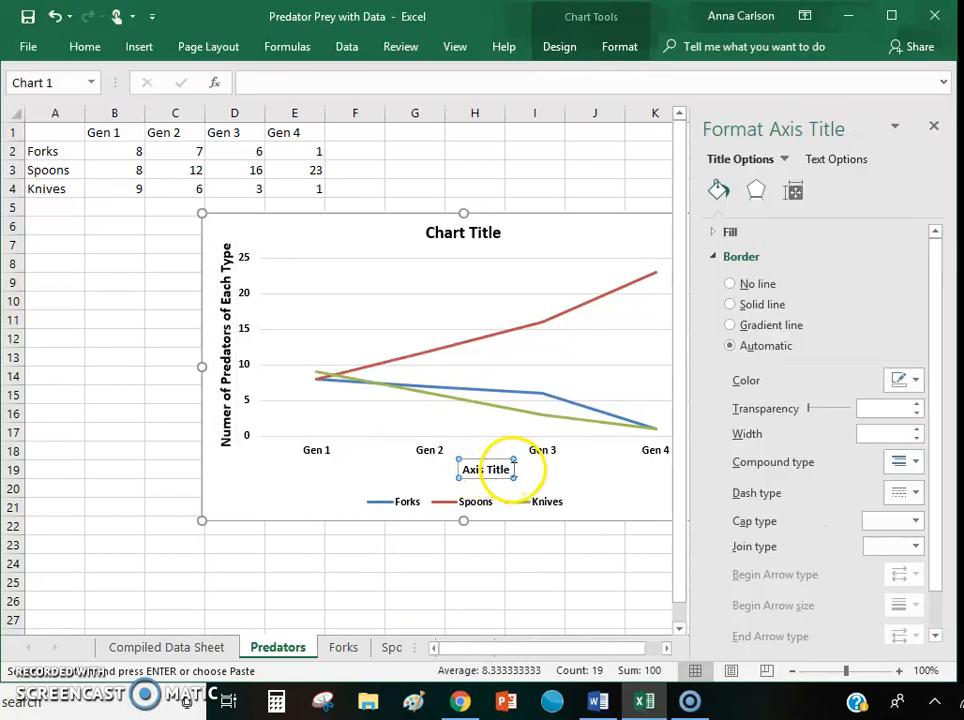
{"action": "left_click_drag", "start_coordinate": [508, 468], "coordinate": [472, 470]}
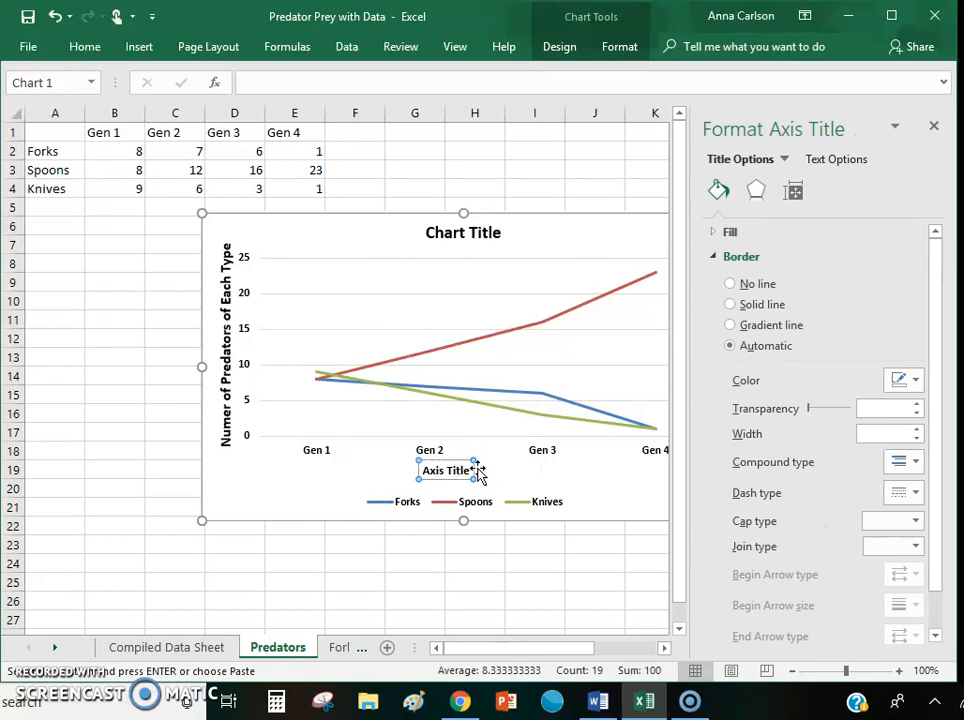
{"action": "left_click", "coordinate": [463, 460]}
{"action": "left_click_drag", "start_coordinate": [481, 461], "coordinate": [433, 468]}
{"action": "left_click", "coordinate": [488, 470]}
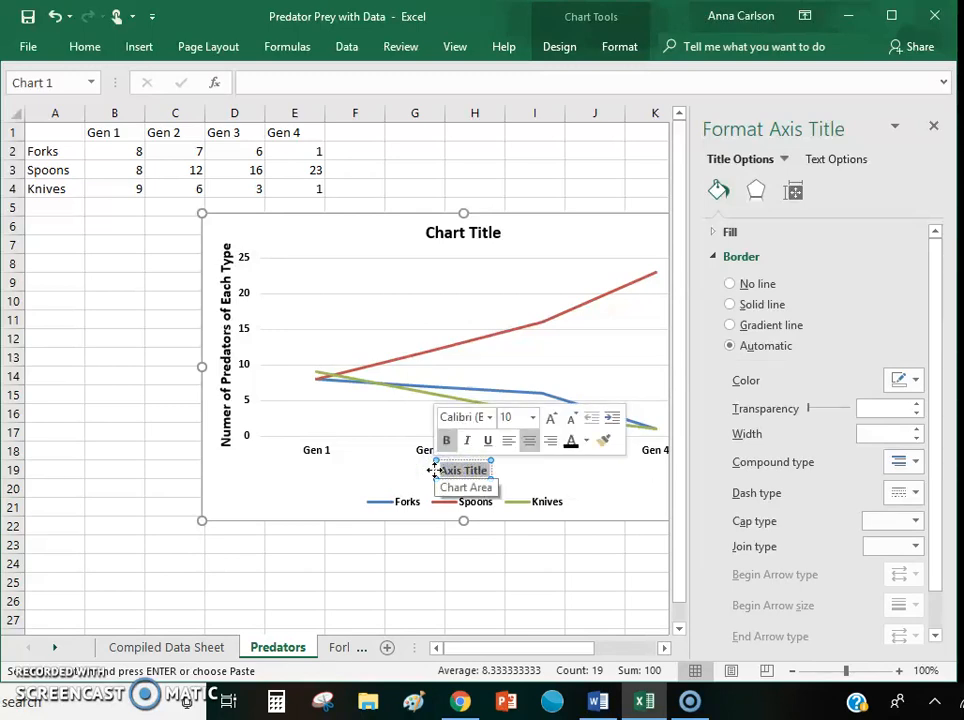
{"action": "type", "text": "Time"}
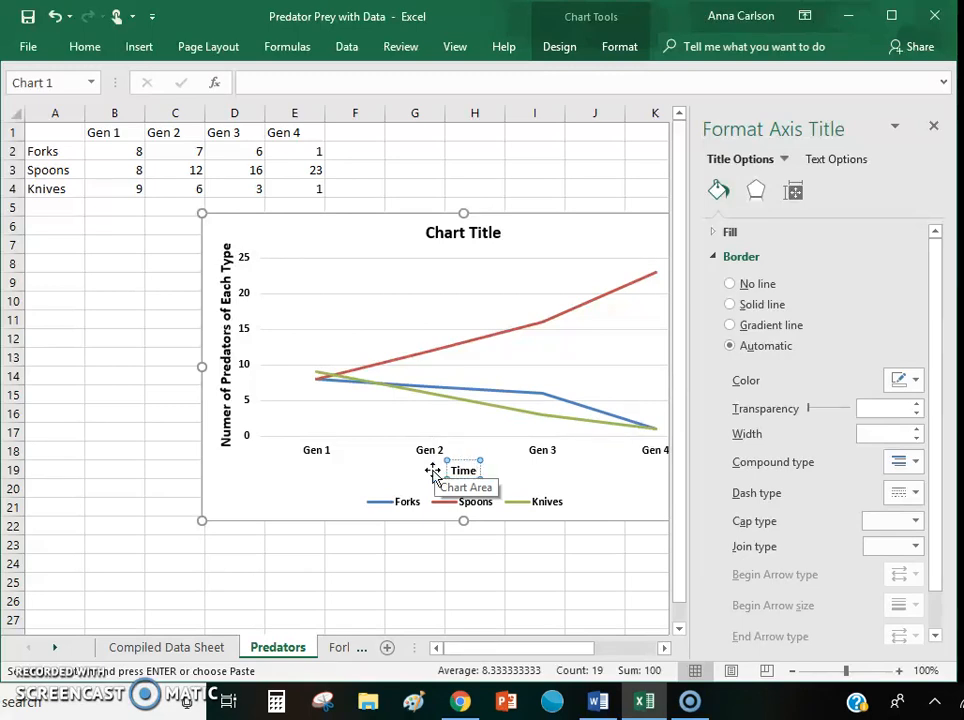
{"action": "left_click_drag", "start_coordinate": [462, 460], "coordinate": [450, 455]}
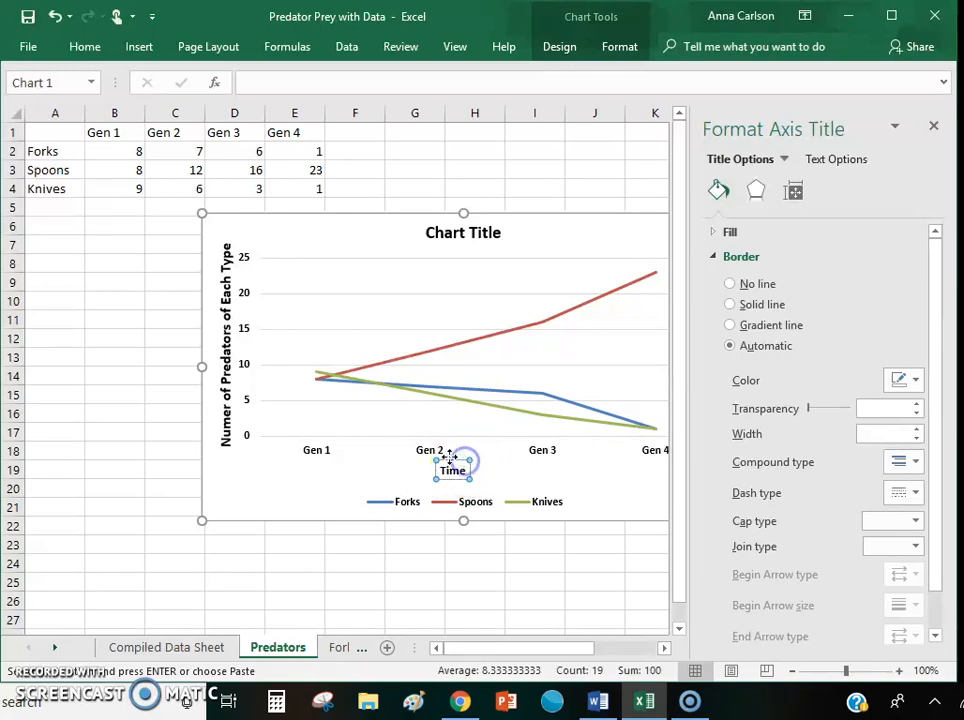
Set the horizontal axis title's font size to 12 and close the axis title formatting pane
{"action": "left_click", "coordinate": [85, 50]}
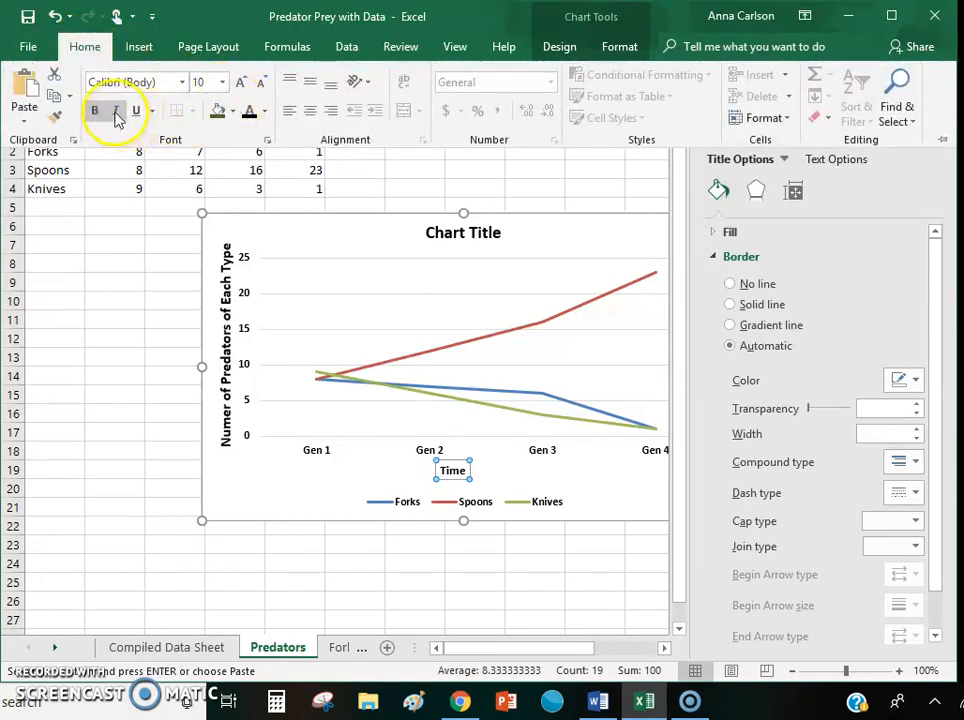
{"action": "left_click", "coordinate": [222, 83]}
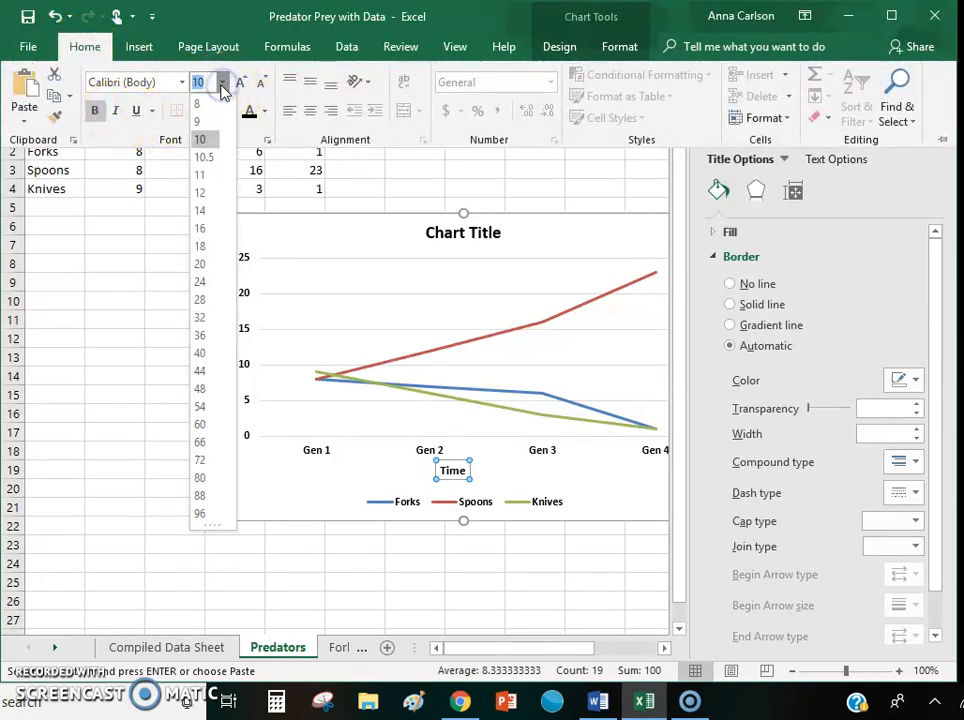
{"action": "left_click", "coordinate": [200, 192]}
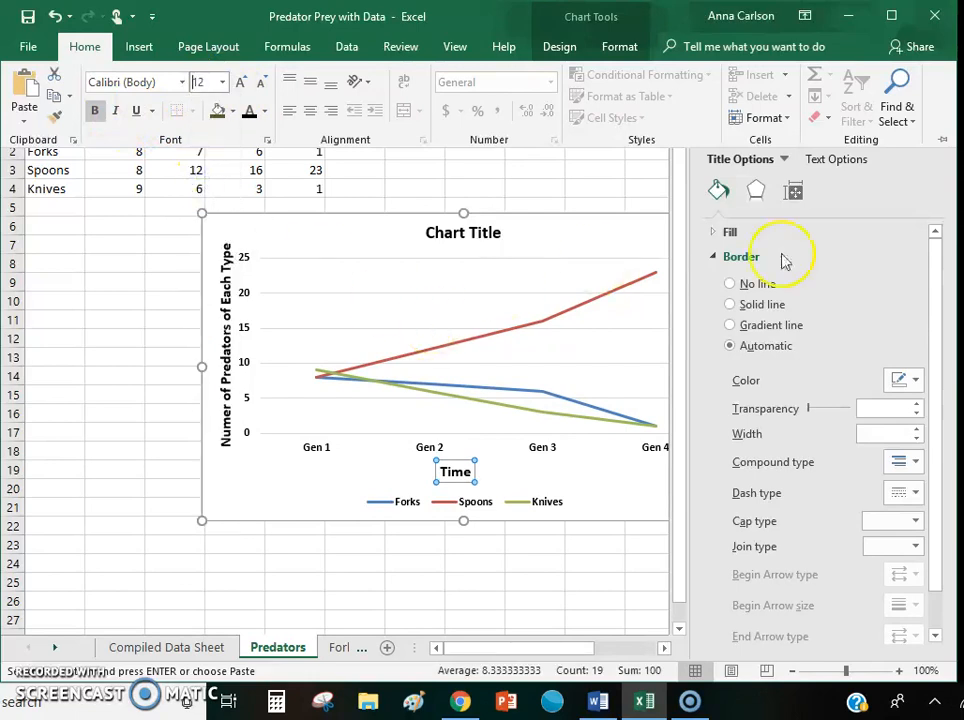
{"action": "left_click", "coordinate": [900, 195]}
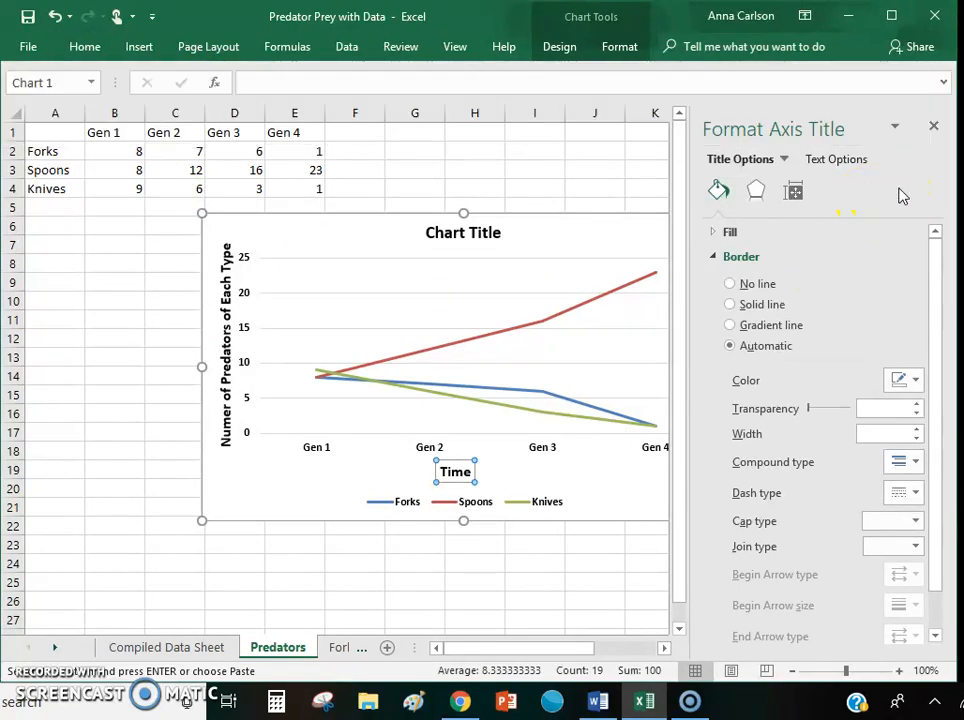
{"action": "left_click", "coordinate": [934, 127]}
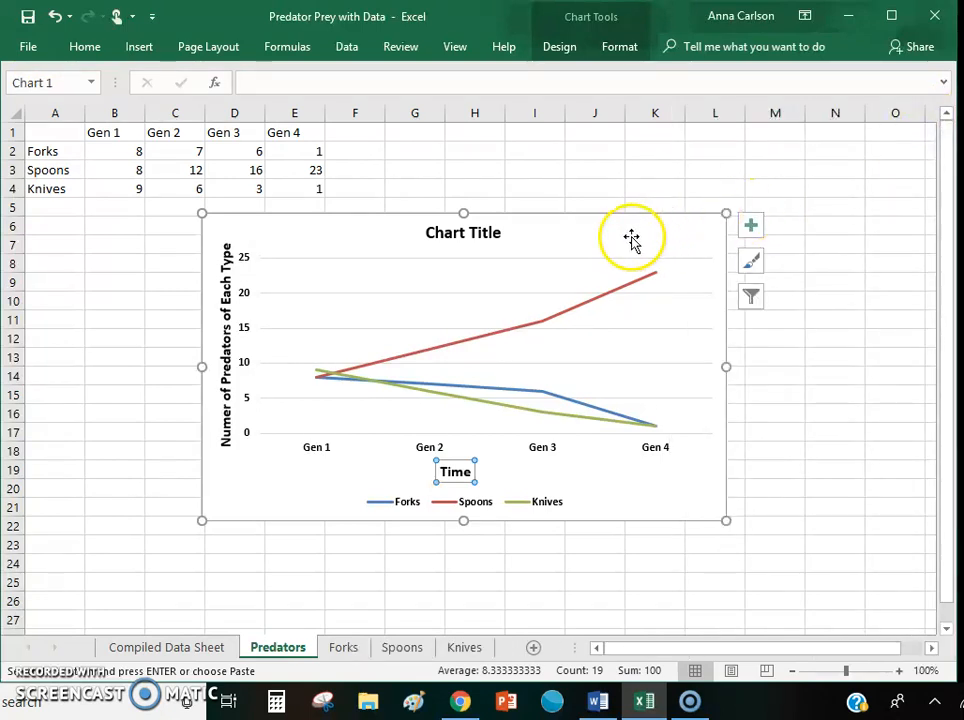
Replace the chart title's placeholder text with "Change in Predator Population Over Time"
{"action": "left_click", "coordinate": [484, 236]}
{"action": "left_click_drag", "start_coordinate": [501, 232], "coordinate": [428, 232]}
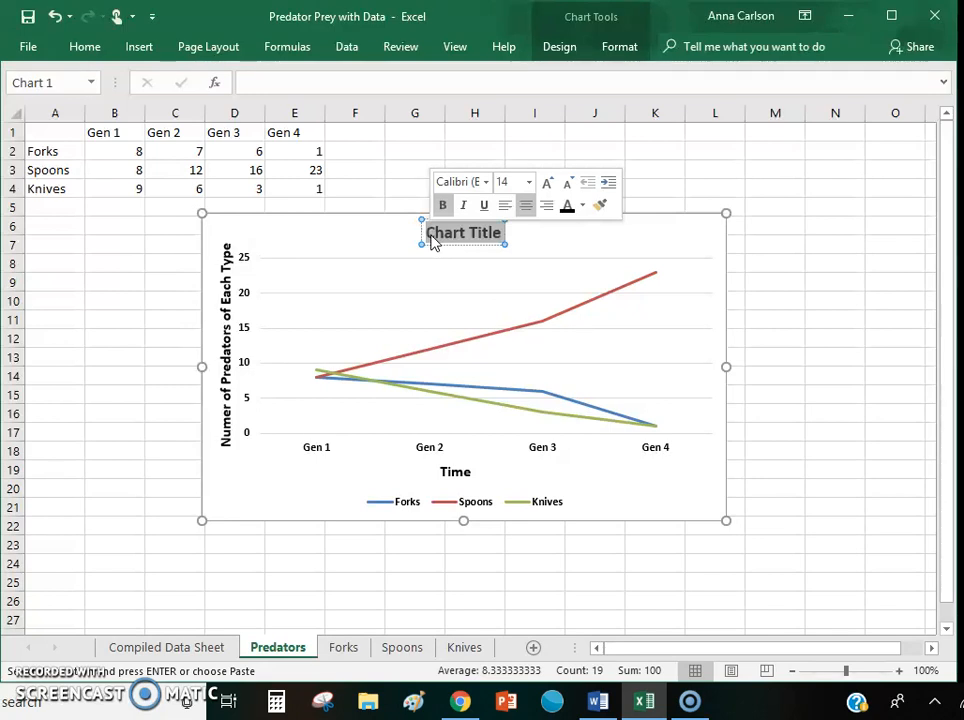
{"action": "type", "text": "C"}
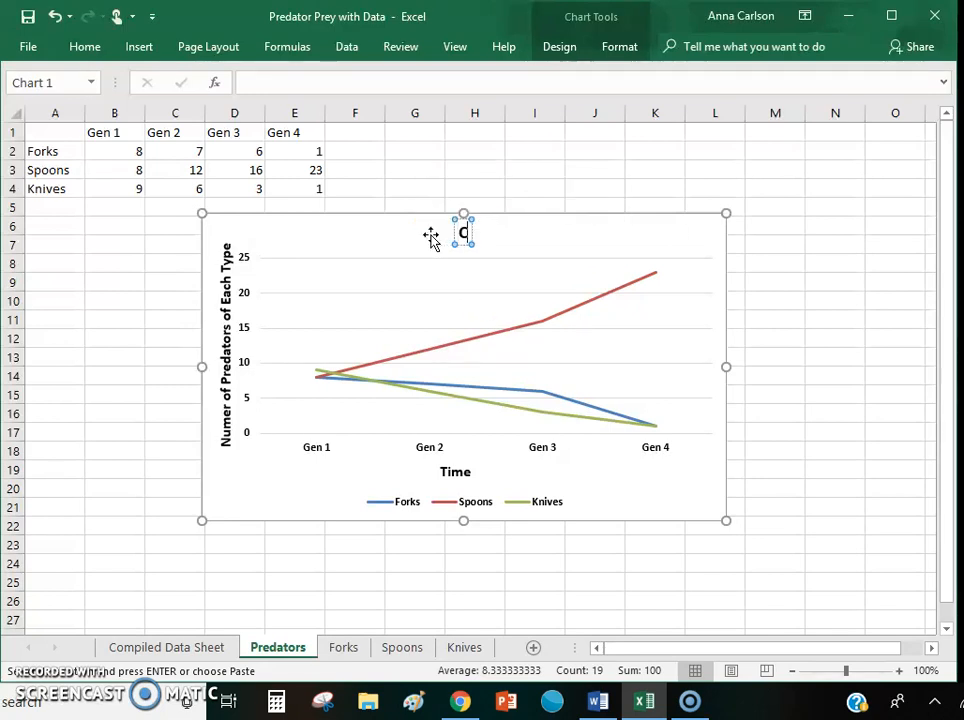
{"action": "type", "text": "han"}
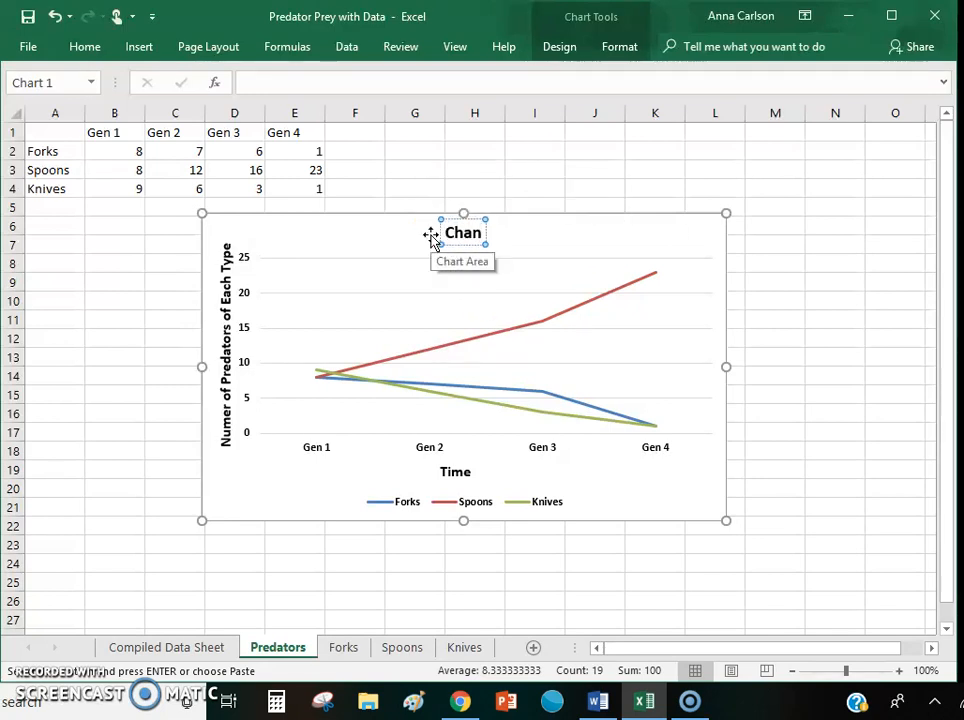
{"action": "type", "text": "ge in kP"}
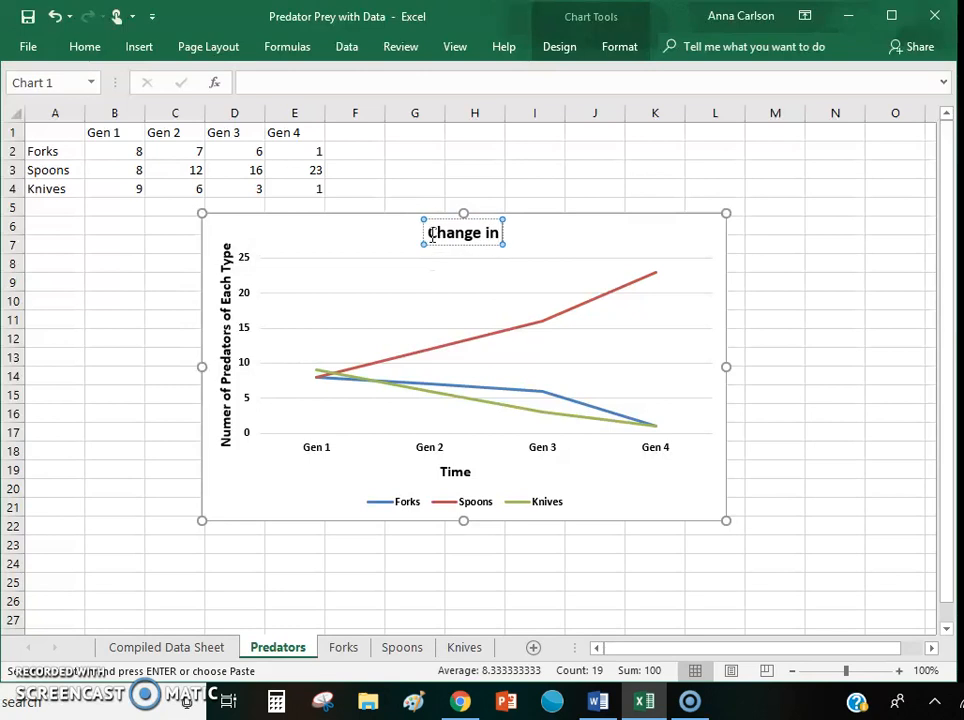
{"action": "key", "text": "BackSpace"}
{"action": "key", "text": "BackSpace"}
{"action": "type", "text": "Pred"}
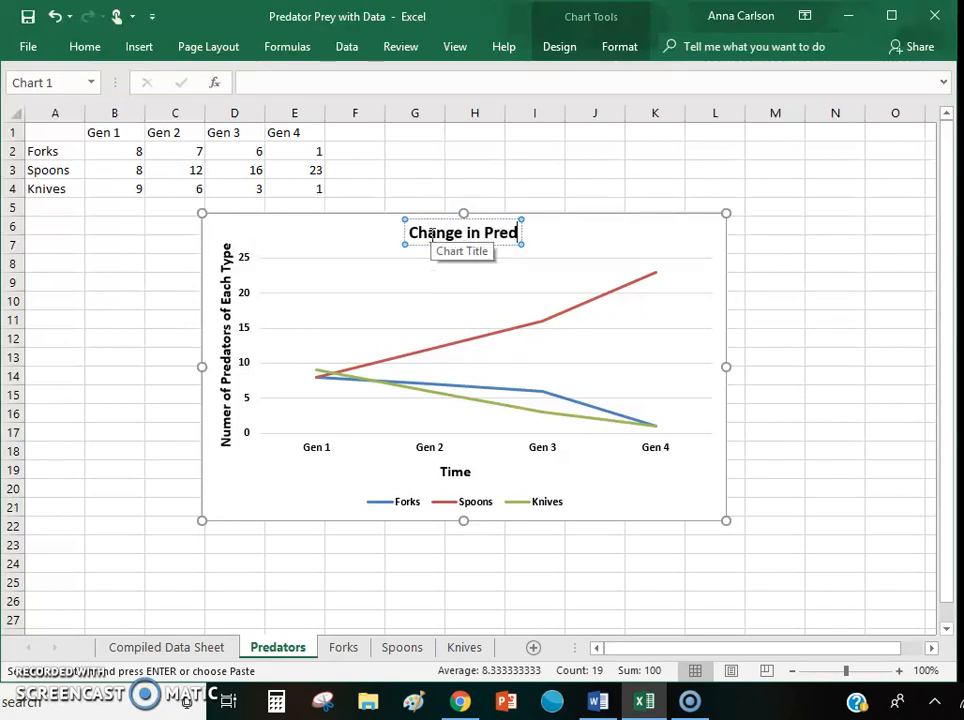
{"action": "type", "text": "ator P"}
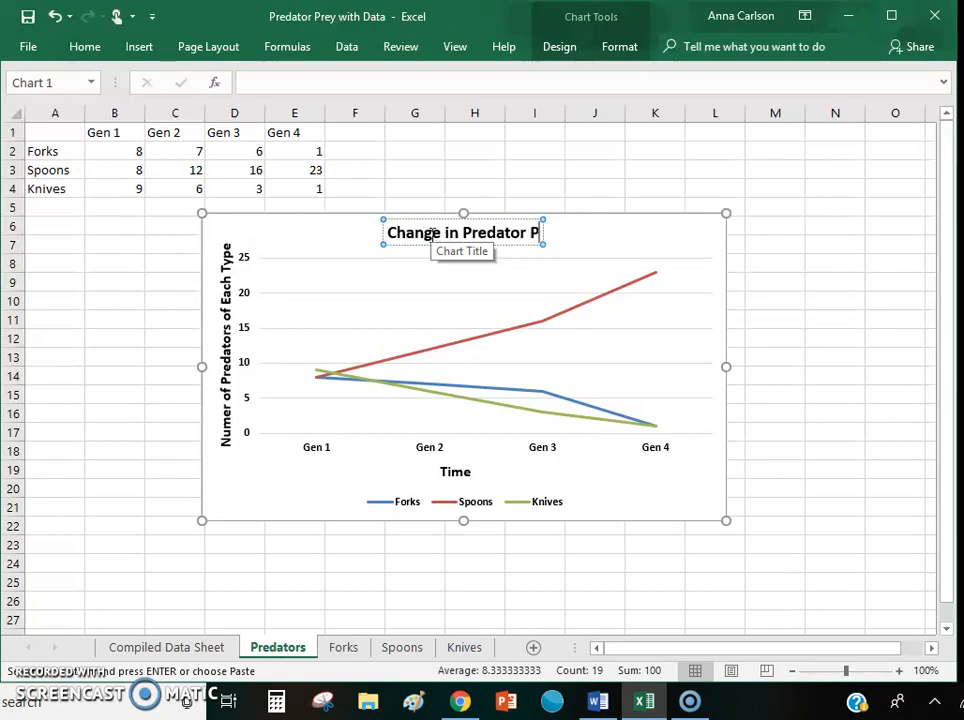
{"action": "type", "text": "opula"}
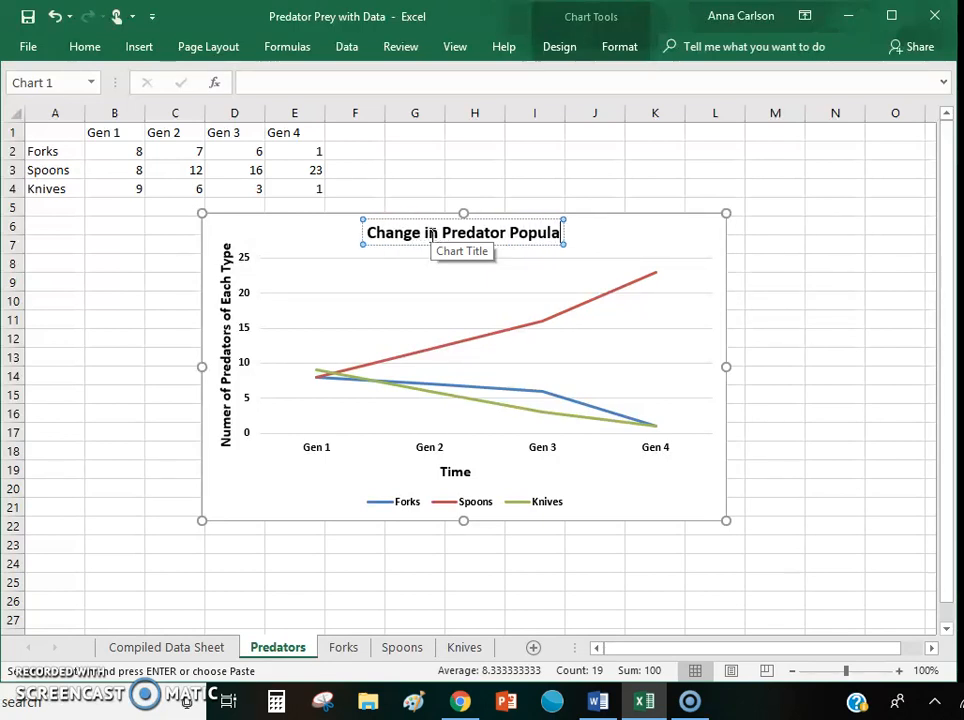
{"action": "type", "text": "tion over"}
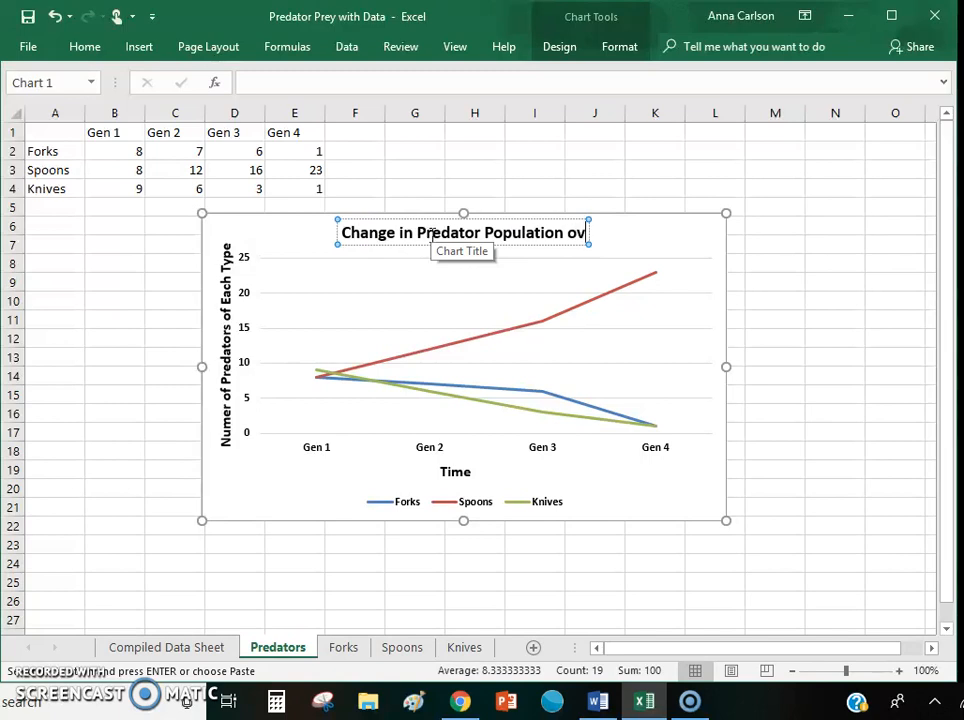
{"action": "key", "text": "BackSpace"}
{"action": "key", "text": "BackSpace"}
{"action": "key", "text": "BackSpace"}
{"action": "key", "text": "BackSpace"}
{"action": "type", "text": "O"}
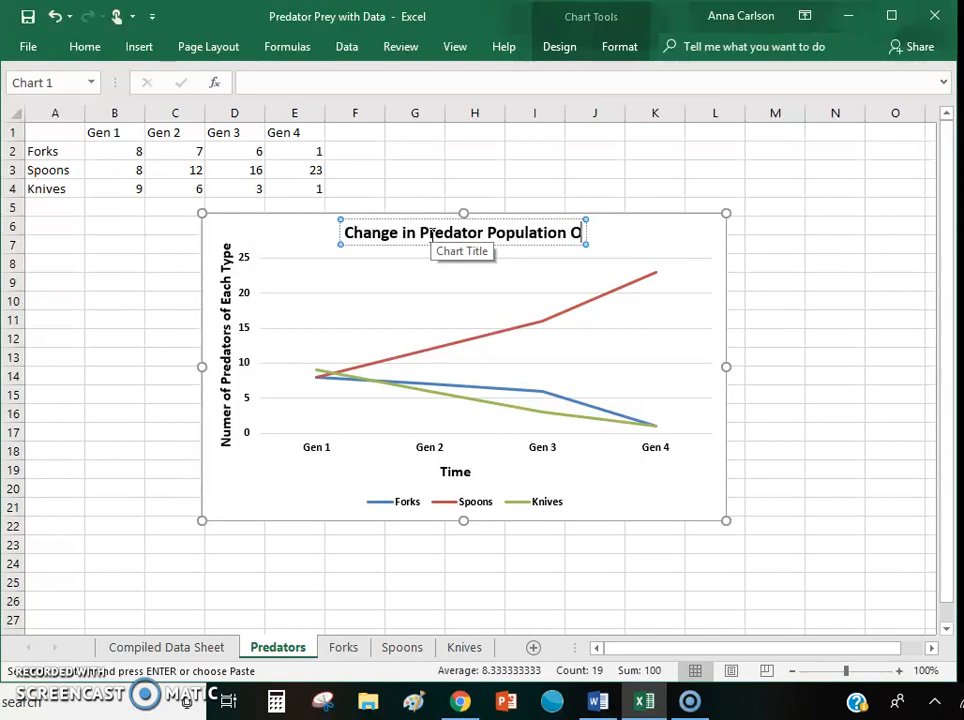
{"action": "type", "text": "ver"}
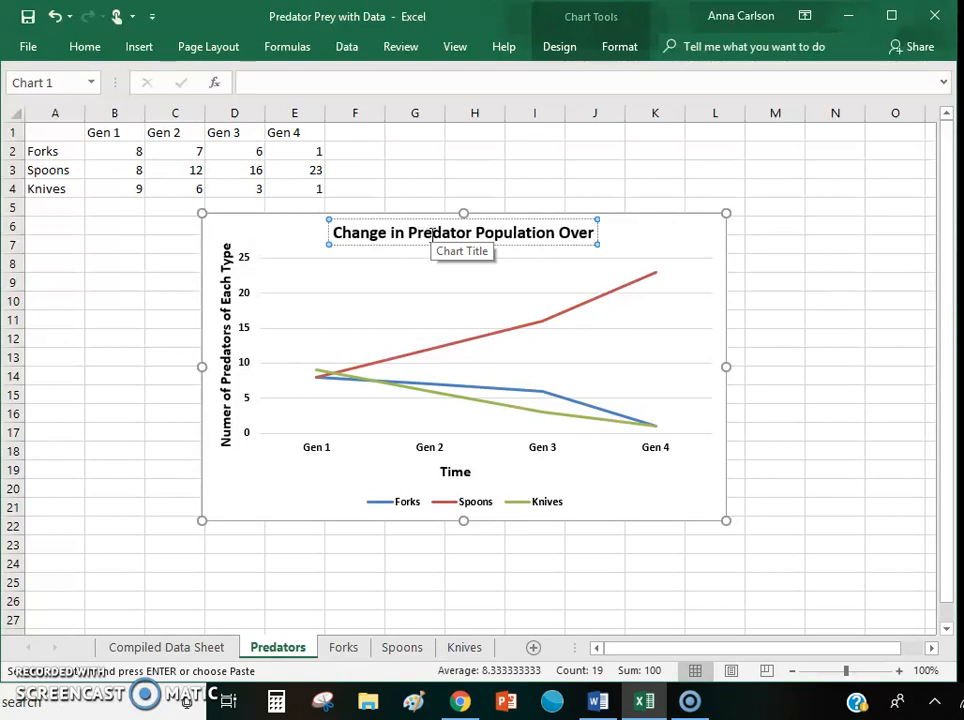
{"action": "type", "text": " Time"}
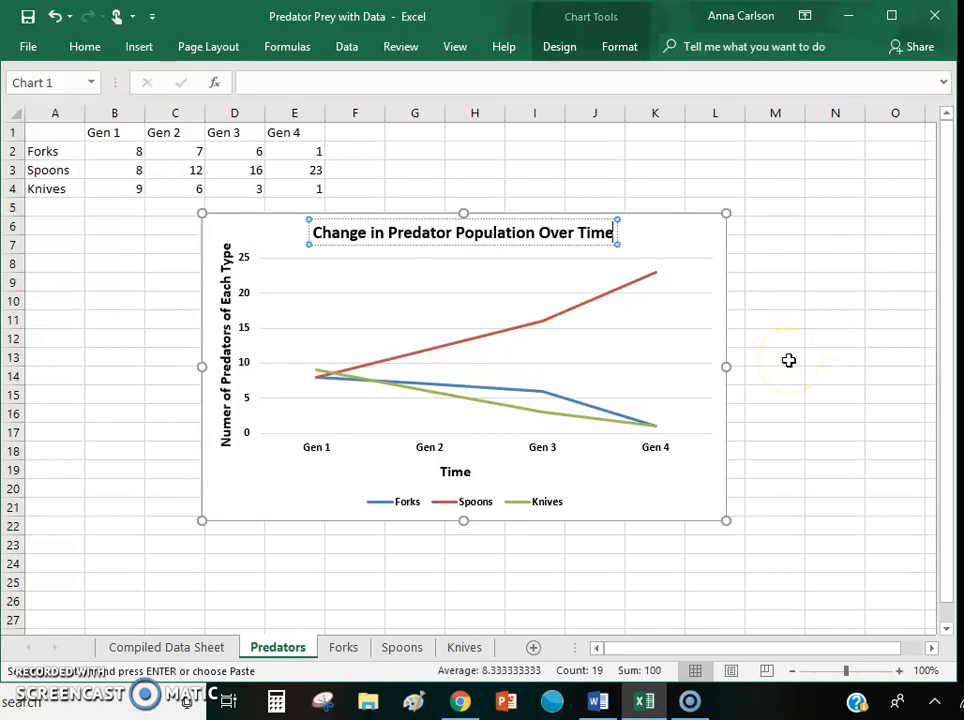
{"action": "left_click", "coordinate": [451, 246]}
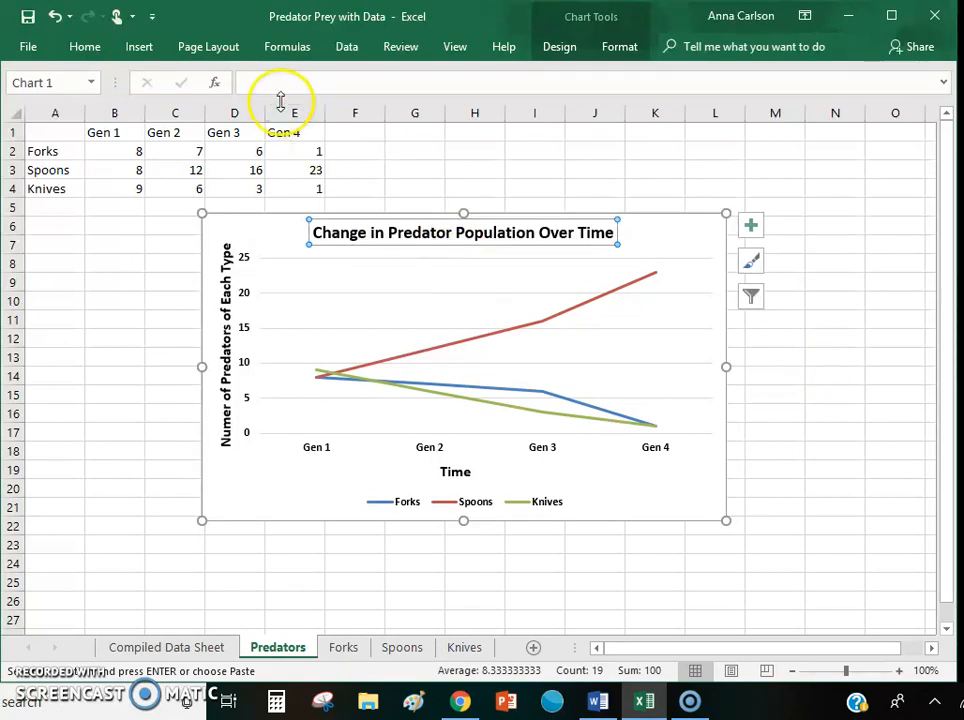
{"action": "left_click", "coordinate": [80, 46]}
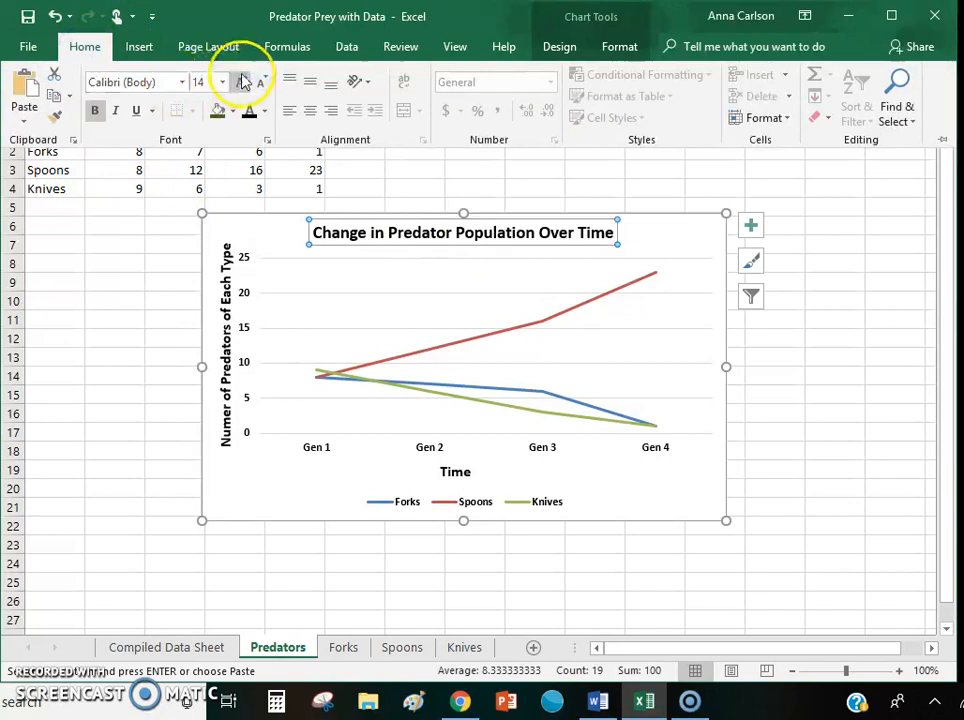
{"action": "left_click", "coordinate": [222, 85]}
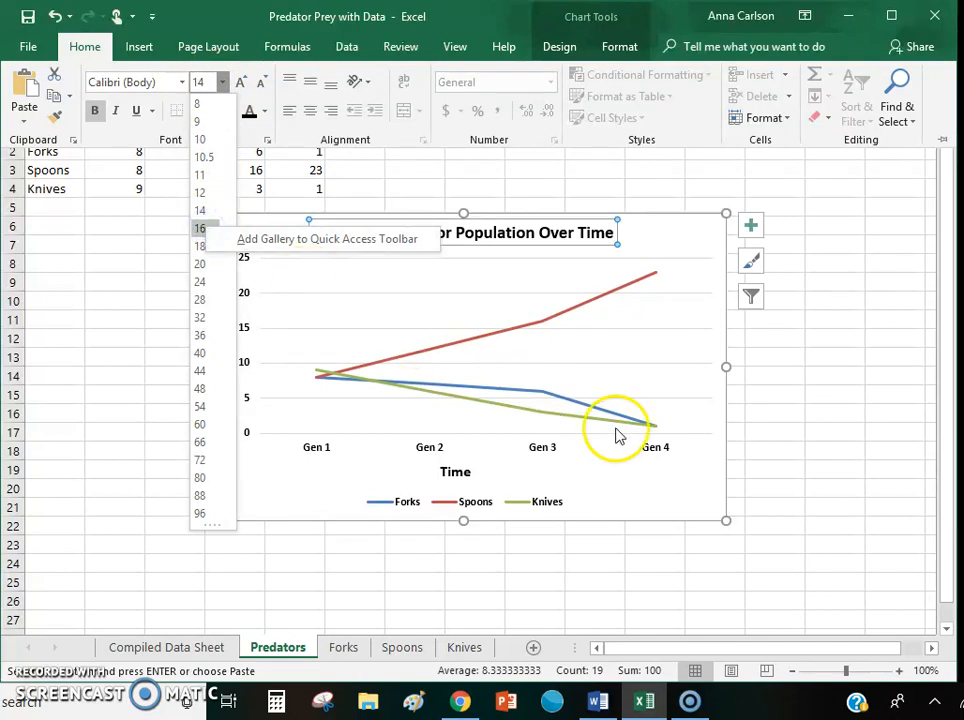
{"action": "left_click", "coordinate": [843, 412]}
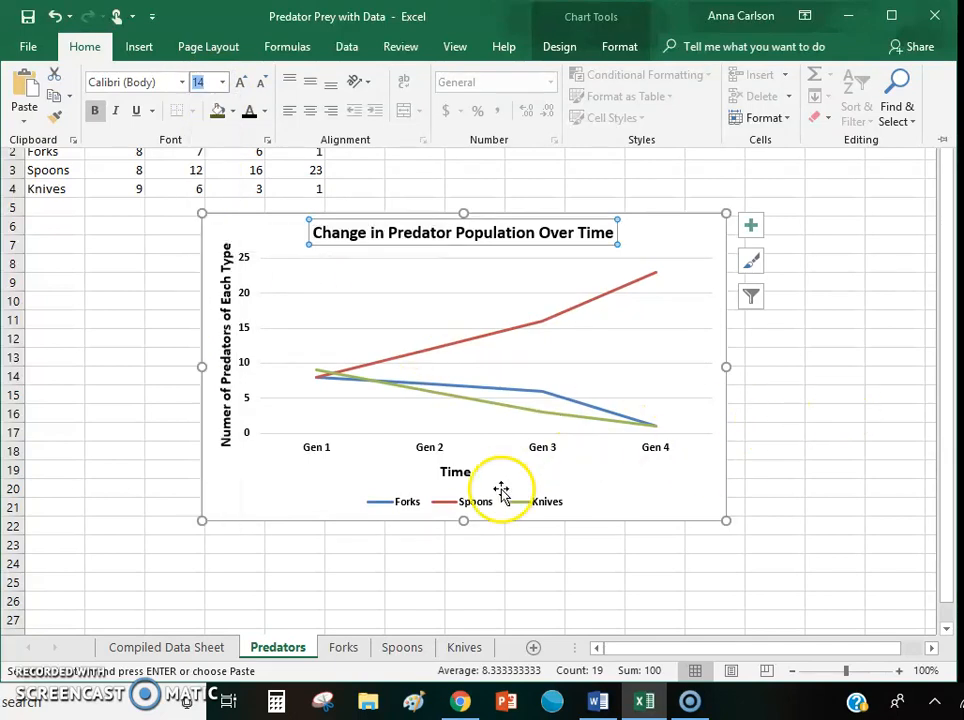
Set the font size of the horizontal axis generation labels to 12
{"action": "left_click", "coordinate": [547, 448]}
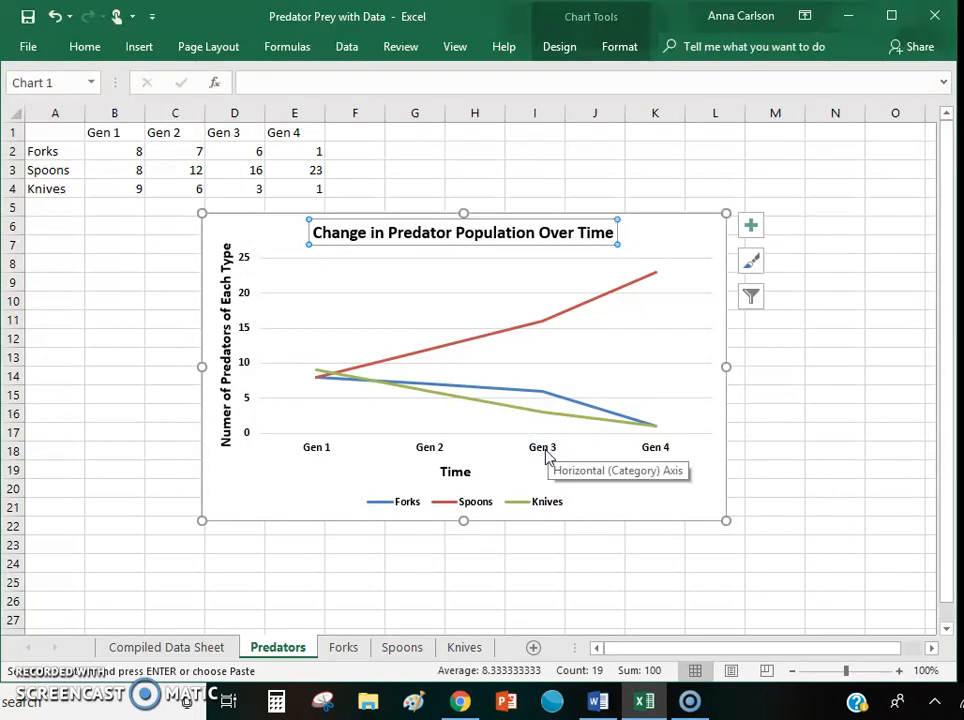
{"action": "left_click", "coordinate": [547, 452]}
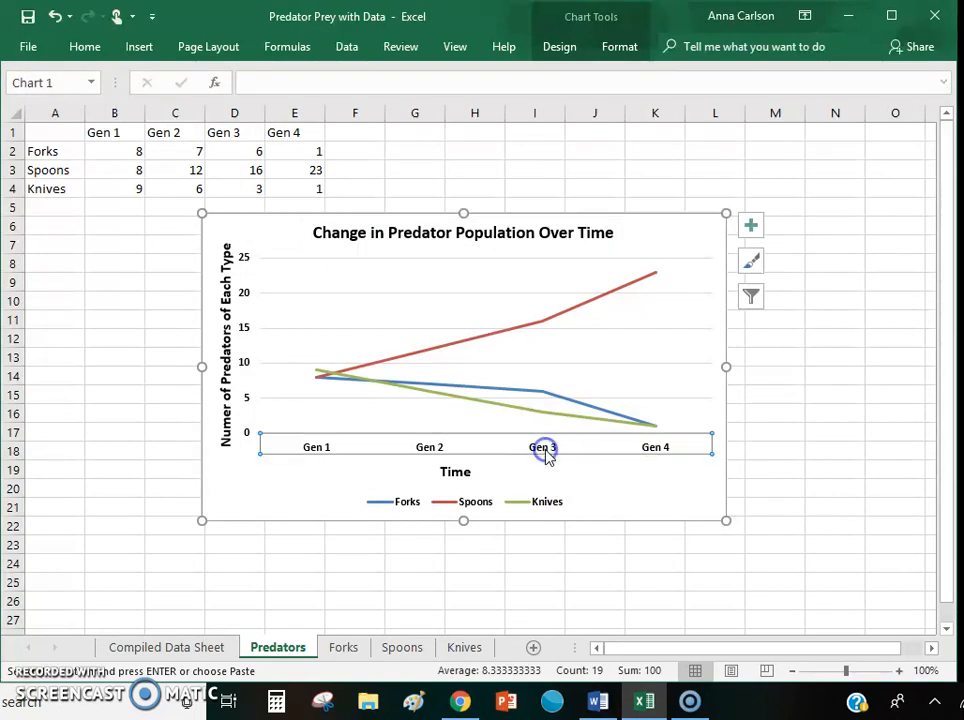
{"action": "left_click", "coordinate": [83, 46]}
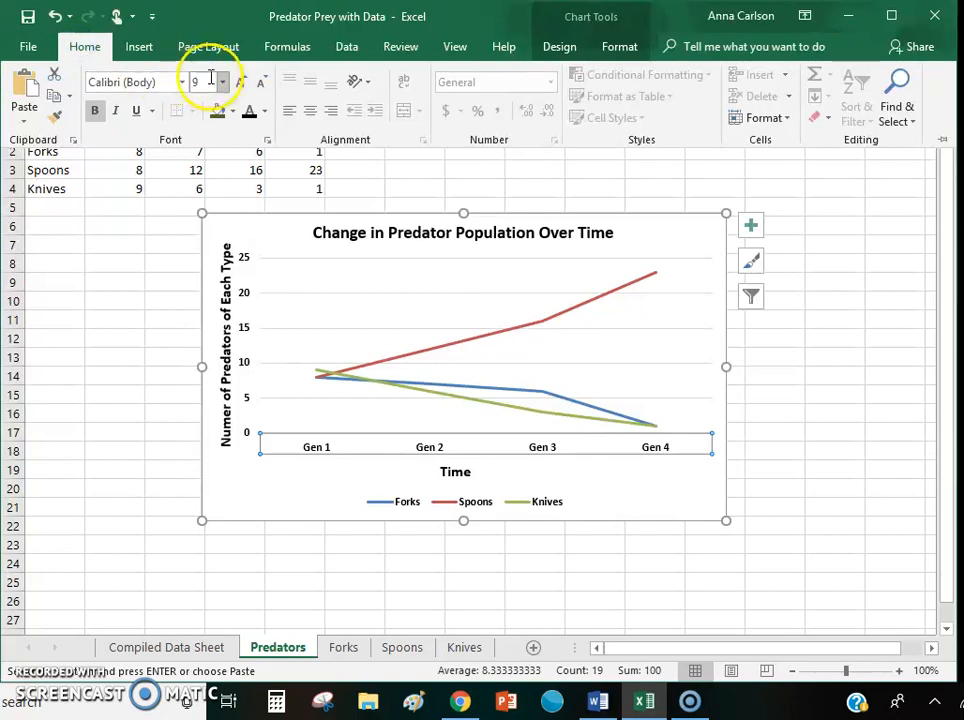
{"action": "left_click", "coordinate": [222, 82]}
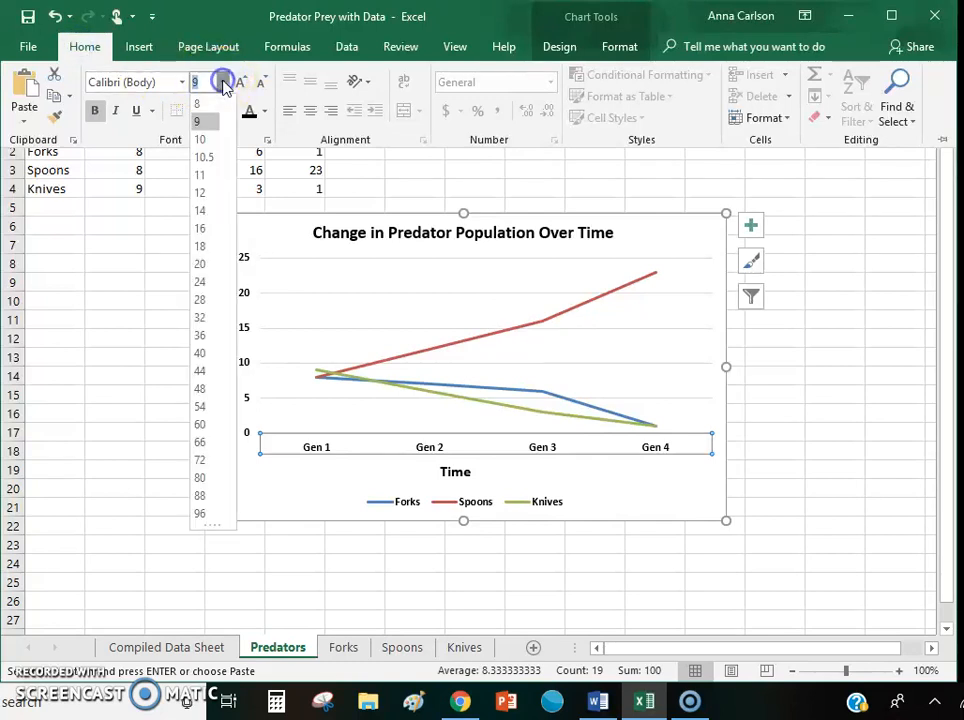
{"action": "left_click", "coordinate": [200, 194]}
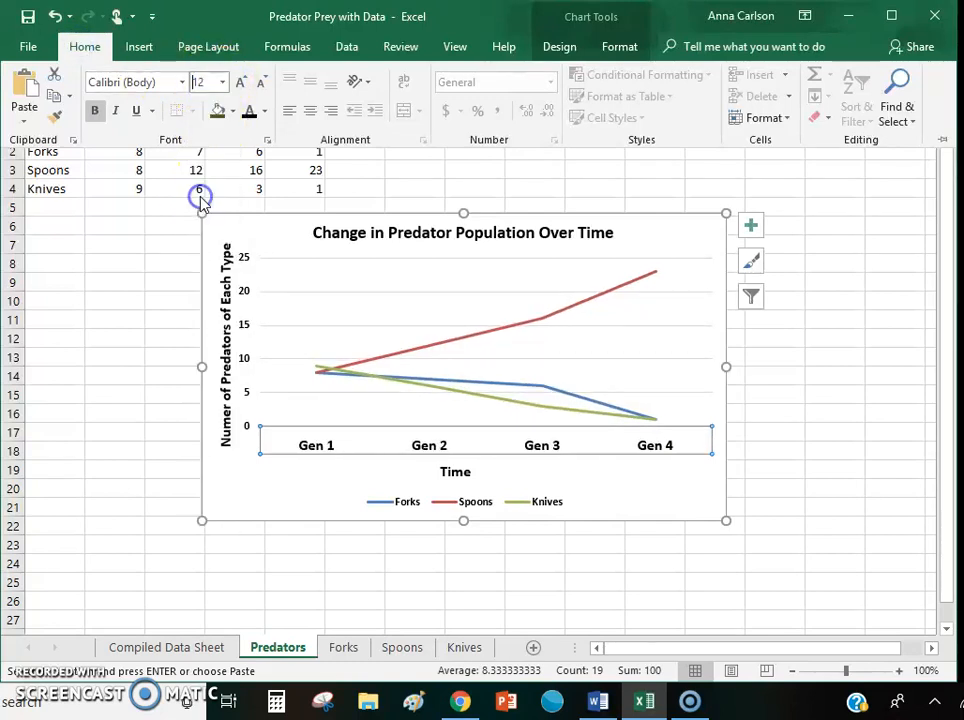
Set the font size of the vertical axis number labels to 12
{"action": "left_click", "coordinate": [243, 294]}
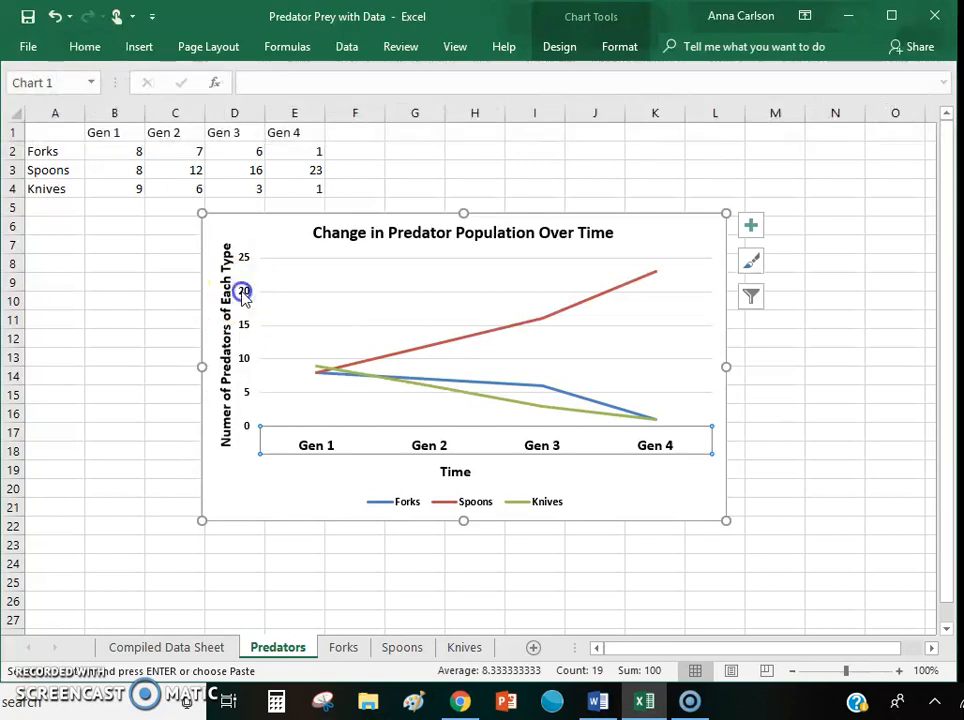
{"action": "left_click", "coordinate": [85, 47]}
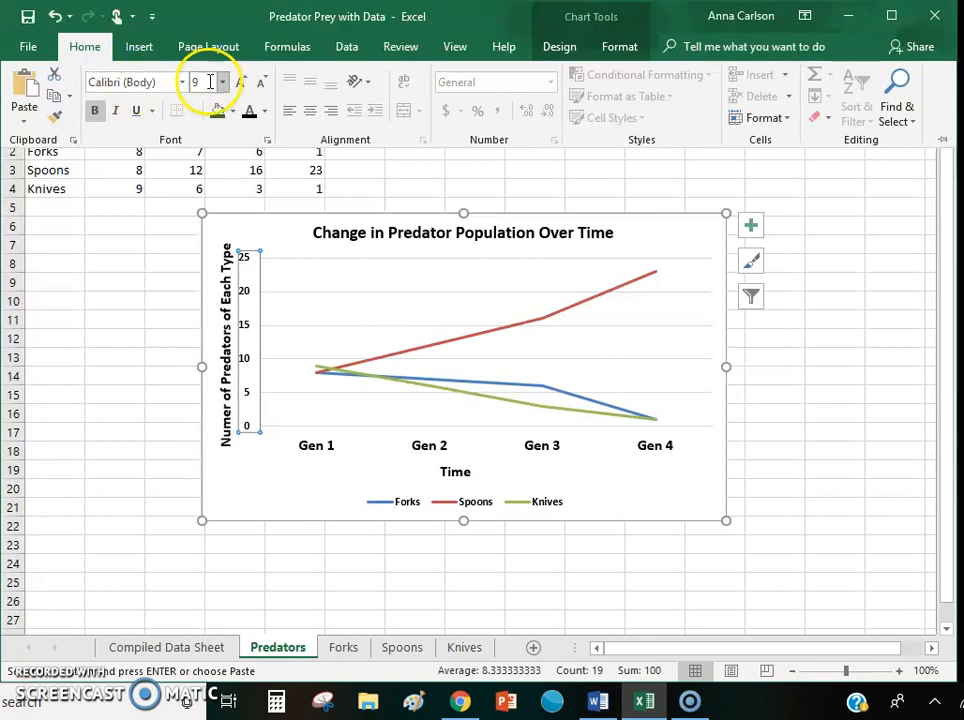
{"action": "left_click", "coordinate": [221, 84]}
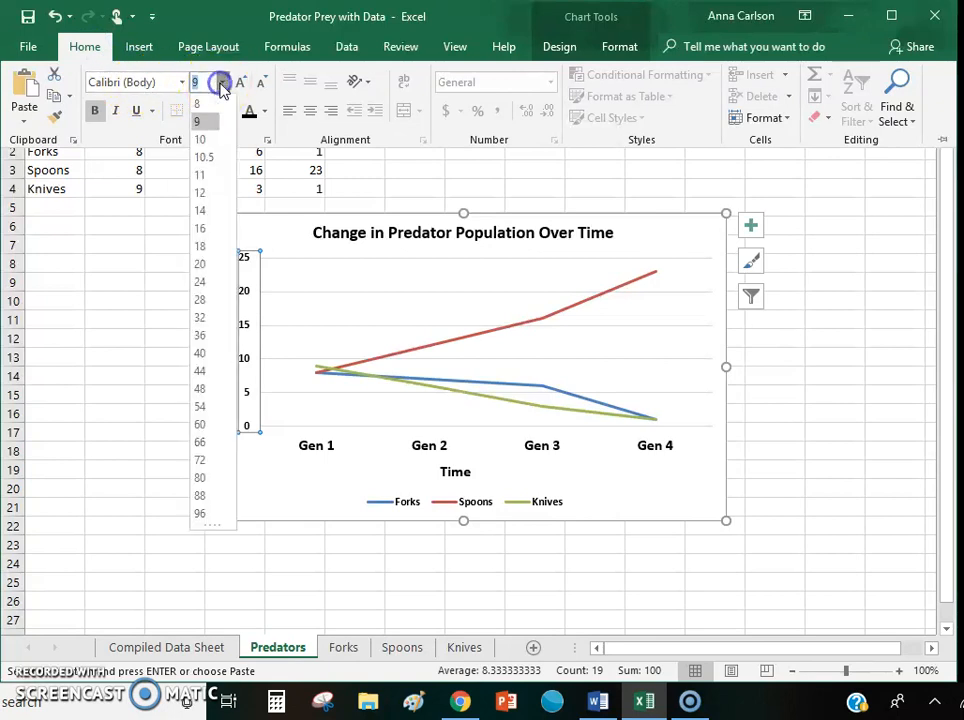
{"action": "left_click", "coordinate": [199, 195]}
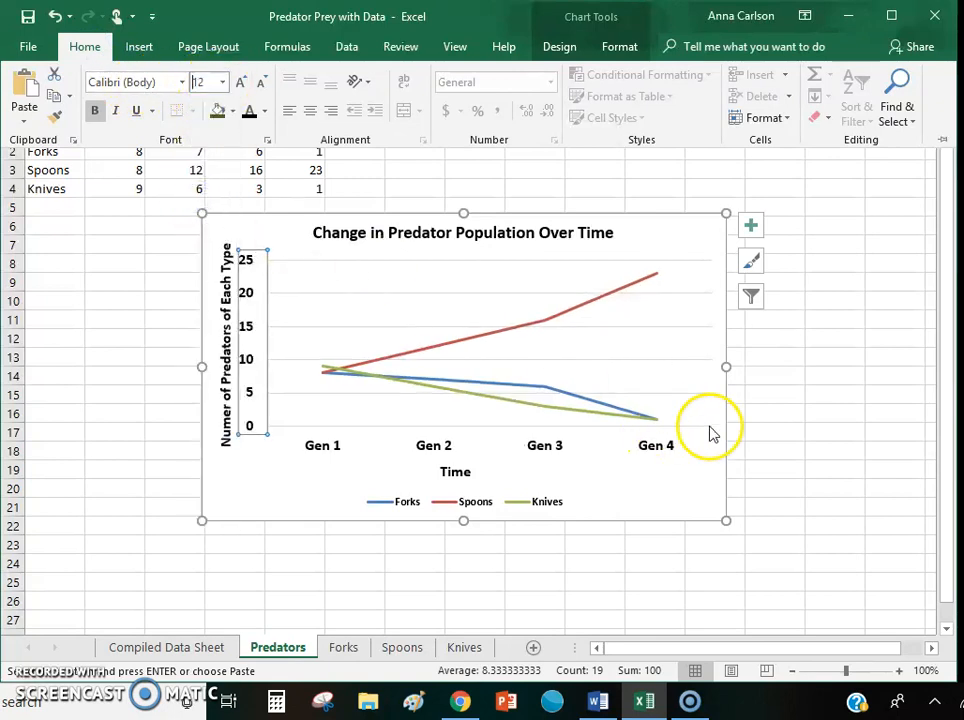
Delete the major gridlines of the vertical axis from the chart
{"action": "left_click", "coordinate": [684, 297]}
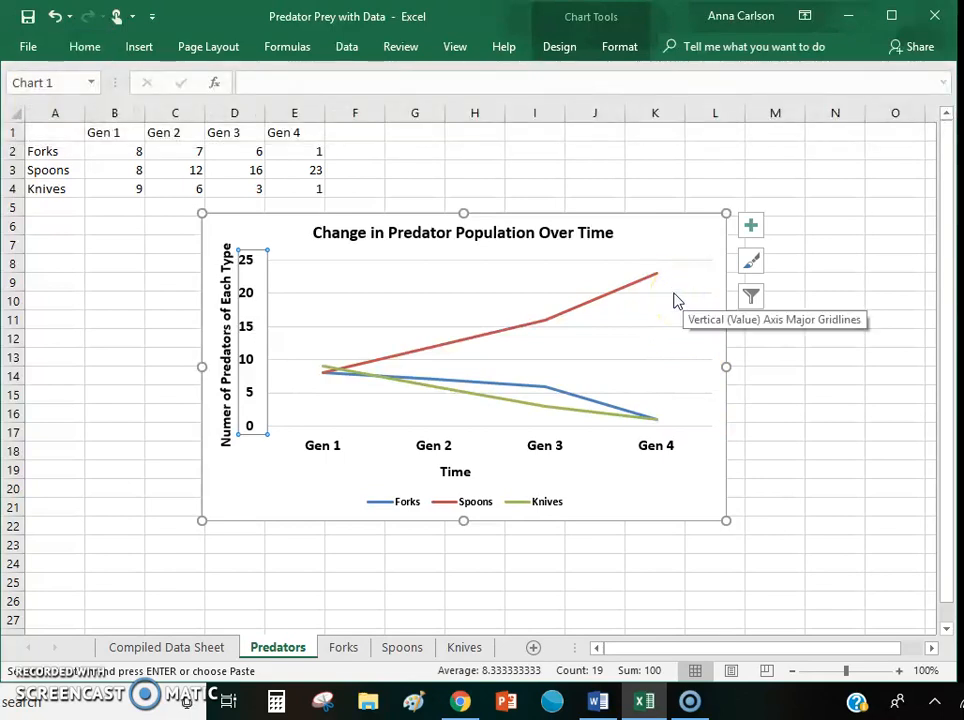
{"action": "left_click", "coordinate": [674, 296]}
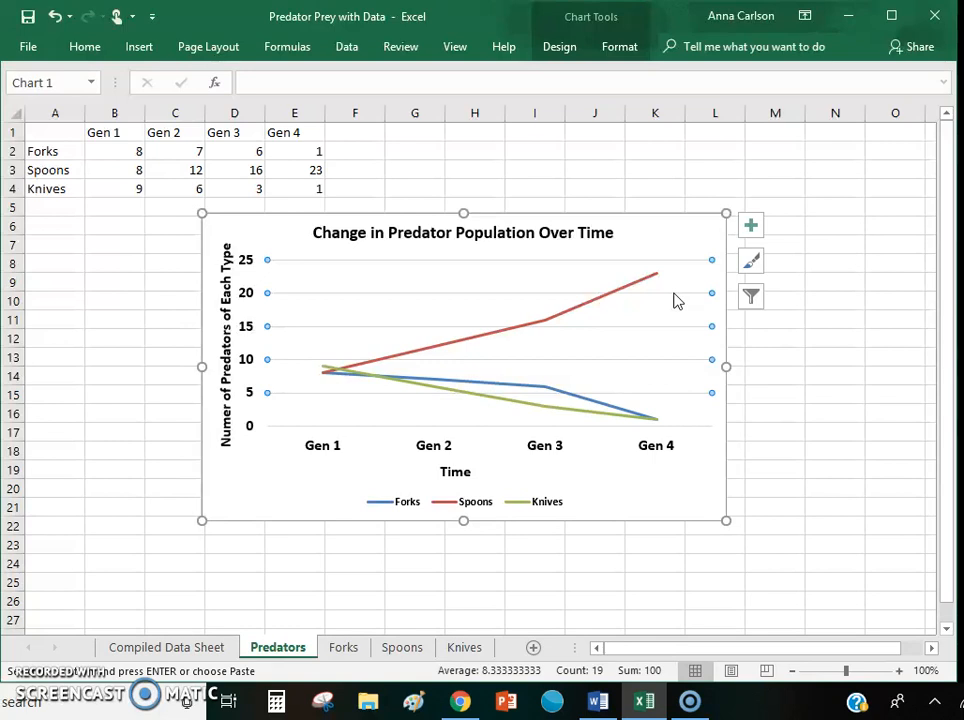
{"action": "key", "text": "Delete"}
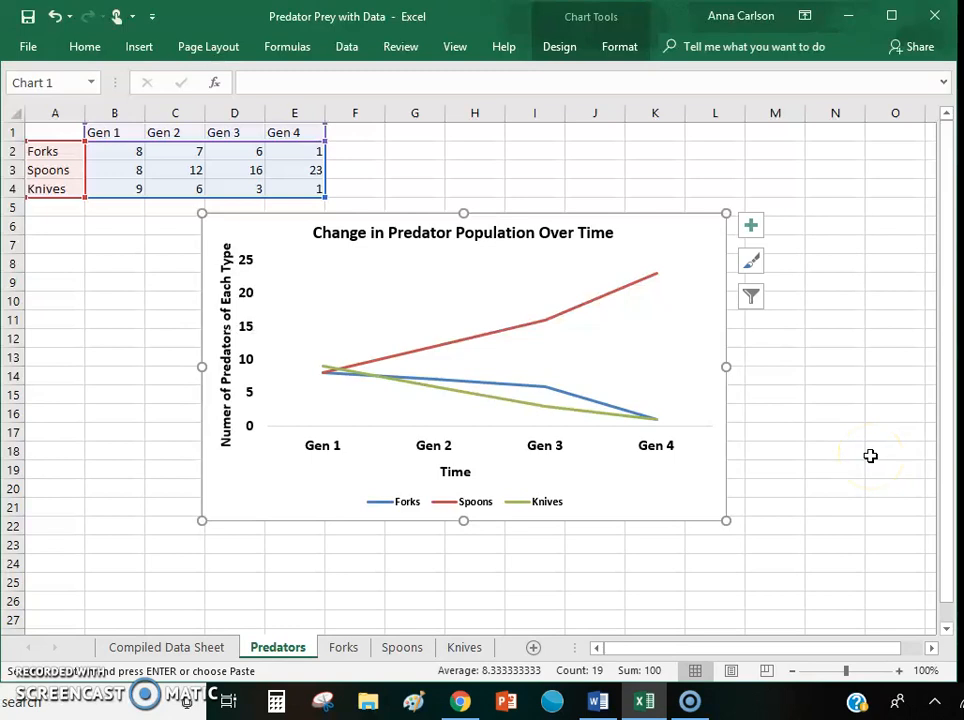
On the Compiled Data Sheet, copy the four bean names from the Generation 2 Prey table and paste them as values starting at N9
{"action": "left_click", "coordinate": [185, 651]}
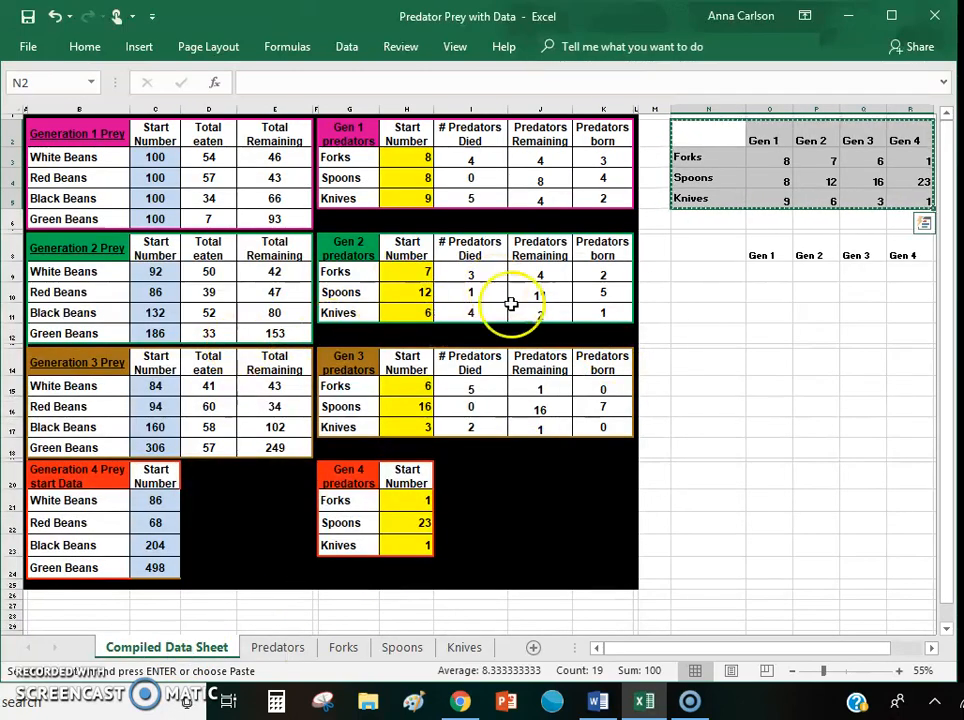
{"action": "left_click_drag", "start_coordinate": [52, 270], "coordinate": [62, 333]}
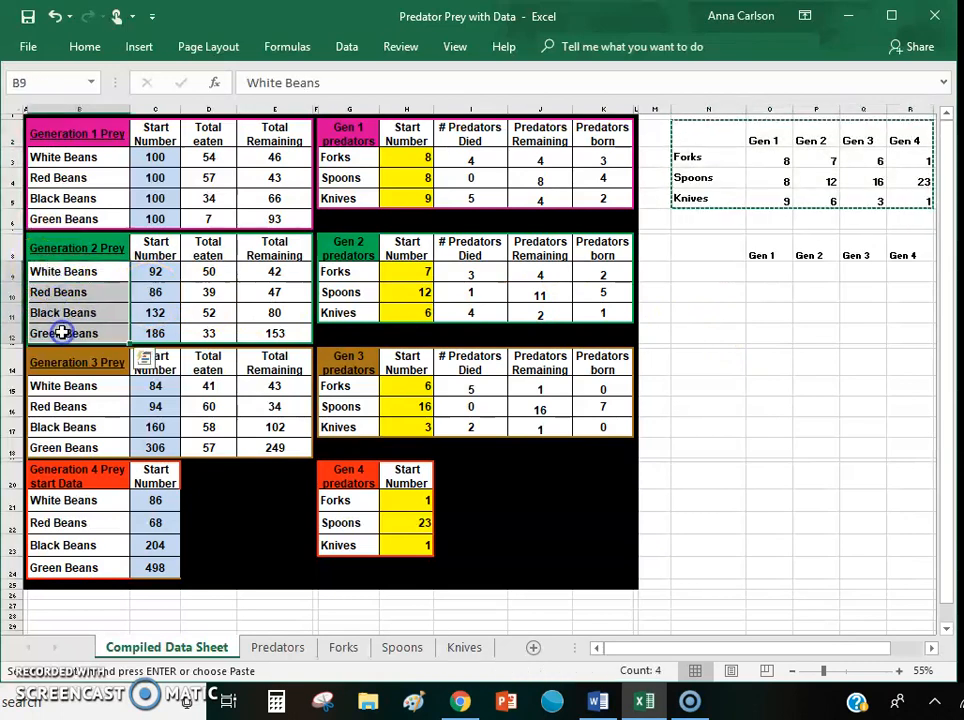
{"action": "key", "text": "ctrl+c"}
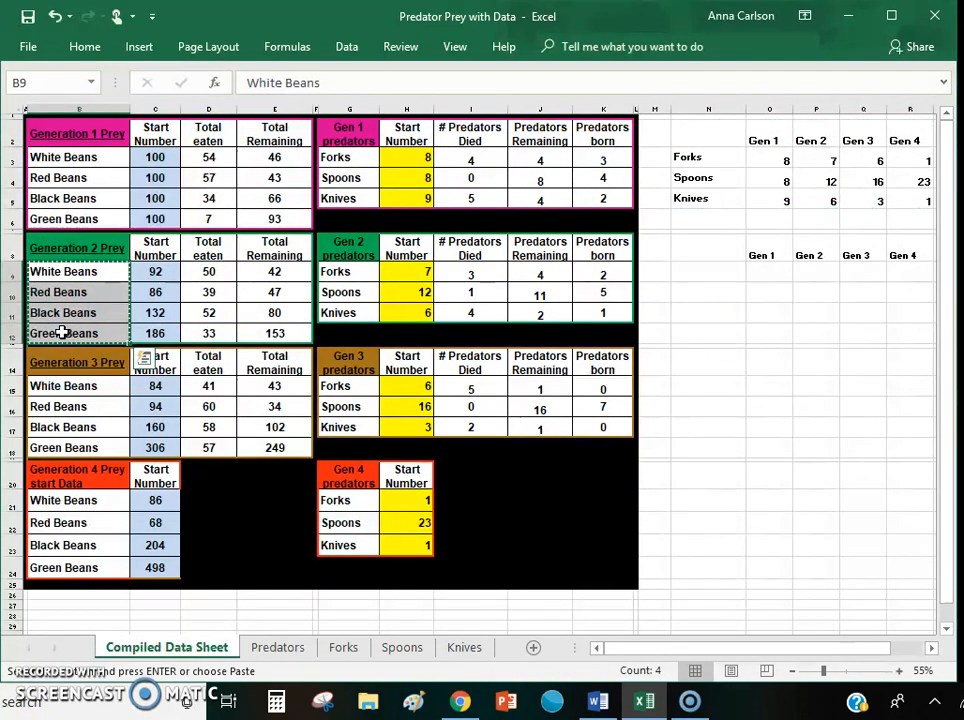
{"action": "left_click", "coordinate": [701, 270]}
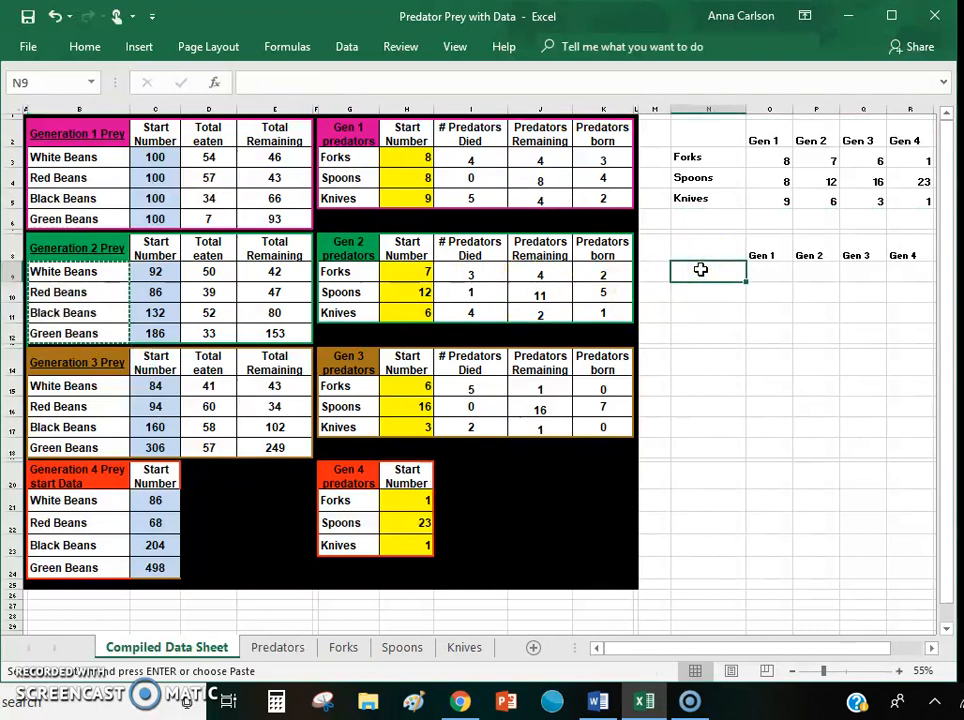
{"action": "right_click", "coordinate": [701, 270]}
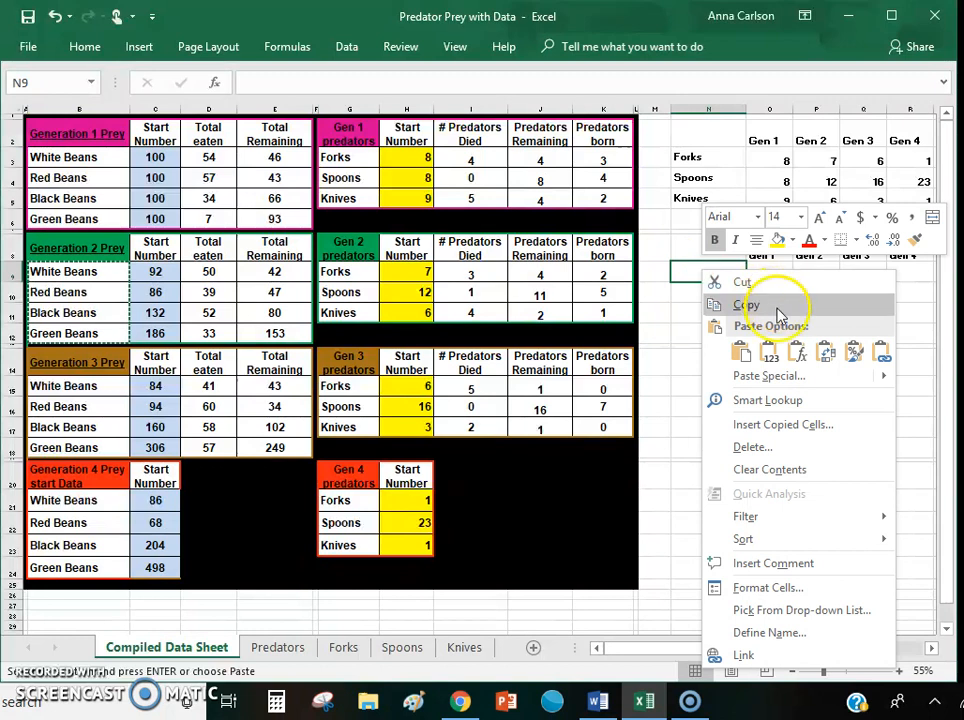
{"action": "left_click", "coordinate": [771, 352]}
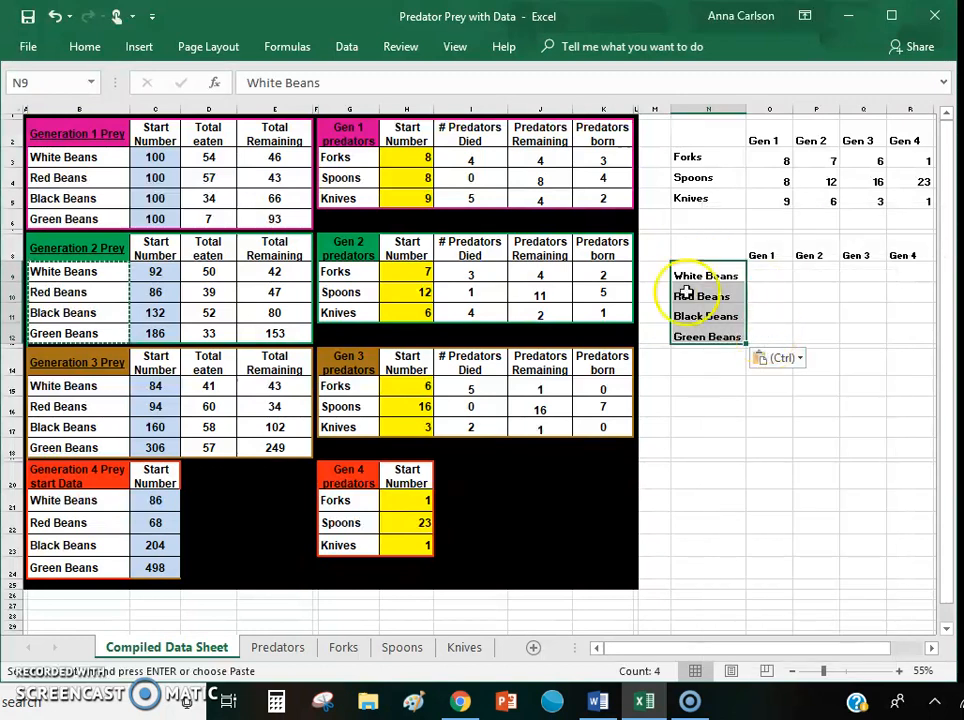
Copy the Generation 1 prey start numbers and paste them as values under the Gen 1 heading beside the bean names, starting at O9
{"action": "left_click", "coordinate": [157, 160]}
{"action": "left_click_drag", "start_coordinate": [157, 160], "coordinate": [157, 194]}
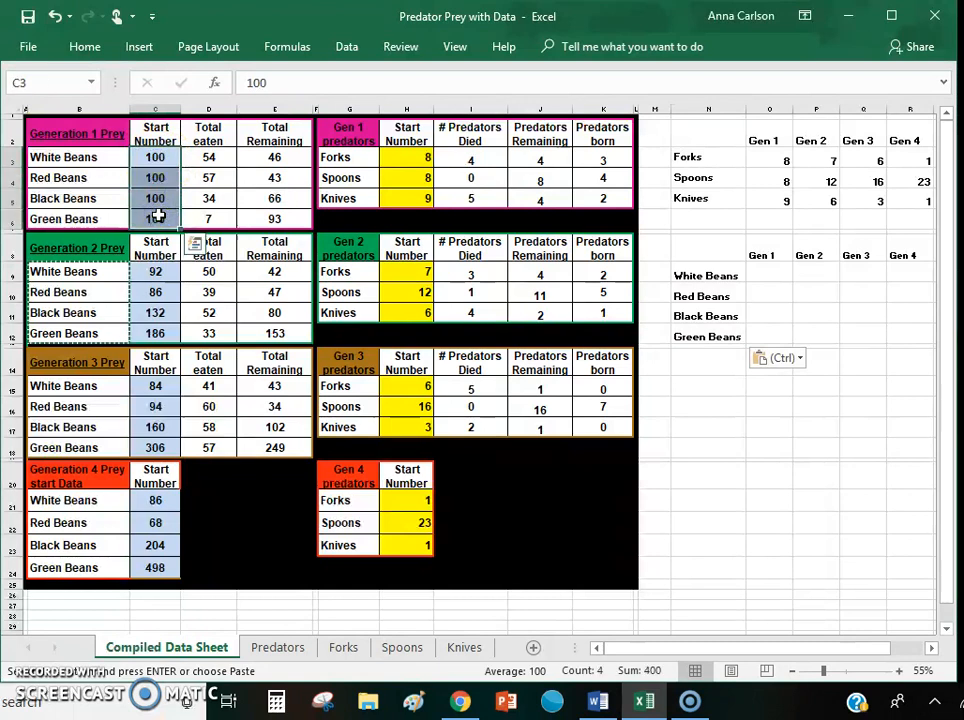
{"action": "right_click", "coordinate": [158, 216]}
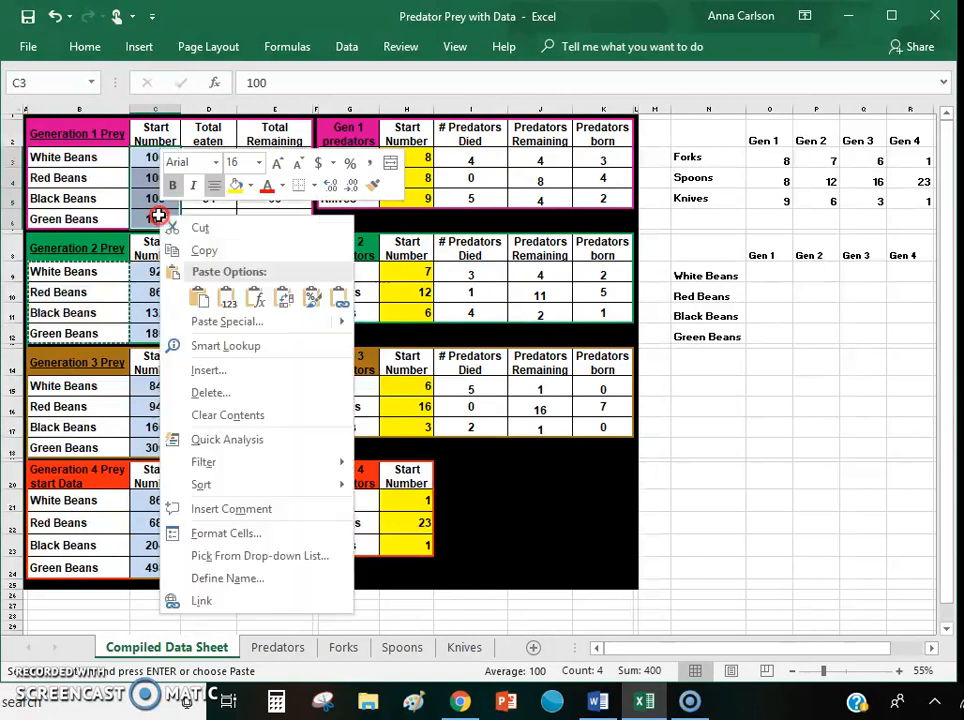
{"action": "left_click", "coordinate": [190, 250]}
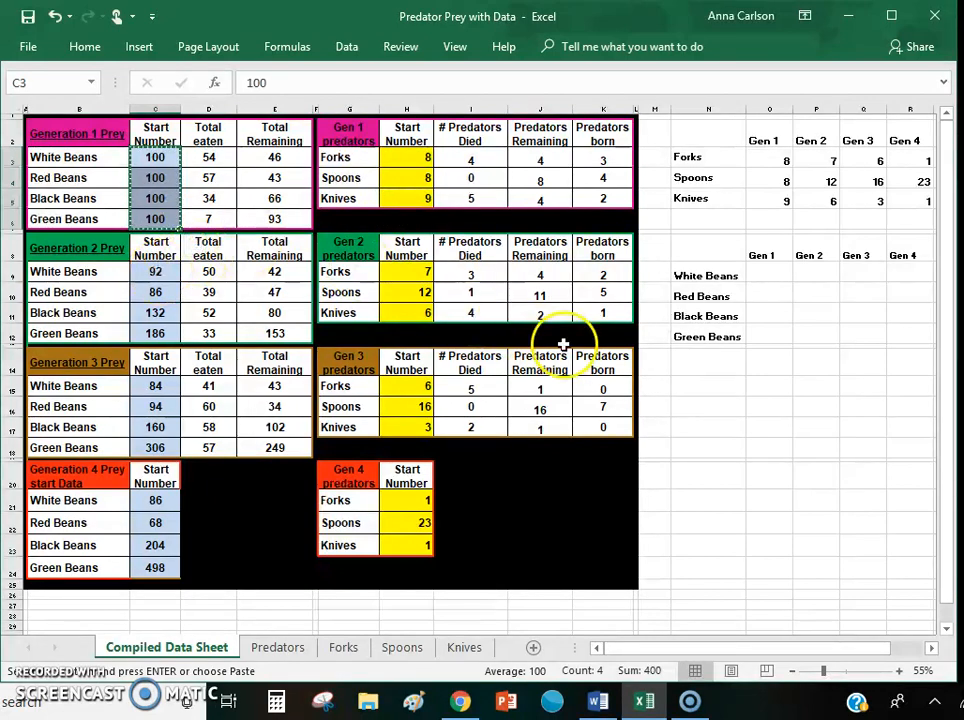
{"action": "right_click", "coordinate": [768, 272]}
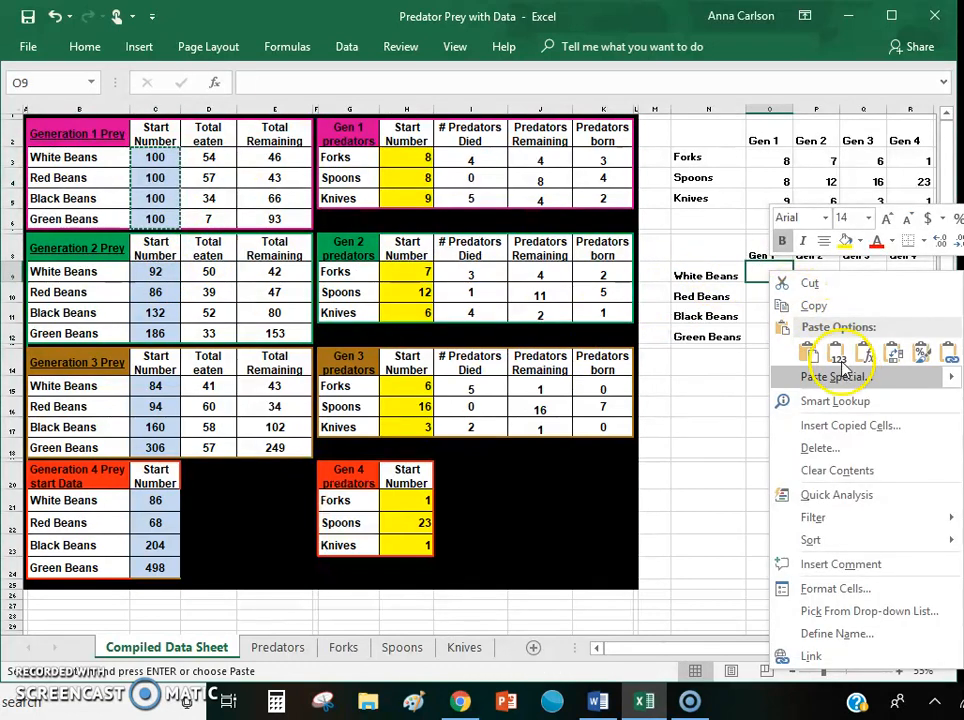
{"action": "left_click", "coordinate": [839, 362]}
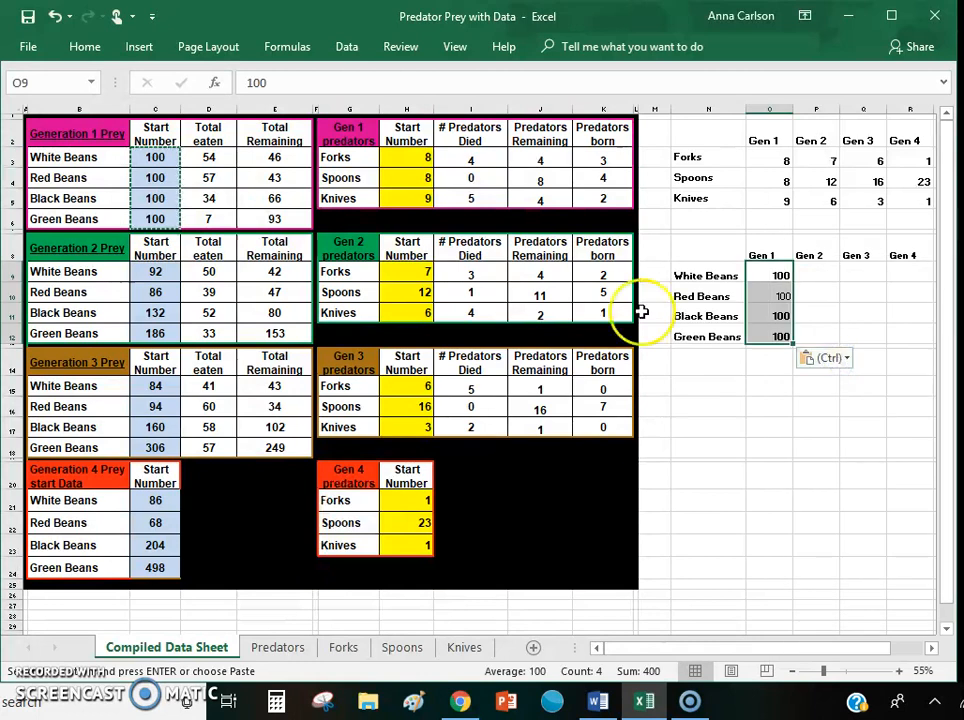
Copy the Generation 2 prey start numbers and paste them as values under the Gen 2 heading of the bean table, starting at P9
{"action": "left_click", "coordinate": [163, 278]}
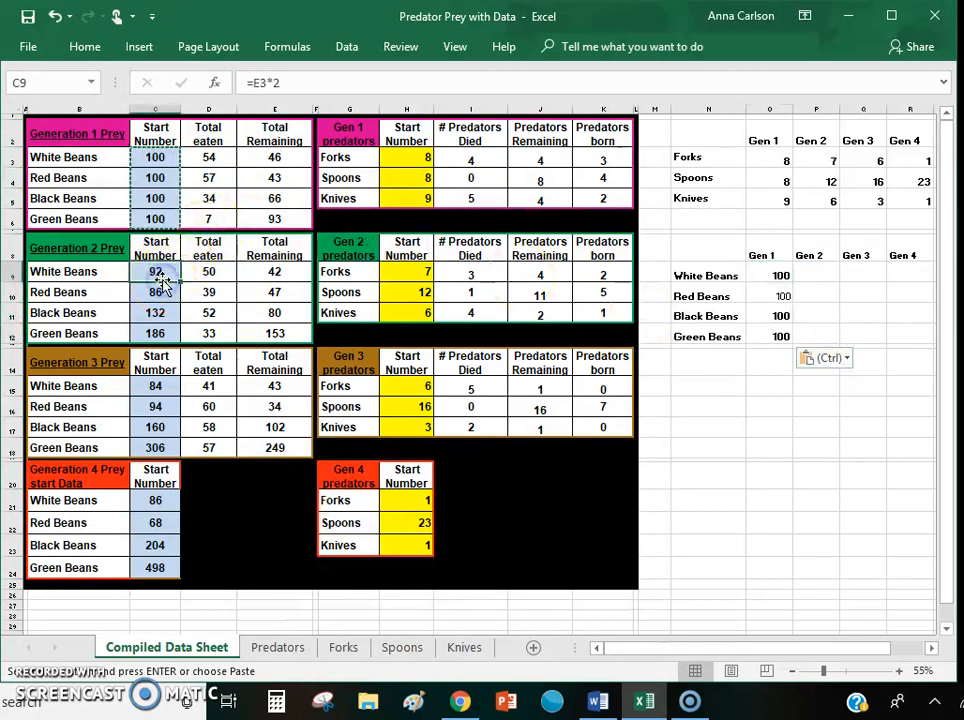
{"action": "left_click_drag", "start_coordinate": [160, 271], "coordinate": [162, 335]}
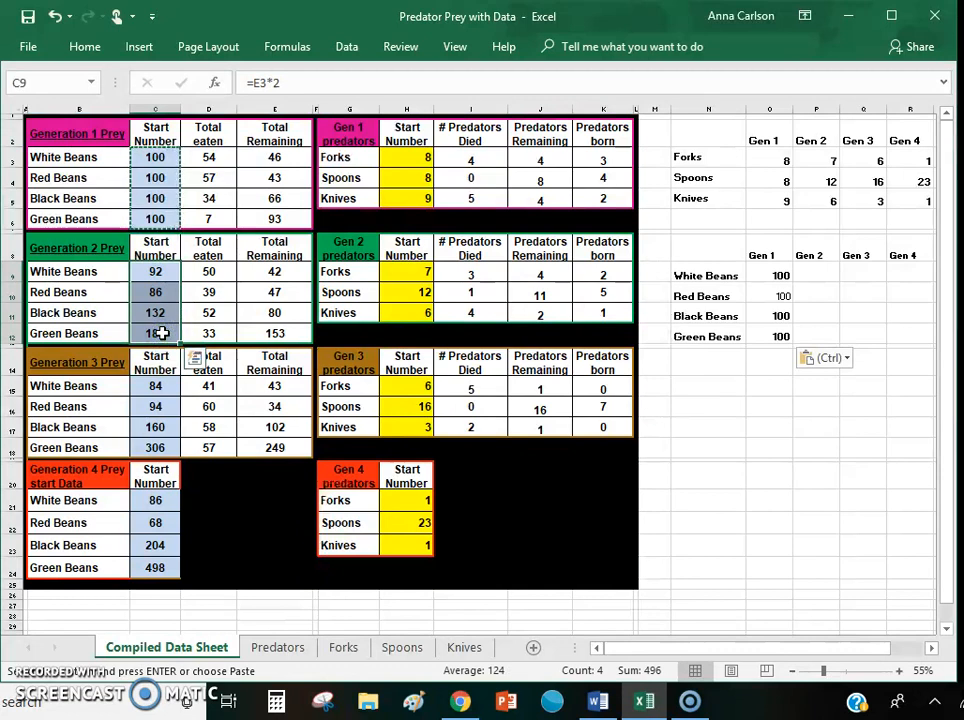
{"action": "key", "text": "ctrl+c"}
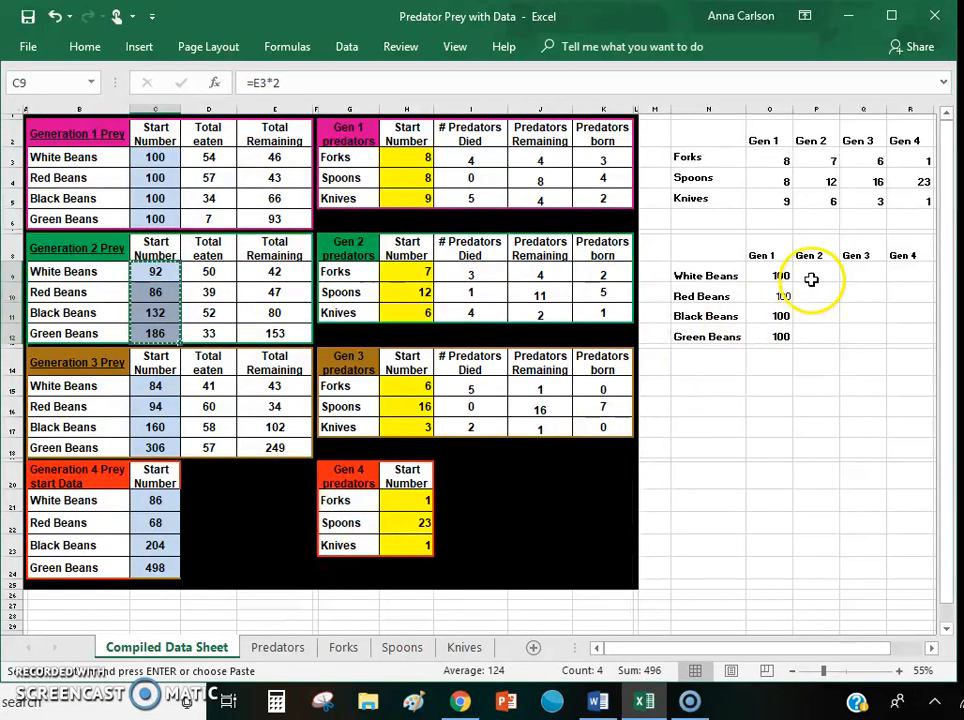
{"action": "left_click", "coordinate": [810, 276]}
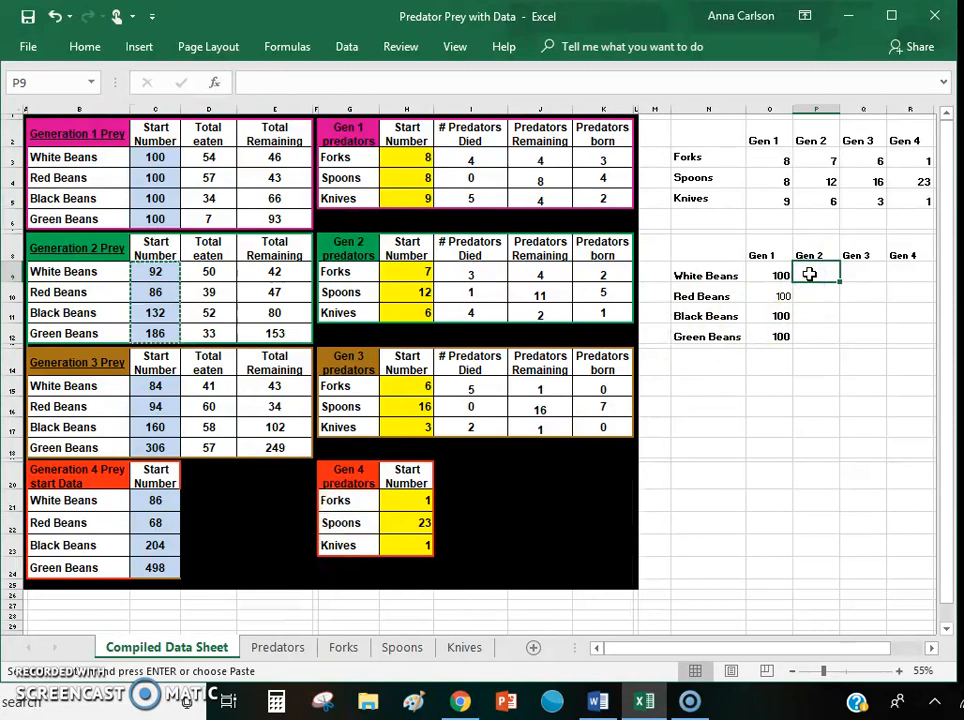
{"action": "right_click", "coordinate": [810, 274]}
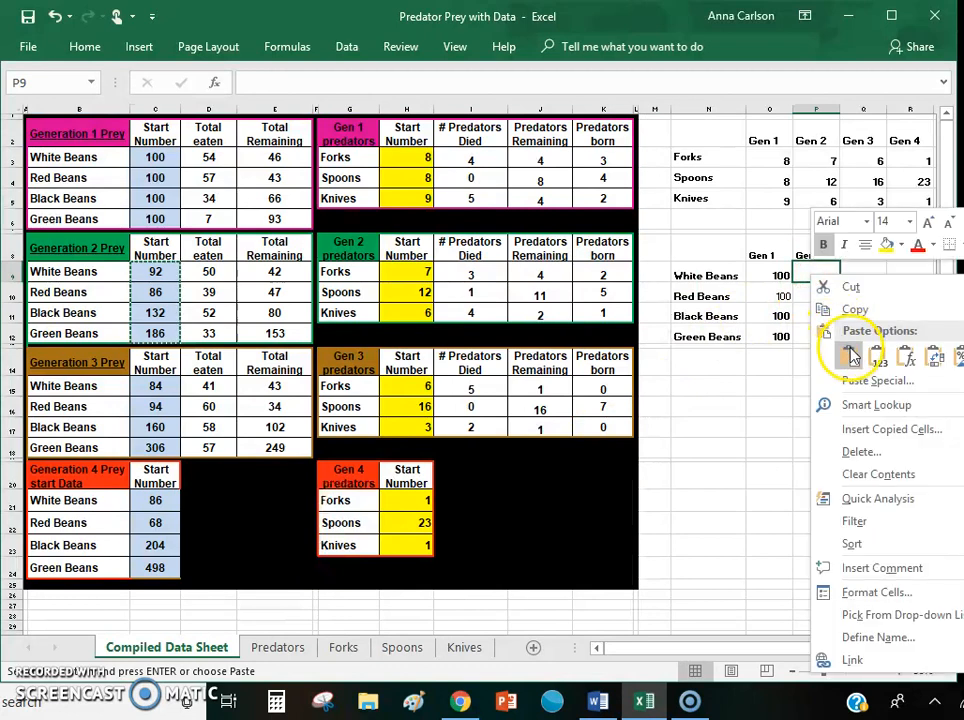
{"action": "left_click", "coordinate": [833, 296]}
{"action": "left_click", "coordinate": [879, 367]}
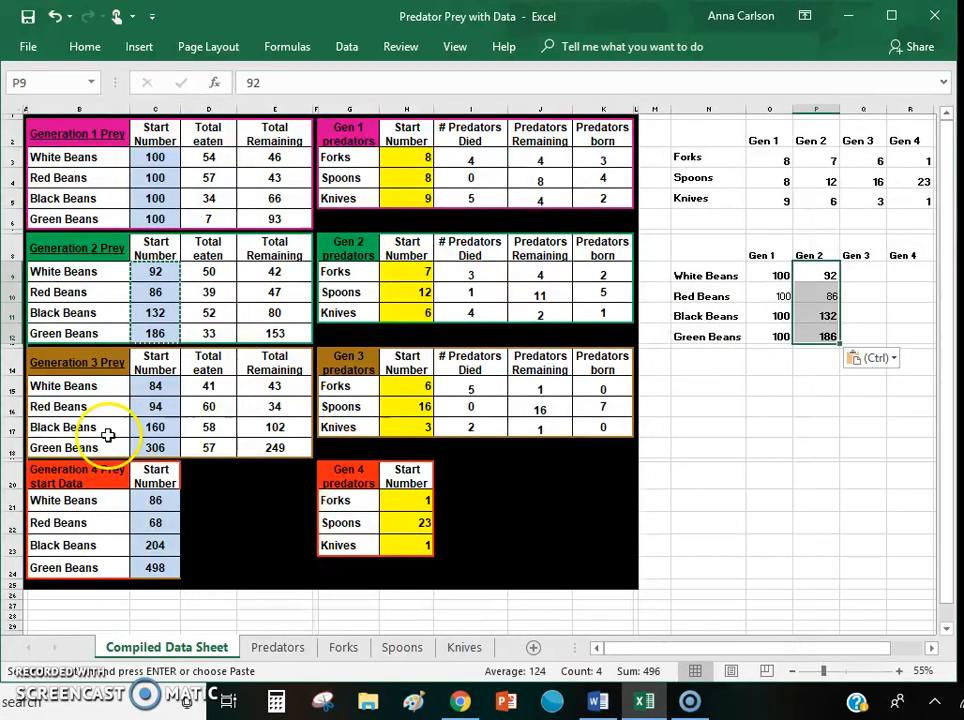
{"action": "left_click", "coordinate": [144, 390]}
{"action": "left_click_drag", "start_coordinate": [144, 394], "coordinate": [150, 450]}
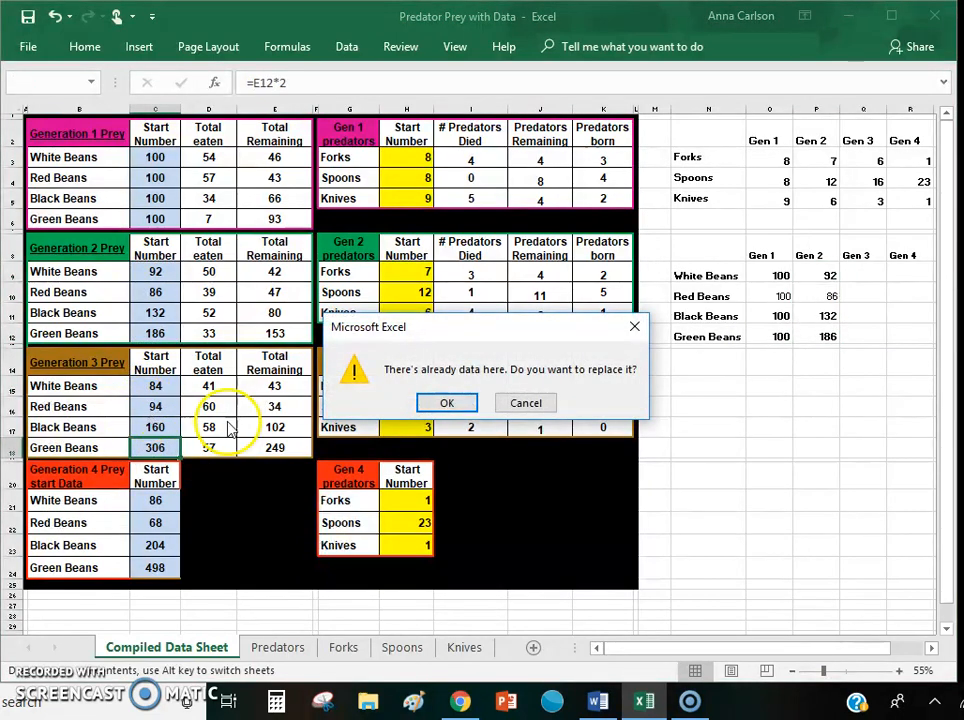
{"action": "left_click", "coordinate": [542, 405]}
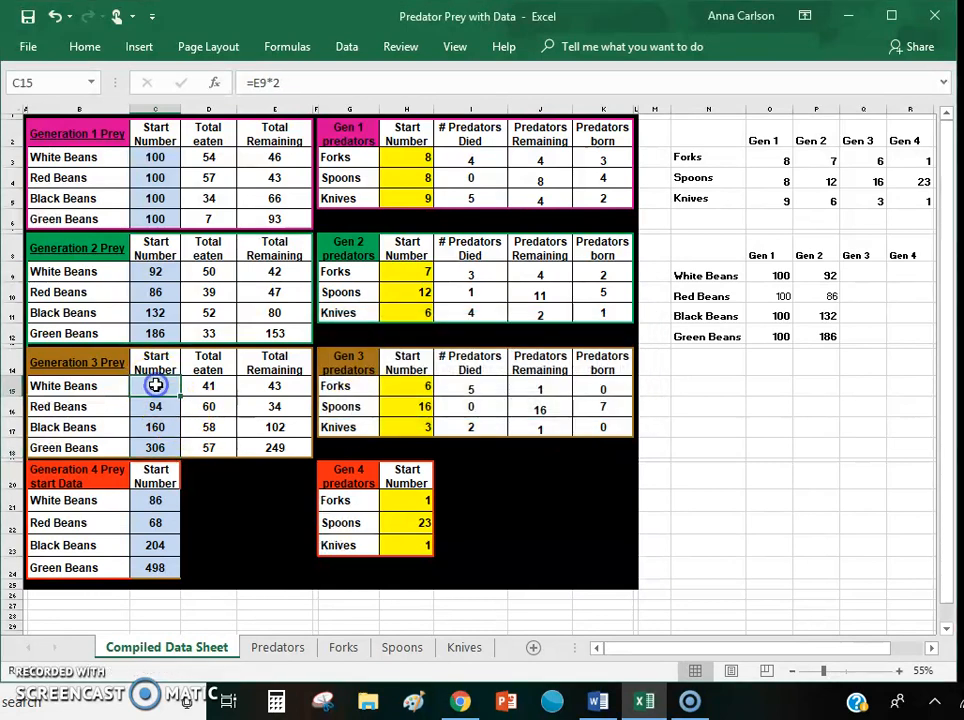
Copy the Generation 3 prey start numbers and paste them as values under the Gen 3 heading of the bean table, starting at Q9
{"action": "left_click_drag", "start_coordinate": [156, 390], "coordinate": [156, 444]}
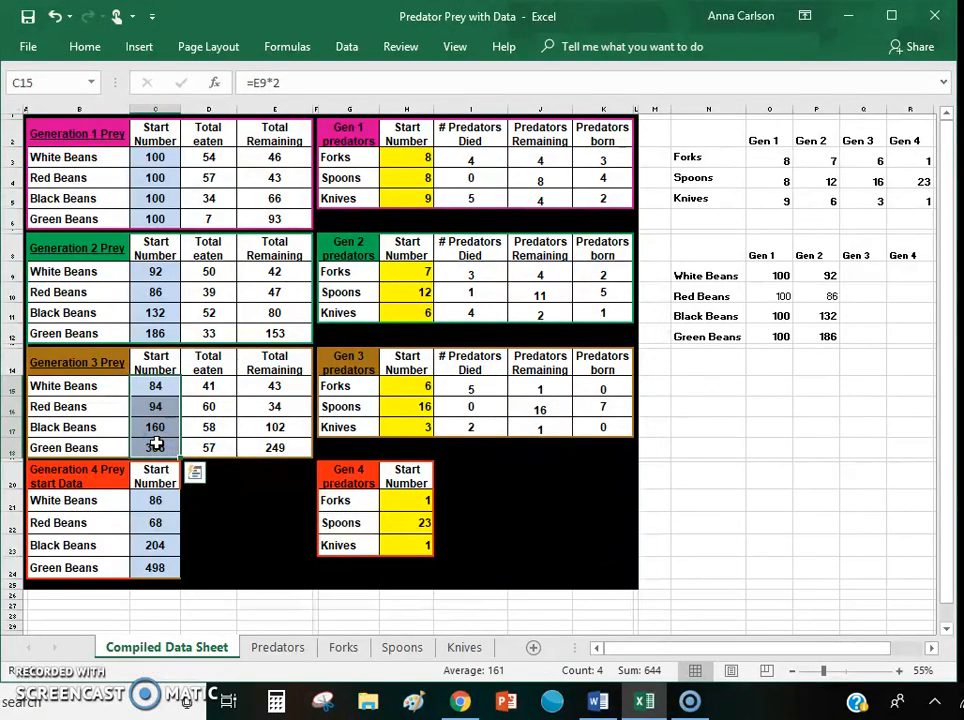
{"action": "key", "text": "ctrl+c"}
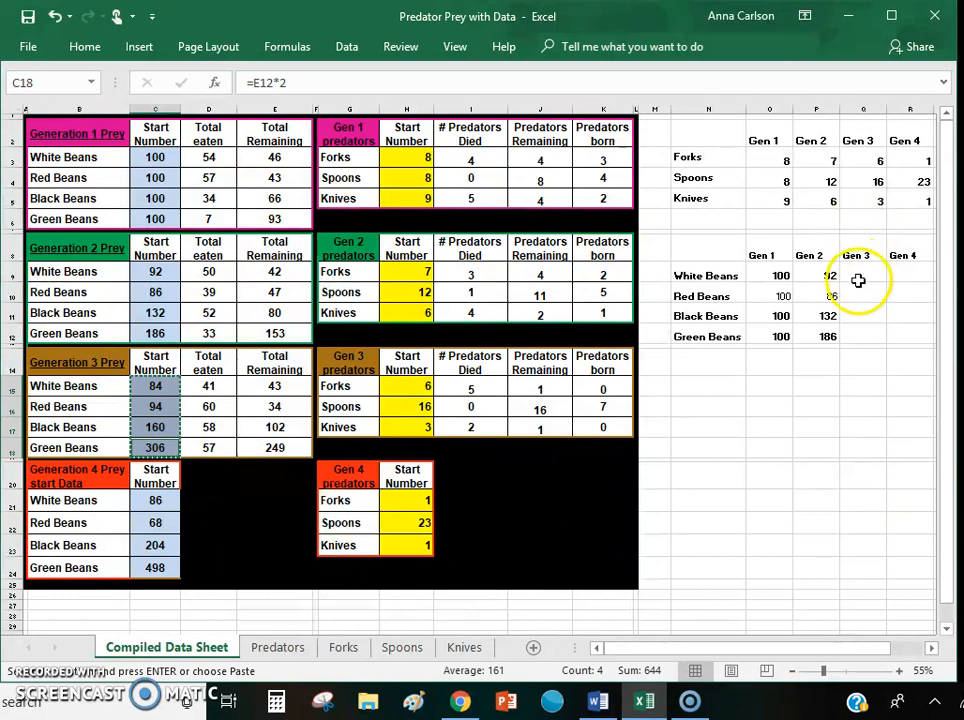
{"action": "right_click", "coordinate": [858, 275]}
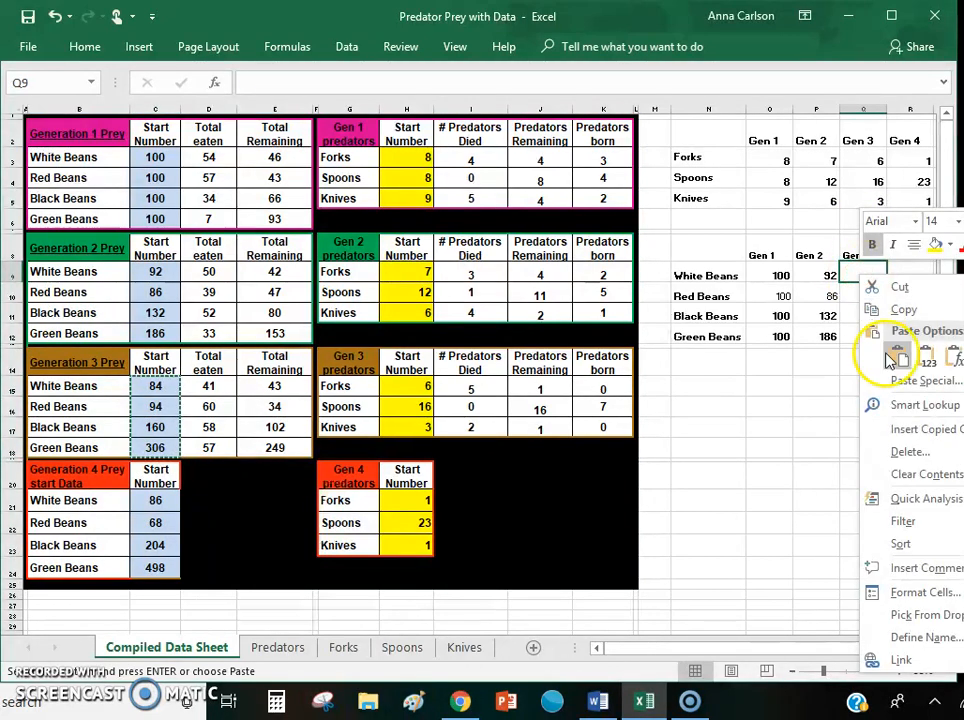
{"action": "left_click", "coordinate": [925, 354]}
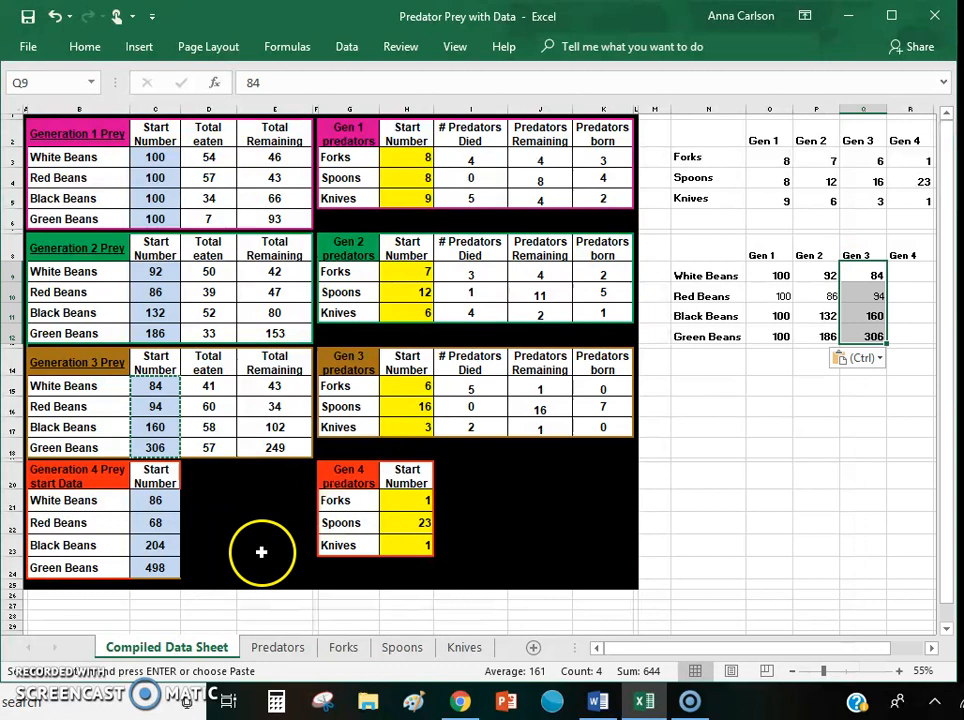
Copy the Generation 4 prey start numbers and paste them as values under the Gen 4 heading of the bean table, starting at R9
{"action": "left_click", "coordinate": [158, 506]}
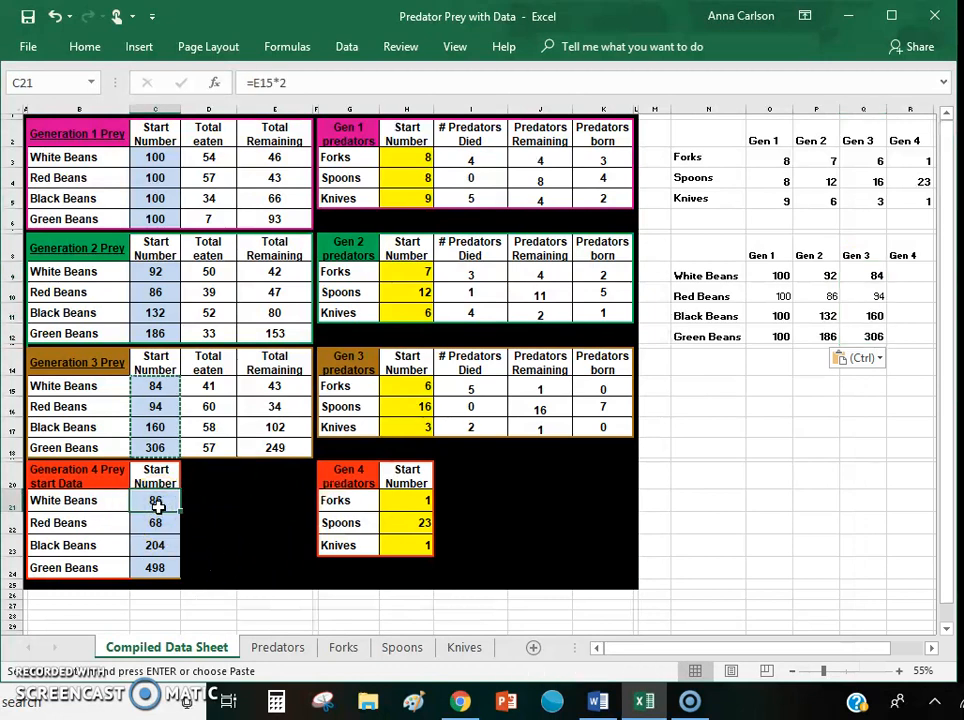
{"action": "left_click_drag", "start_coordinate": [158, 506], "coordinate": [156, 566]}
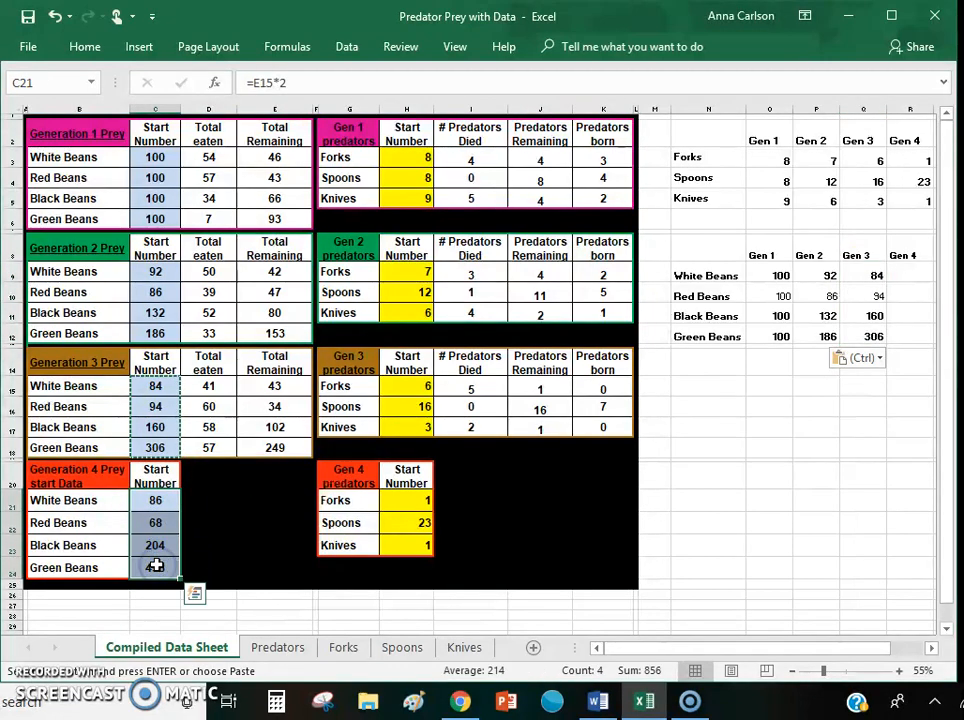
{"action": "key", "text": "ctrl+c"}
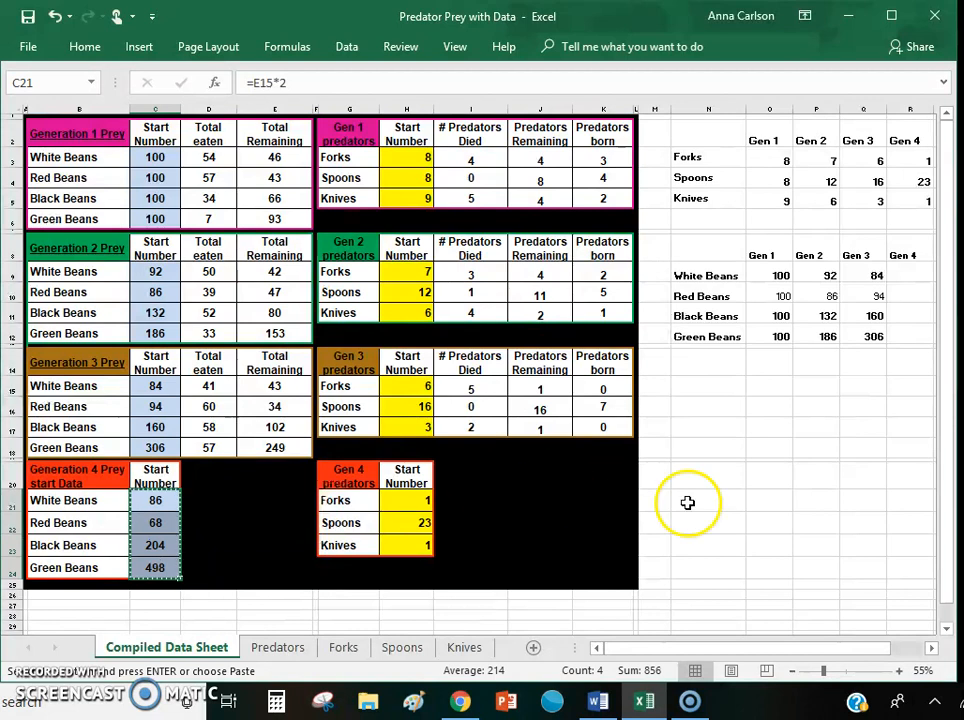
{"action": "left_click", "coordinate": [900, 278]}
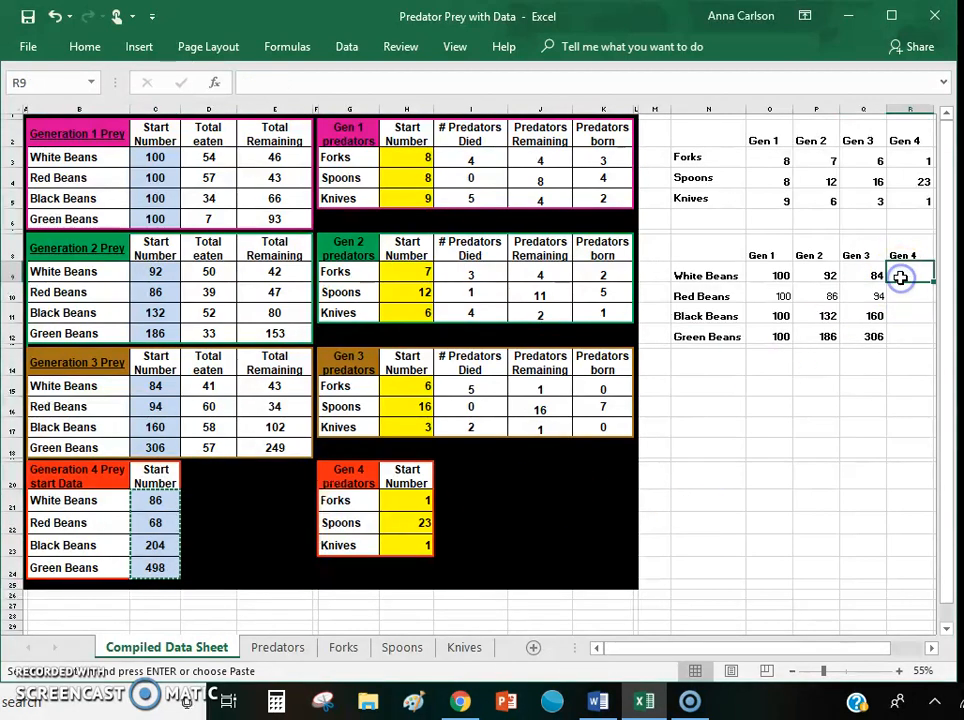
{"action": "right_click", "coordinate": [901, 278]}
{"action": "left_click", "coordinate": [941, 360]}
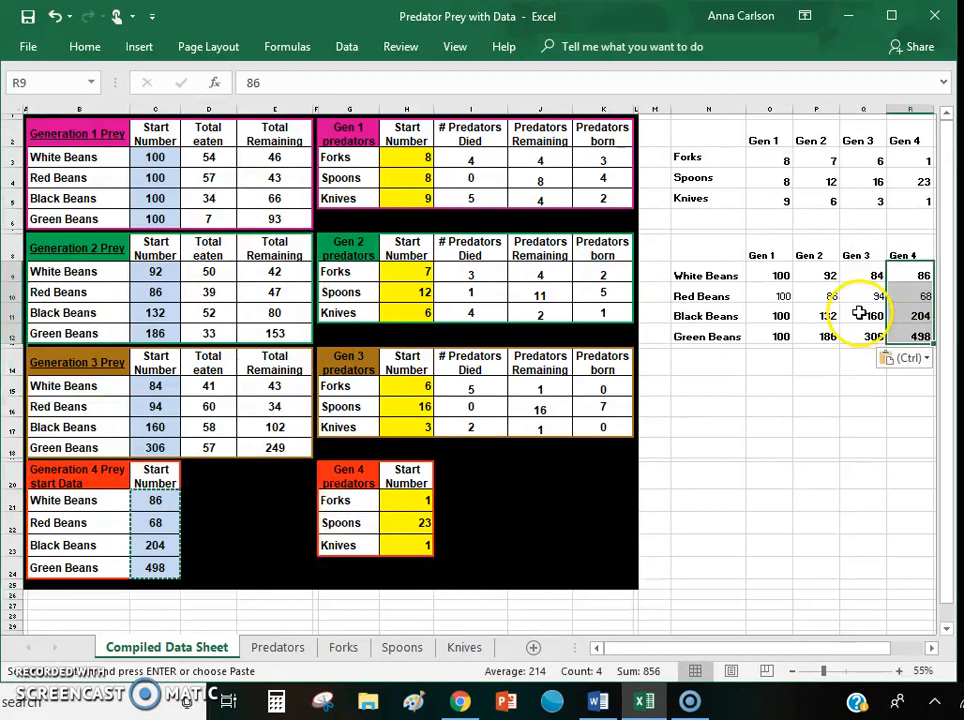
Copy the whole compiled prey table N8:R12, including the generation headings and bean names
{"action": "left_click", "coordinate": [771, 276]}
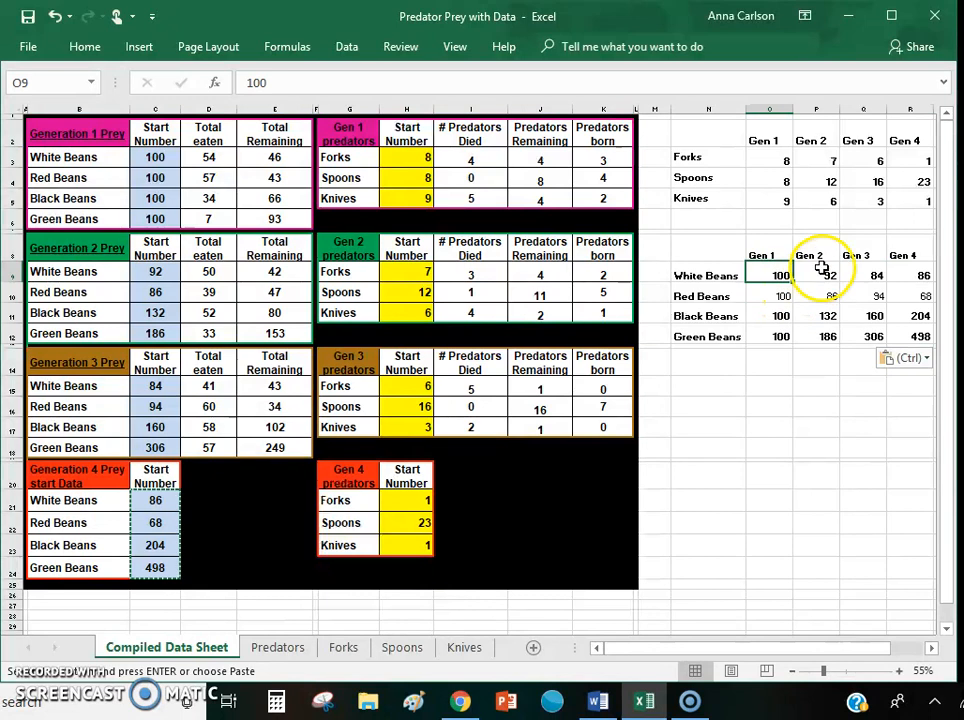
{"action": "left_click_drag", "start_coordinate": [681, 256], "coordinate": [903, 330]}
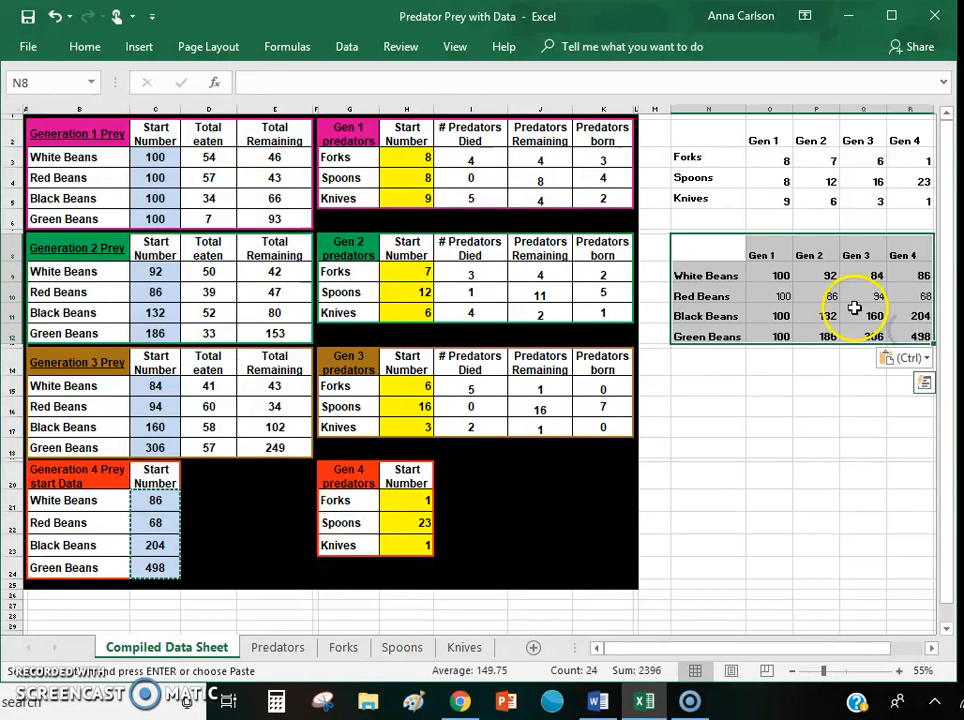
{"action": "right_click", "coordinate": [818, 298]}
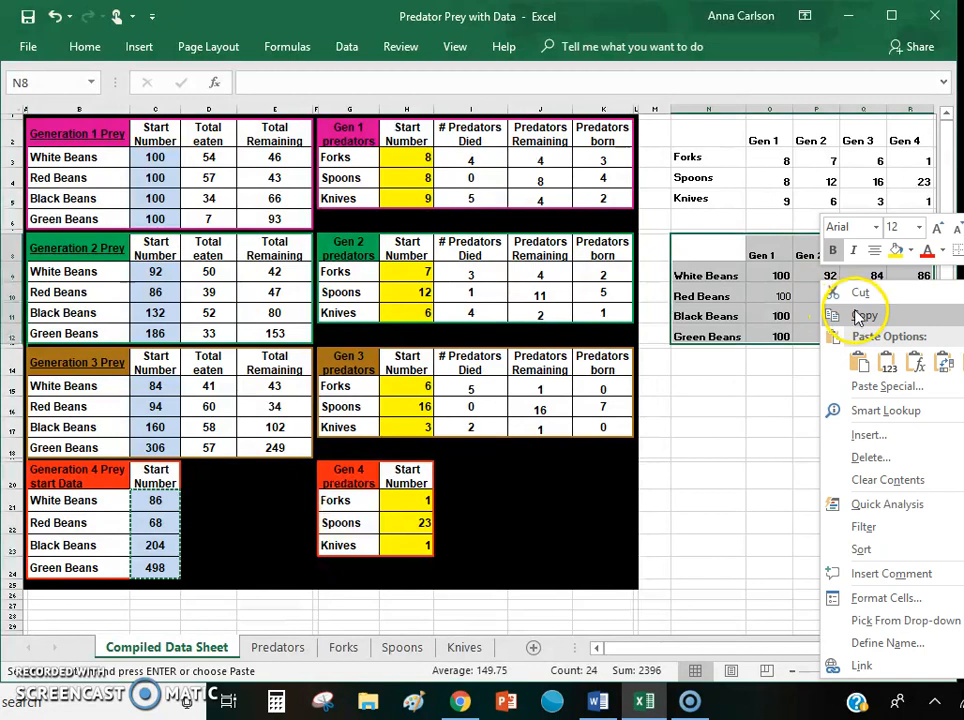
{"action": "left_click", "coordinate": [860, 316]}
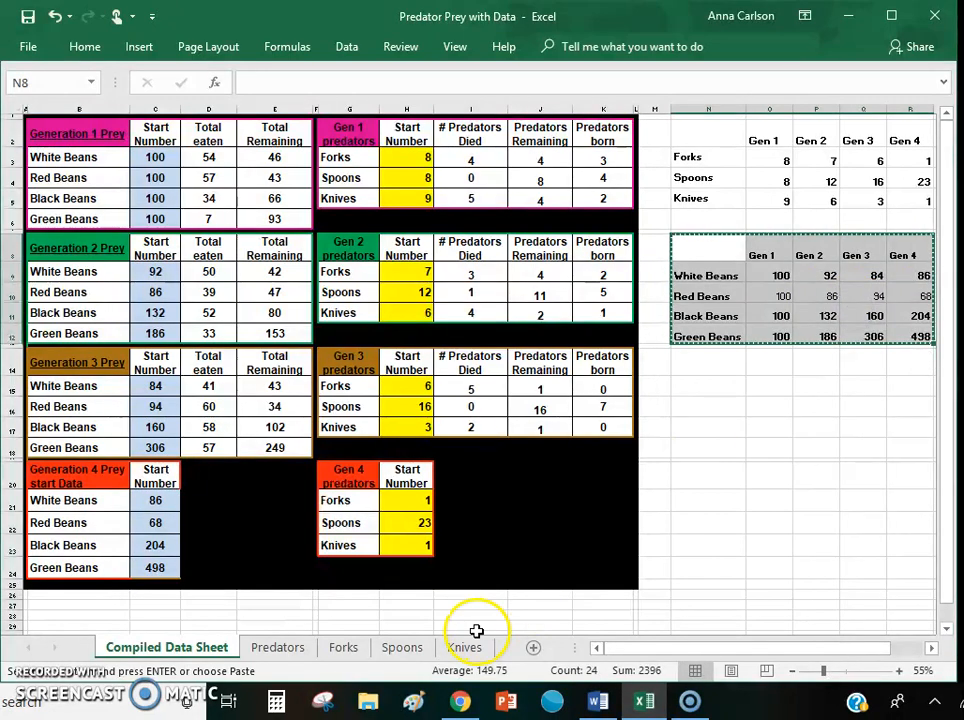
Add a new worksheet named Prey and paste the copied prey table into it as values, starting at A1
{"action": "left_click", "coordinate": [532, 650]}
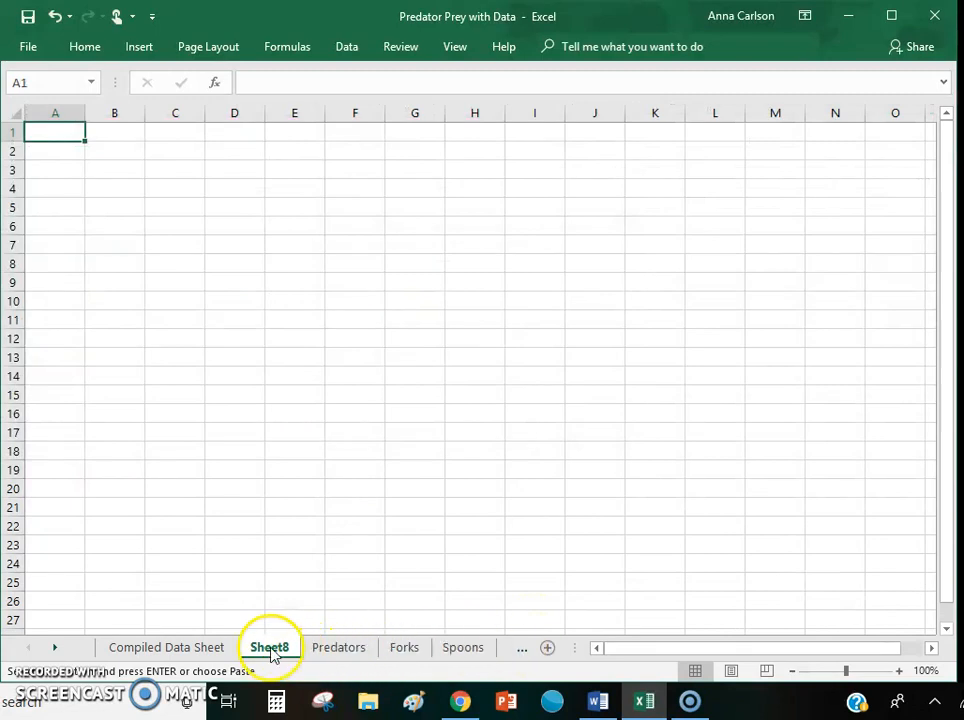
{"action": "double_click", "coordinate": [270, 648]}
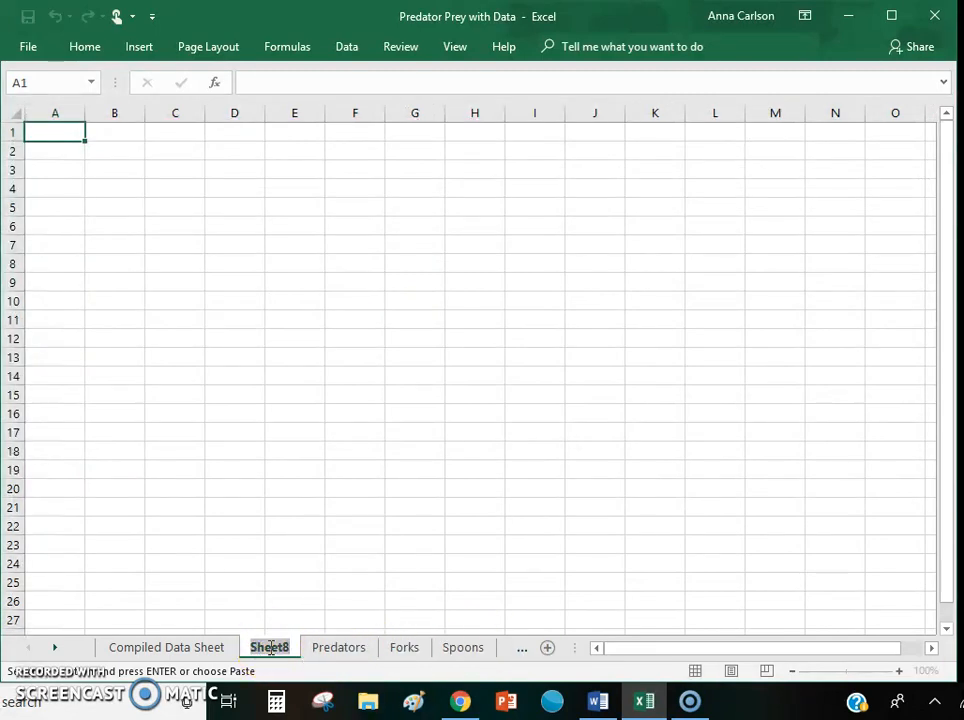
{"action": "type", "text": "Prey"}
{"action": "left_click", "coordinate": [57, 136]}
{"action": "right_click", "coordinate": [57, 135]}
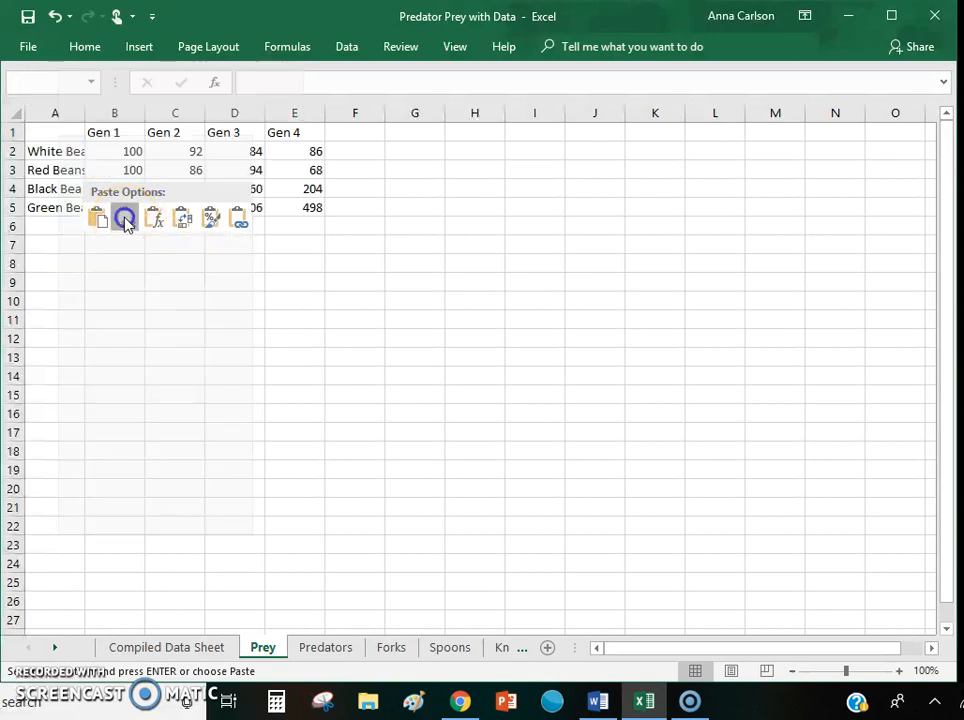
Paste the prey table as values at A1, graph it as a basic 2-D line chart, and enlarge the chart slightly
{"action": "left_click", "coordinate": [125, 219]}
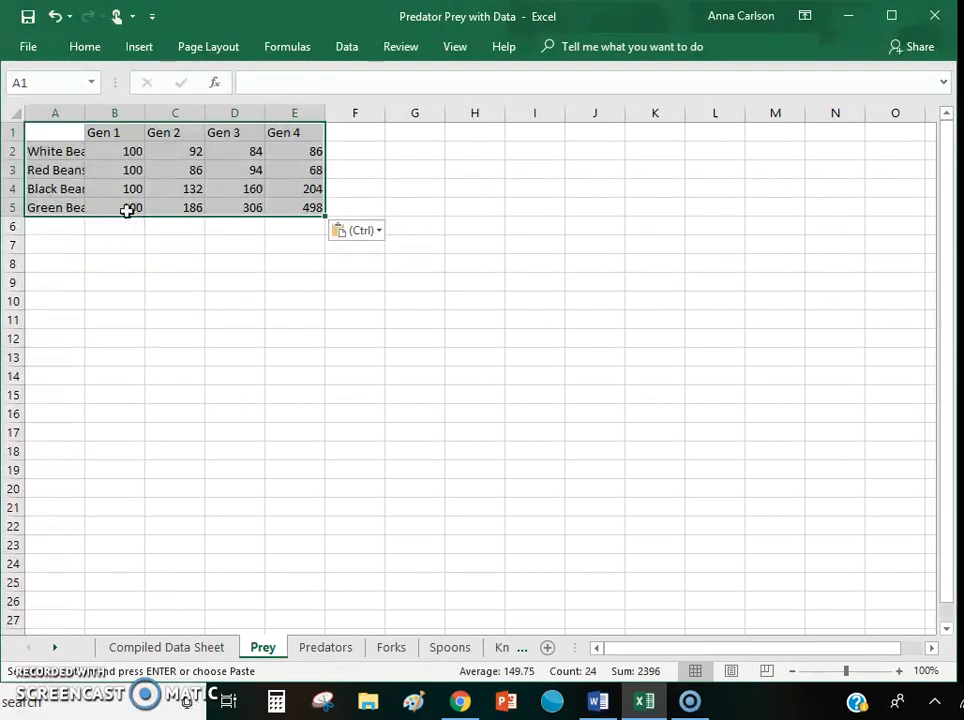
{"action": "left_click", "coordinate": [134, 47]}
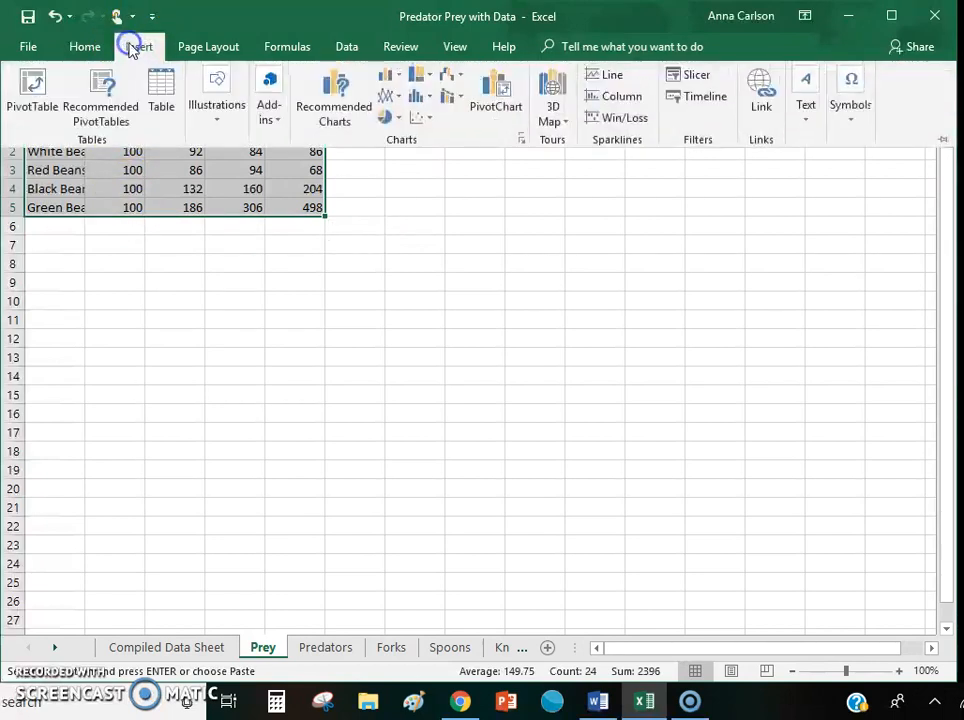
{"action": "left_click", "coordinate": [386, 103]}
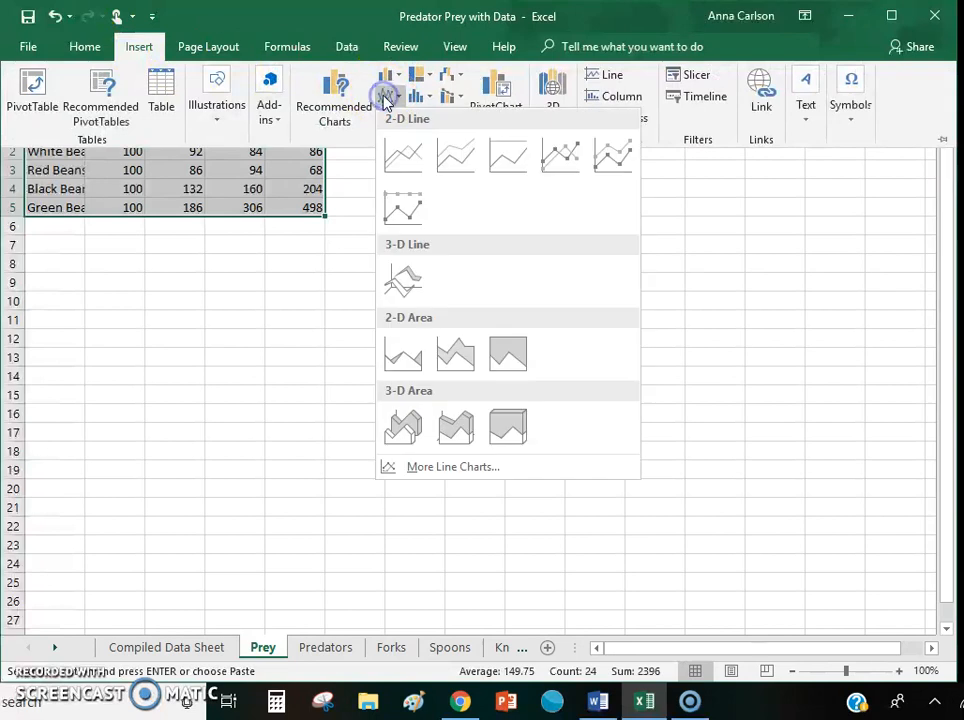
{"action": "left_click", "coordinate": [399, 163]}
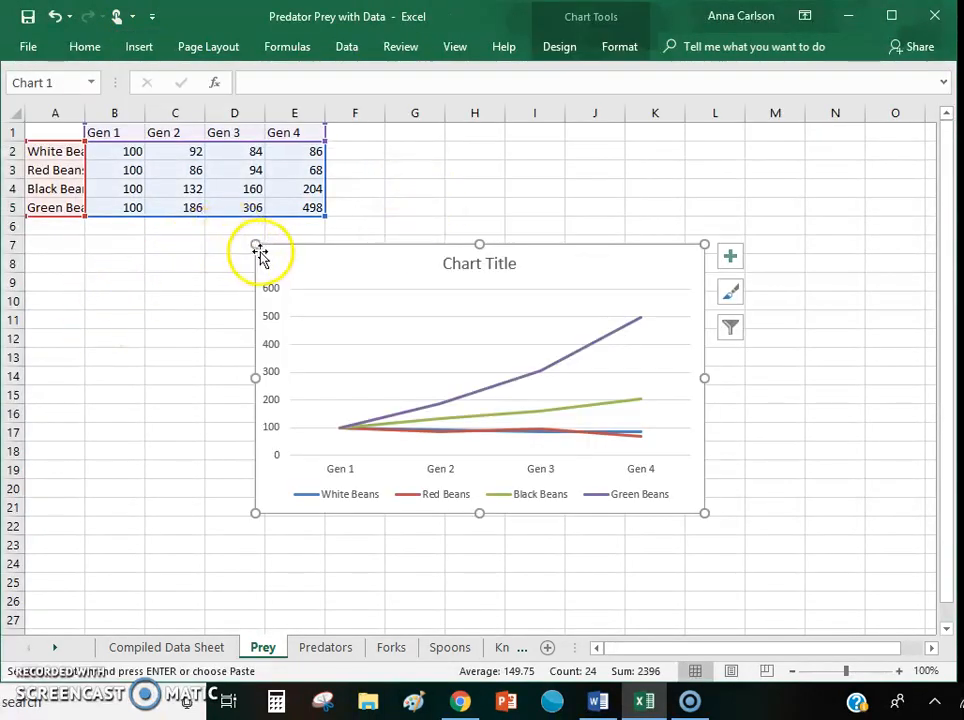
{"action": "left_click_drag", "start_coordinate": [254, 243], "coordinate": [236, 232]}
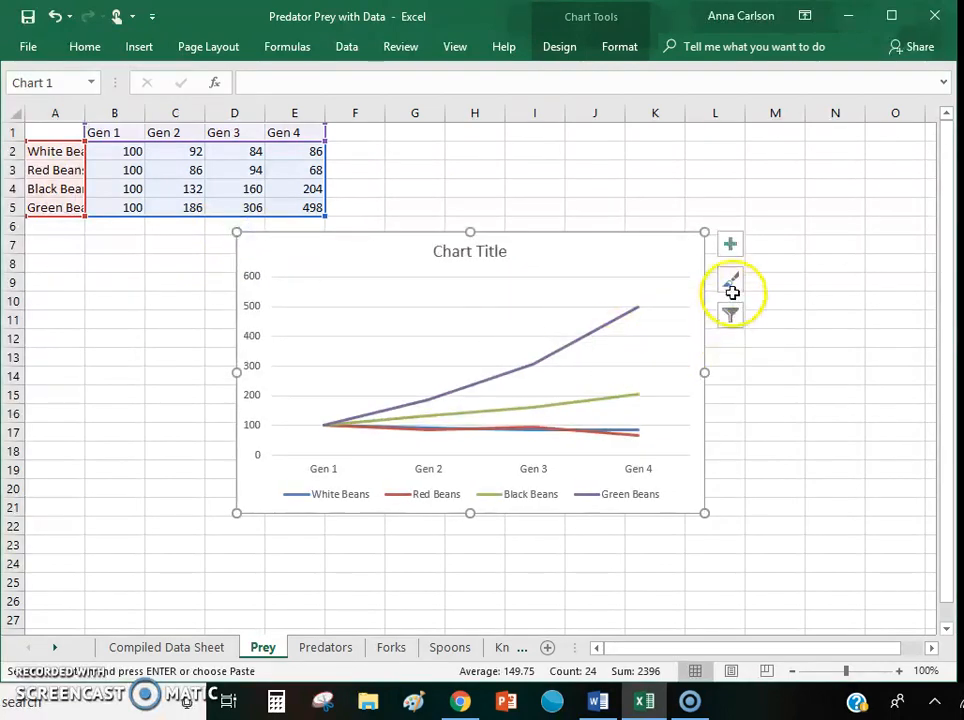
Add axis titles to the prey chart and make all of the chart's text black and bold
{"action": "left_click", "coordinate": [731, 247]}
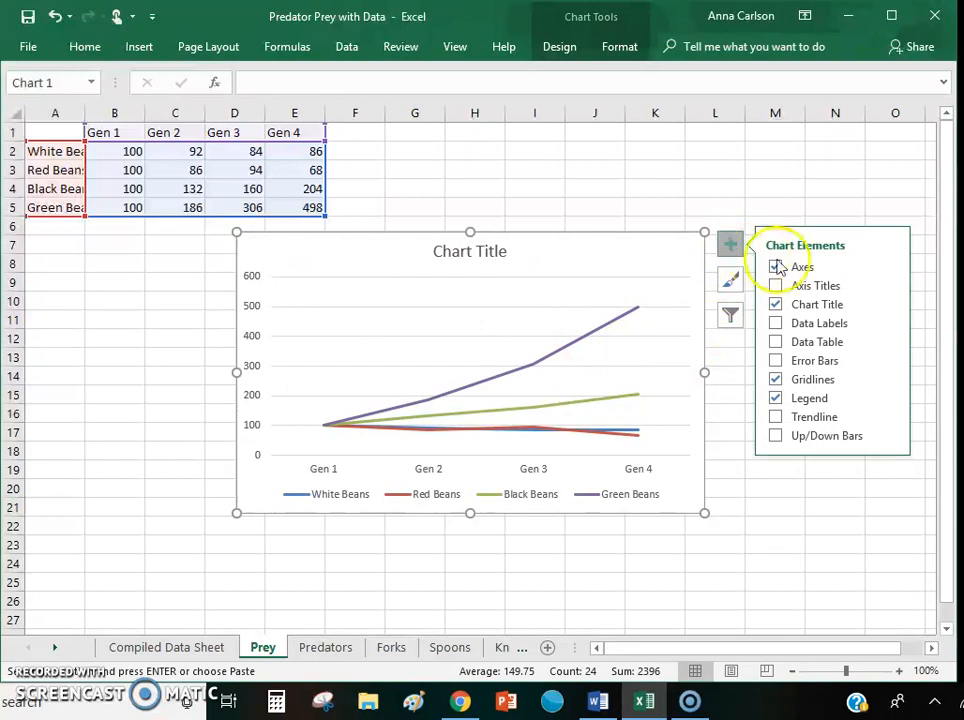
{"action": "left_click", "coordinate": [776, 287]}
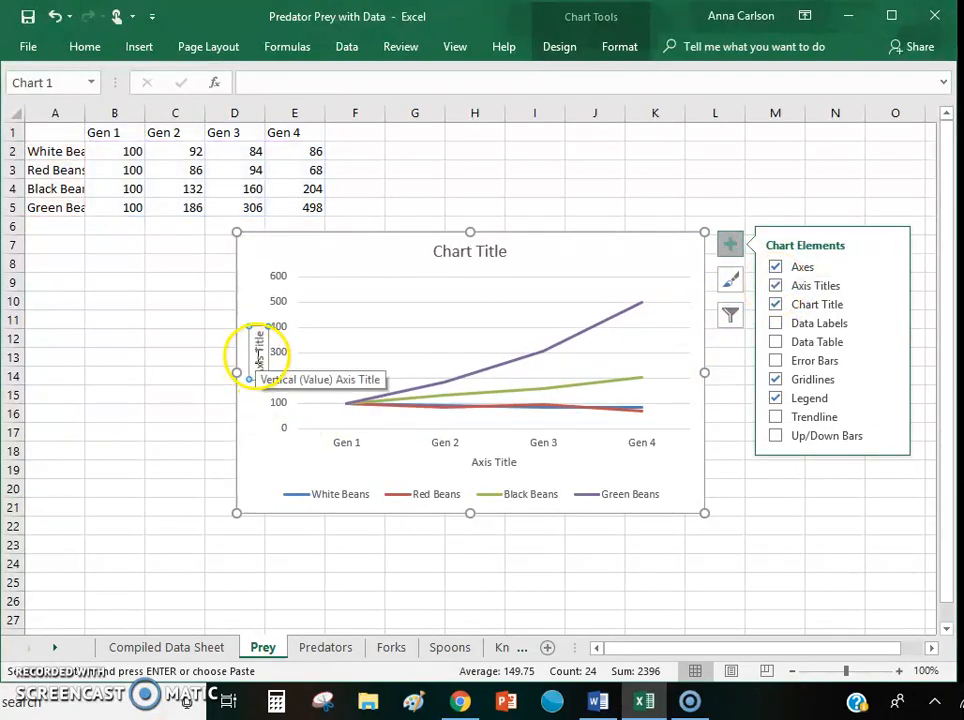
{"action": "left_click", "coordinate": [340, 235]}
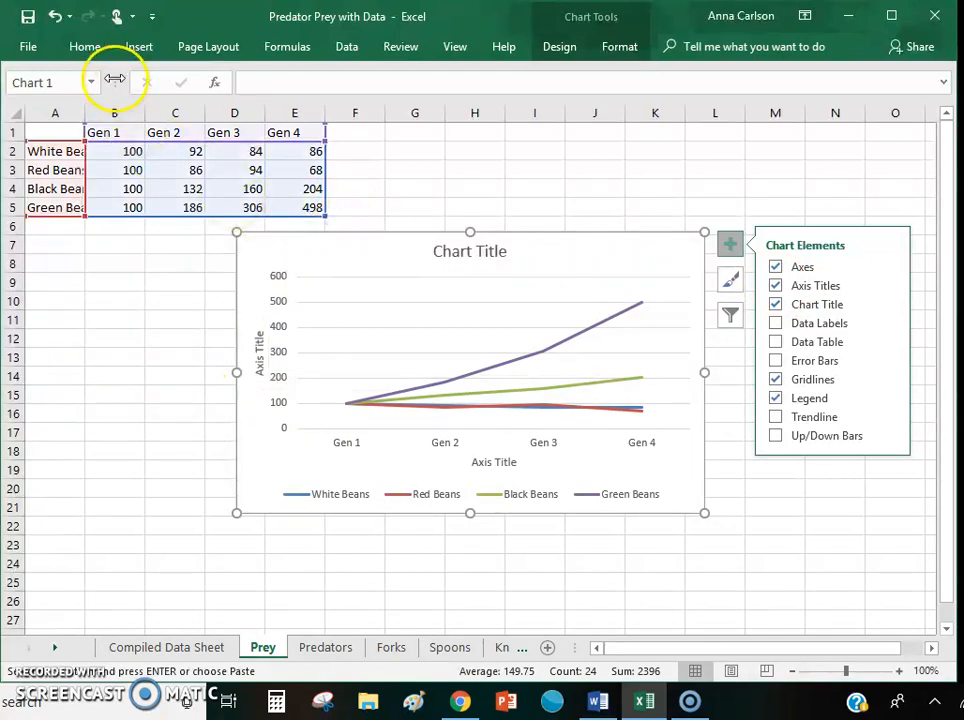
{"action": "left_click", "coordinate": [87, 50]}
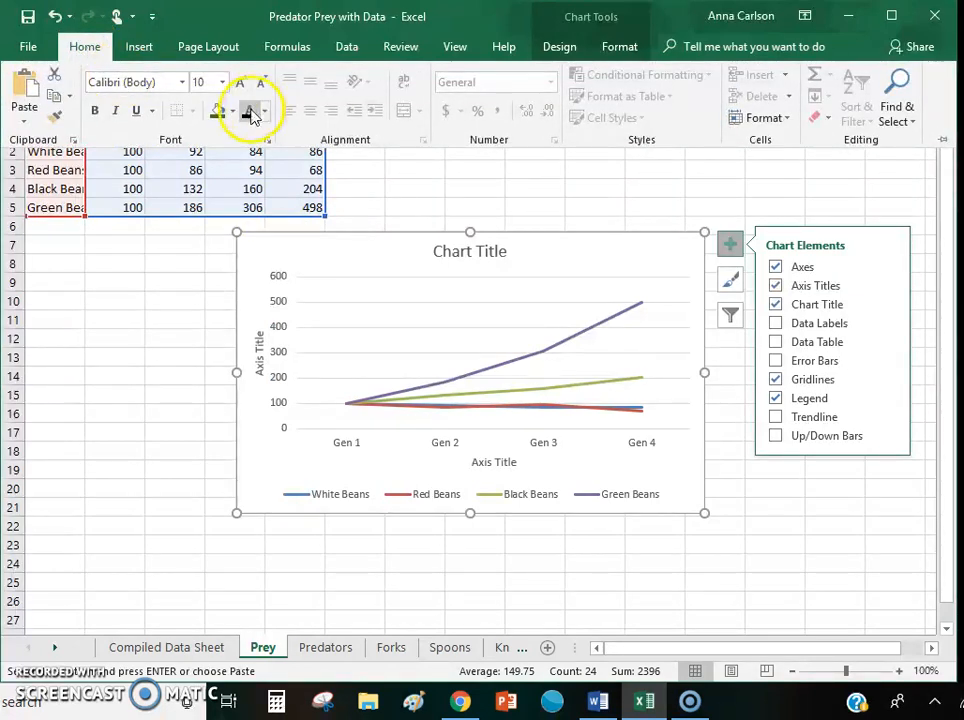
{"action": "left_click", "coordinate": [96, 112]}
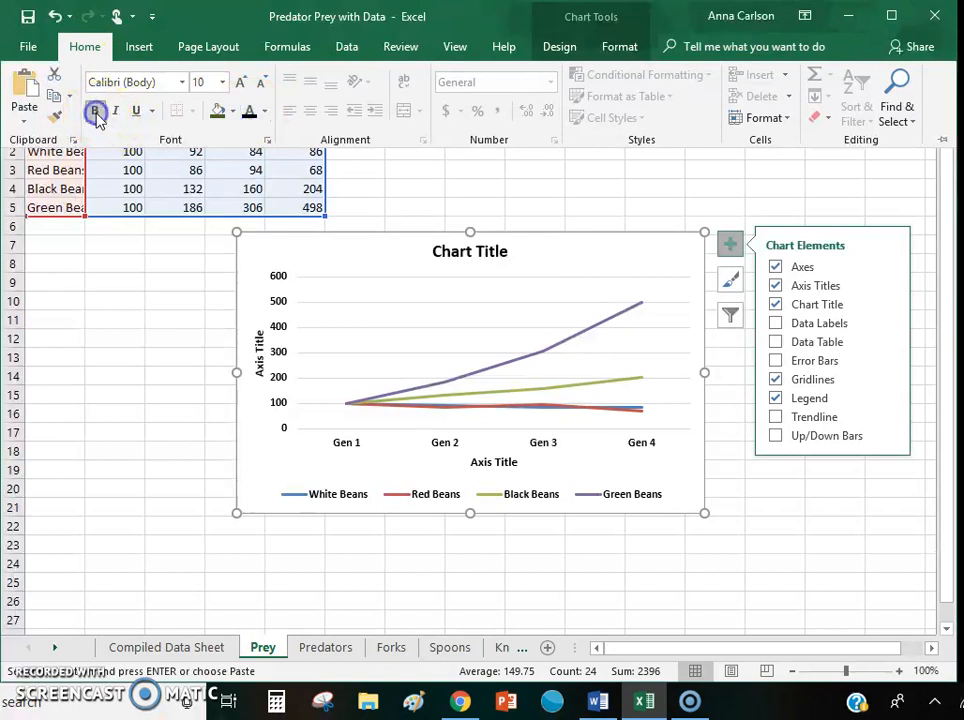
Change the prey chart's vertical axis title to "Number of Prey of Each Type"
{"action": "left_click", "coordinate": [262, 377]}
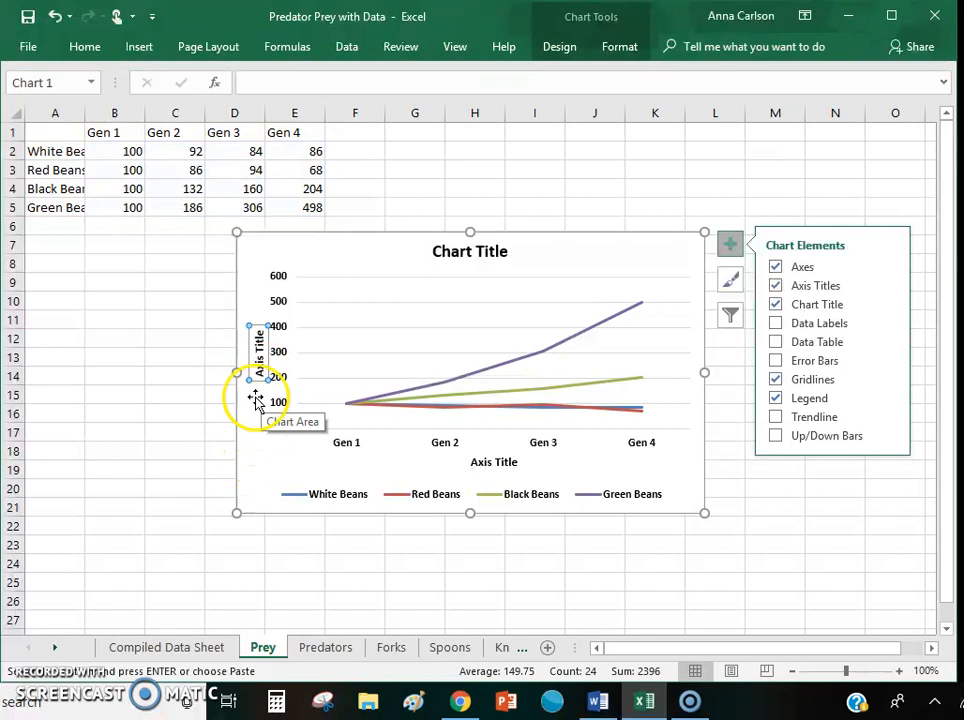
{"action": "left_click", "coordinate": [260, 377]}
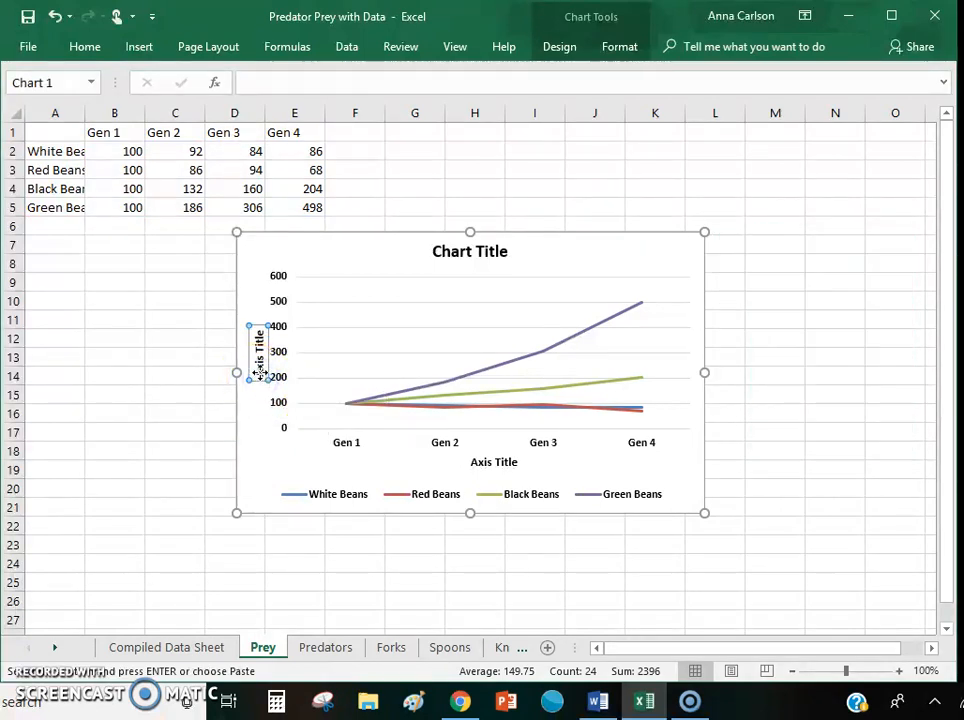
{"action": "double_click", "coordinate": [260, 376]}
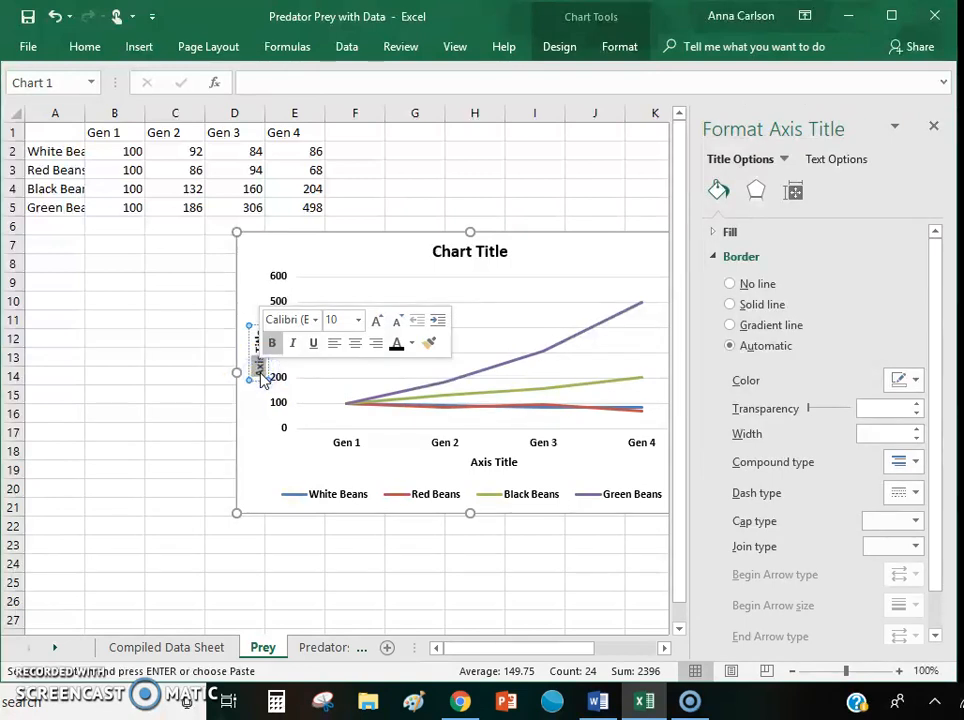
{"action": "key", "text": "Delete"}
{"action": "key", "text": "Delete"}
{"action": "key", "text": "Delete"}
{"action": "key", "text": "Delete"}
{"action": "key", "text": "Delete"}
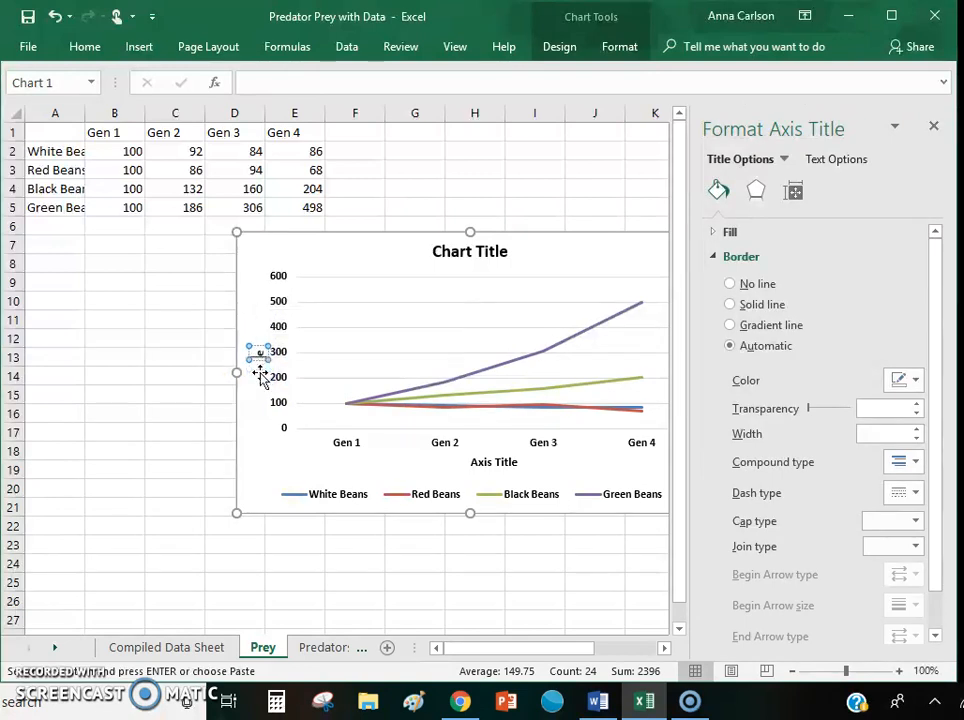
{"action": "type", "text": "N"}
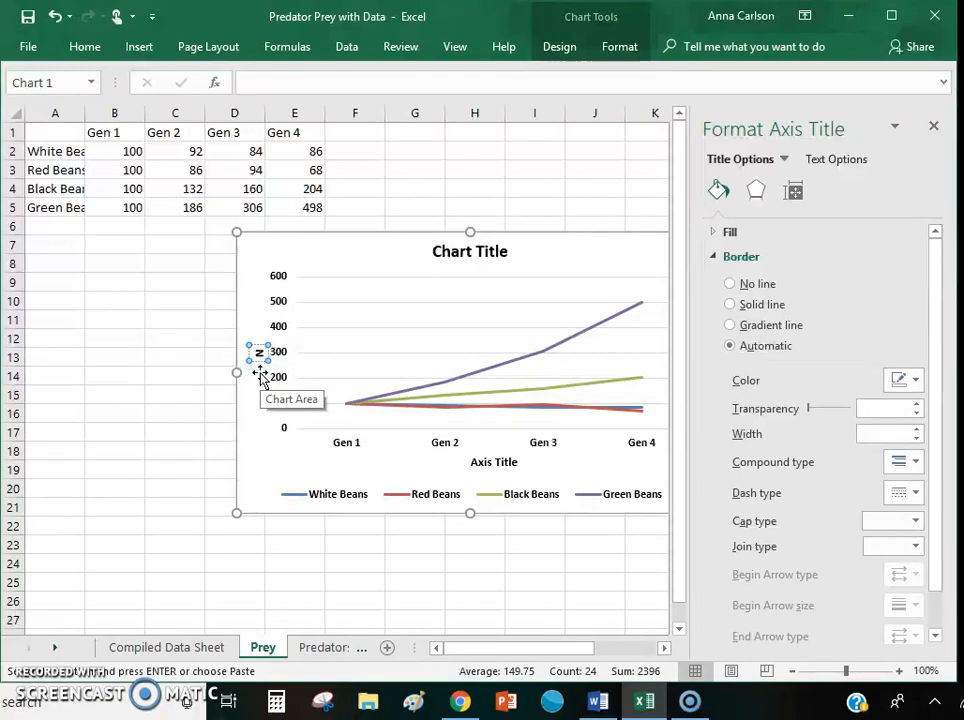
{"action": "type", "text": "kuber"}
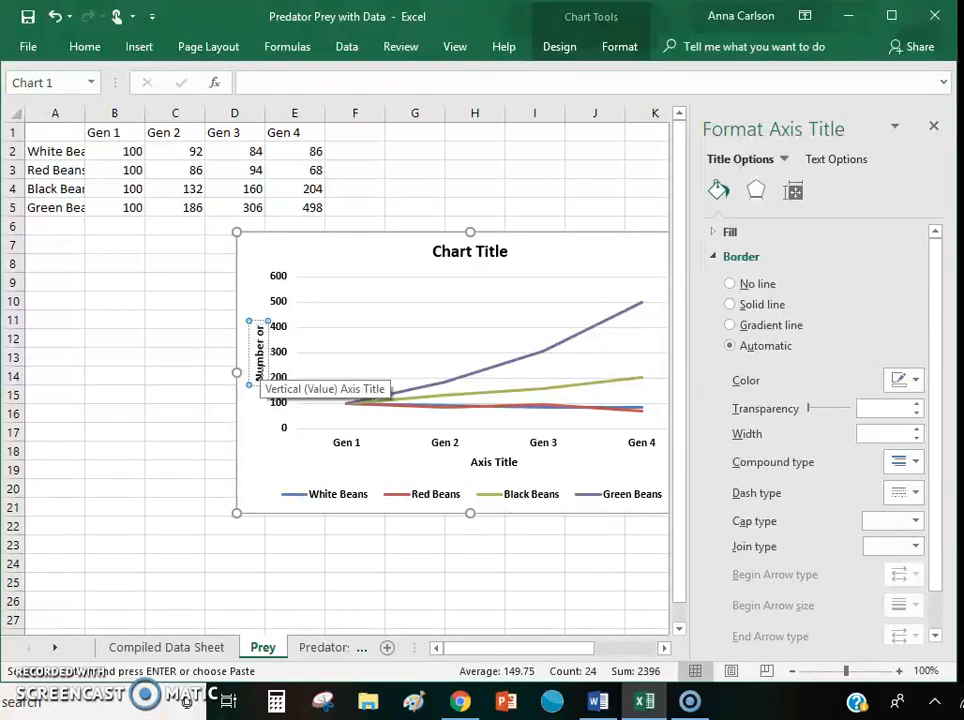
{"action": "type", "text": " of Prey of Ea"}
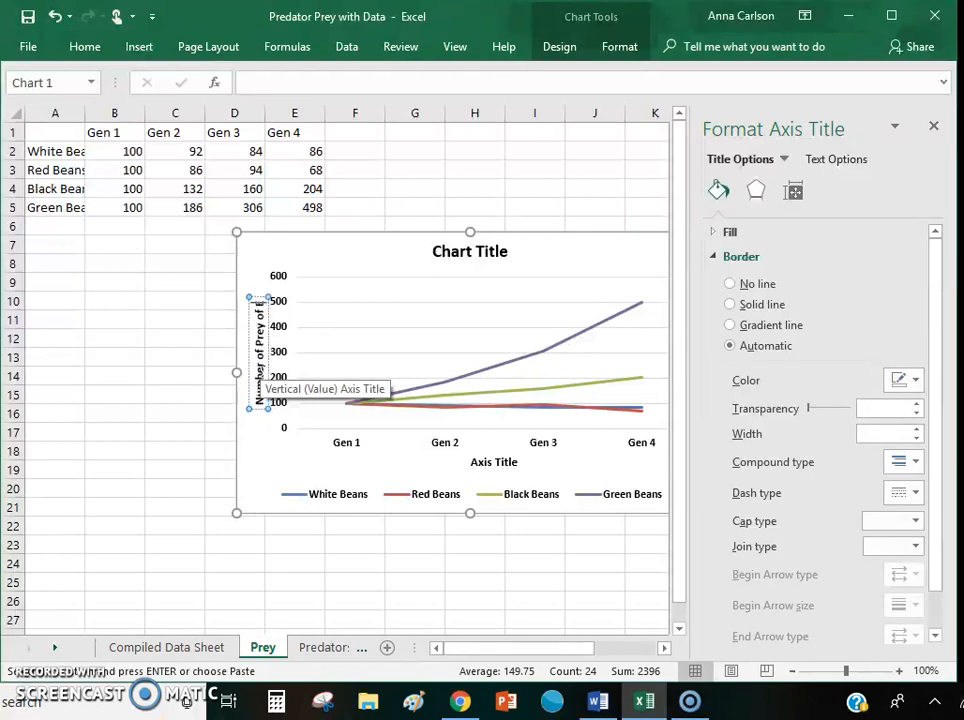
{"action": "type", "text": "ch"}
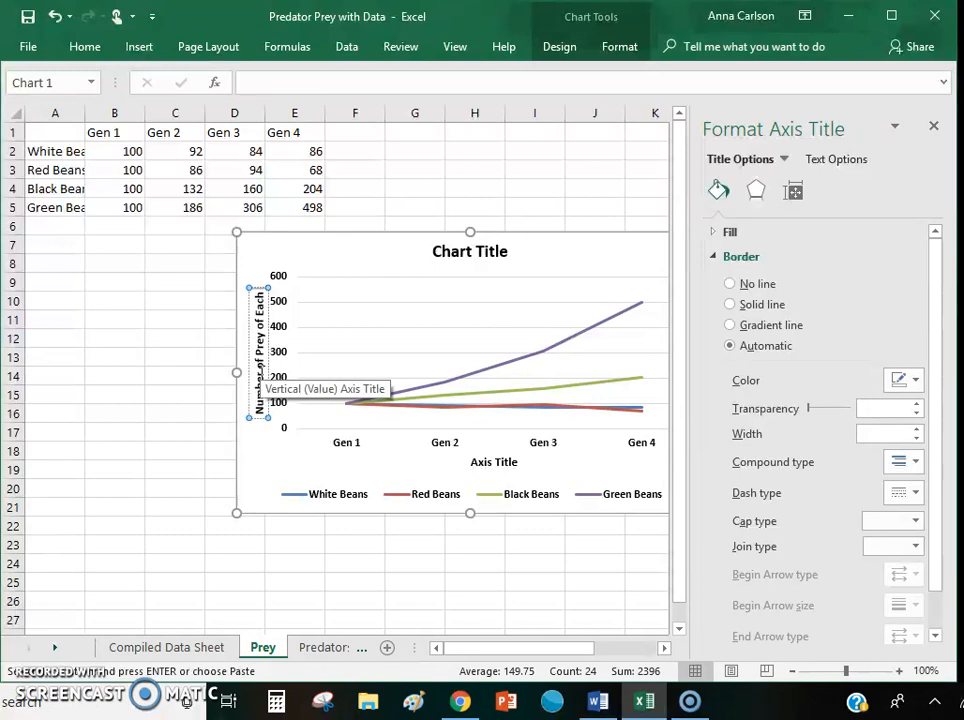
{"action": "type", "text": " Type"}
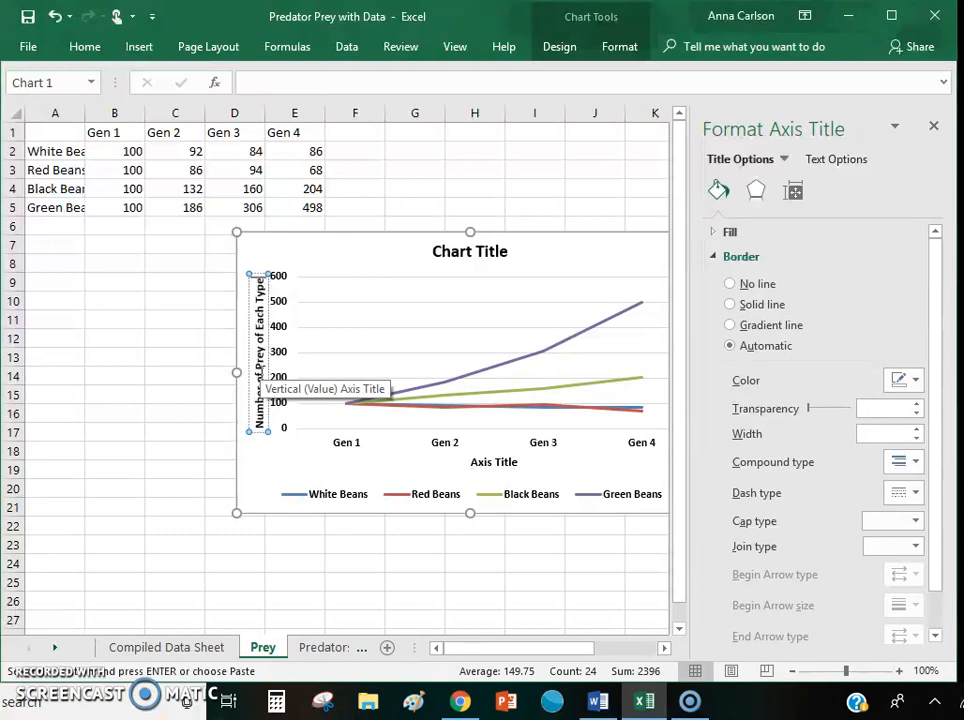
Set the vertical axis title's font size to 12 and move it slightly up beside the value axis
{"action": "left_click", "coordinate": [268, 357]}
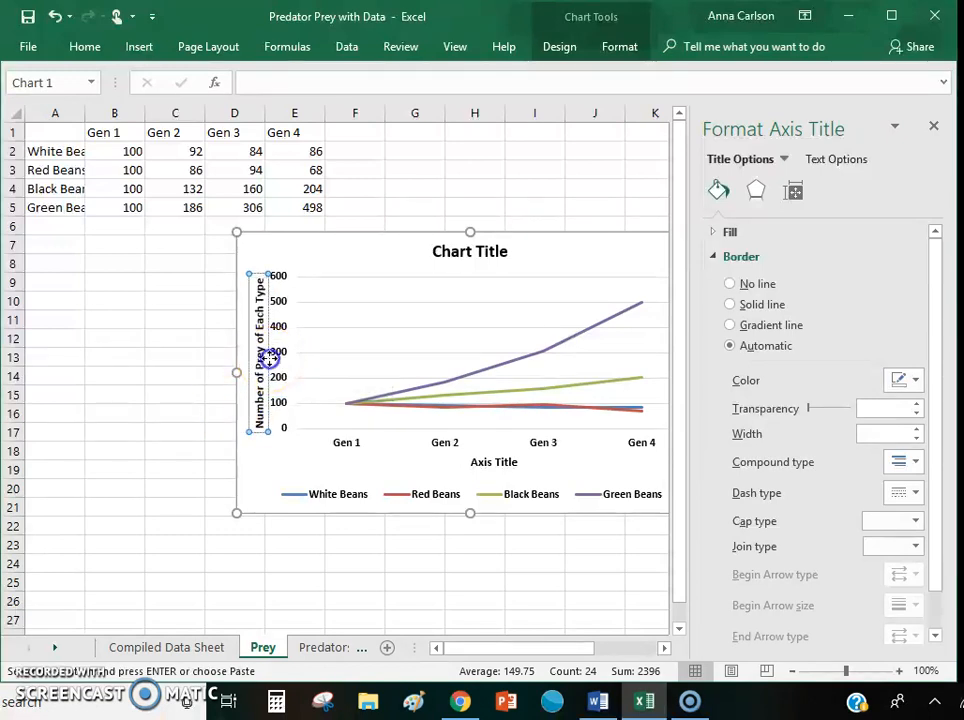
{"action": "left_click", "coordinate": [85, 47]}
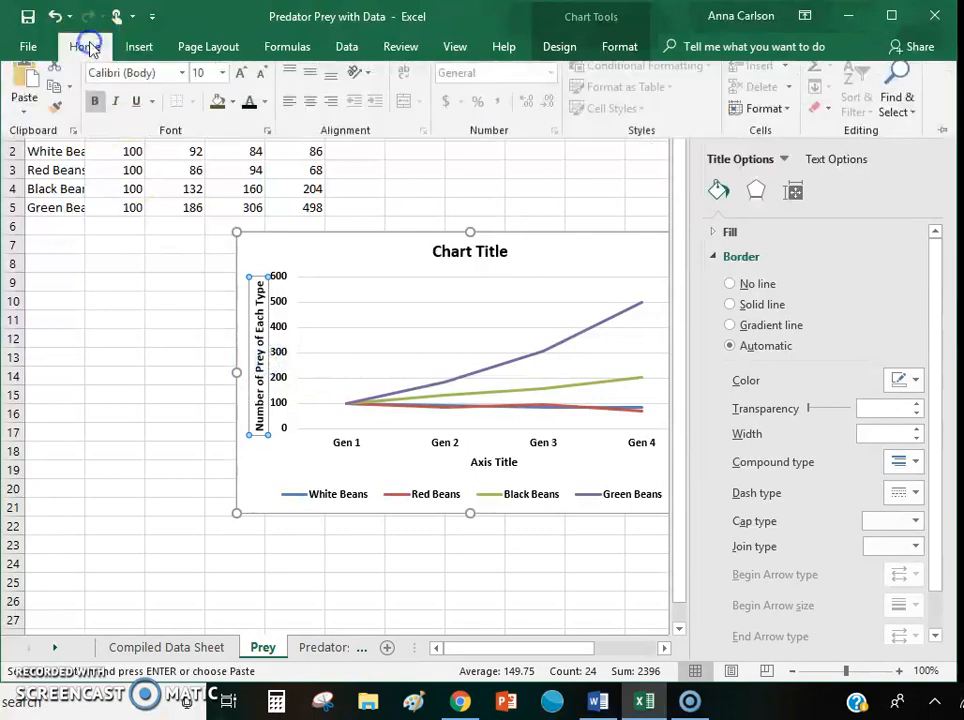
{"action": "left_click", "coordinate": [222, 82]}
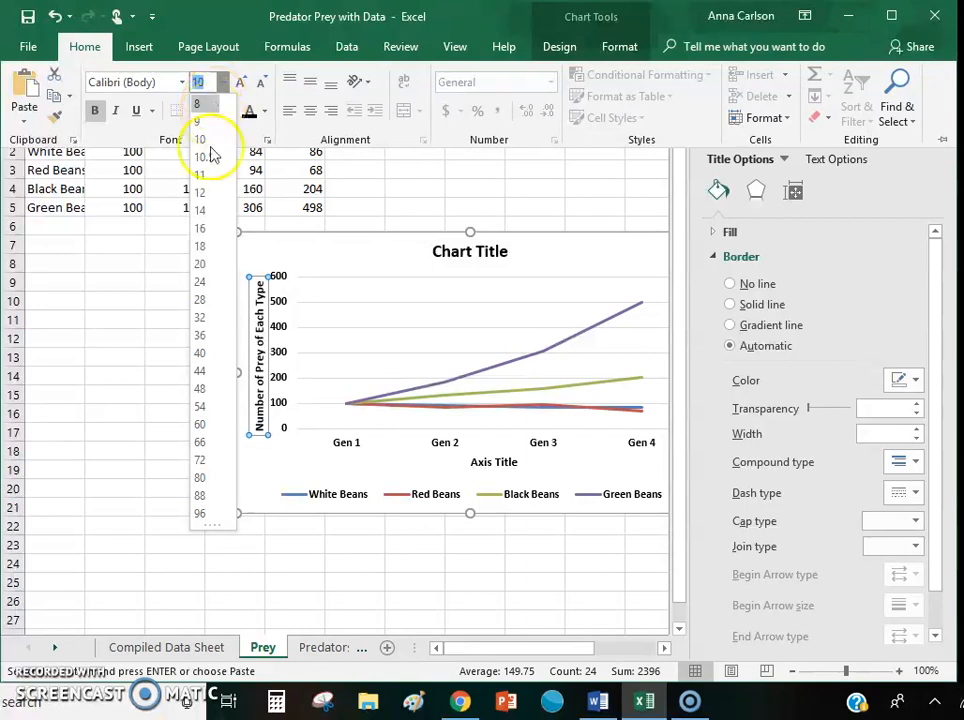
{"action": "left_click", "coordinate": [200, 193]}
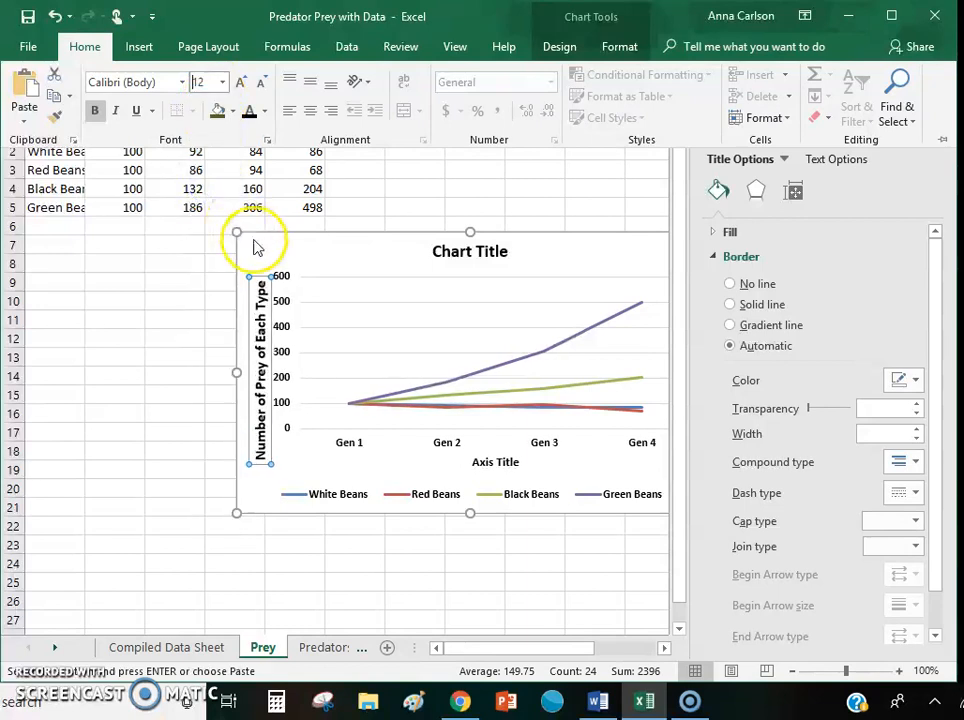
{"action": "left_click", "coordinate": [260, 273]}
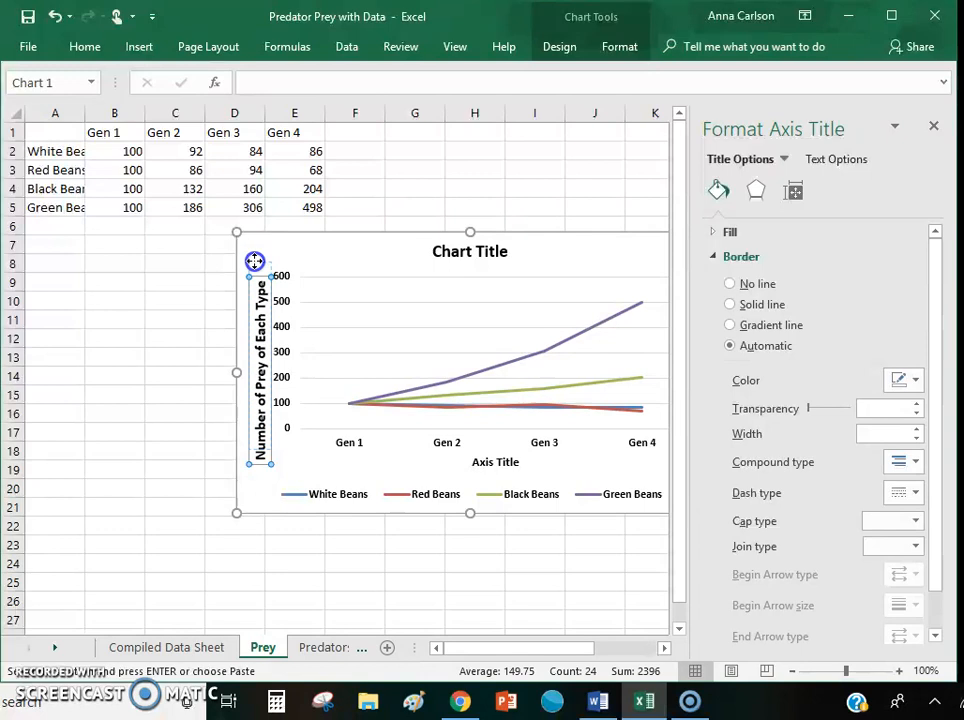
{"action": "left_click_drag", "start_coordinate": [254, 261], "coordinate": [255, 246]}
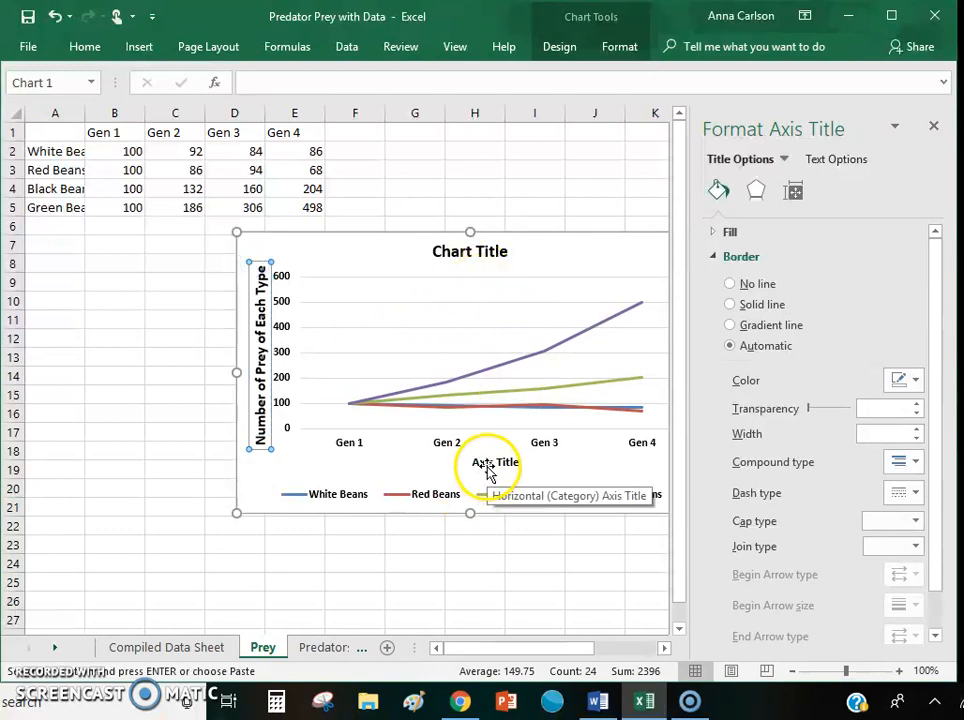
{"action": "left_click", "coordinate": [487, 256]}
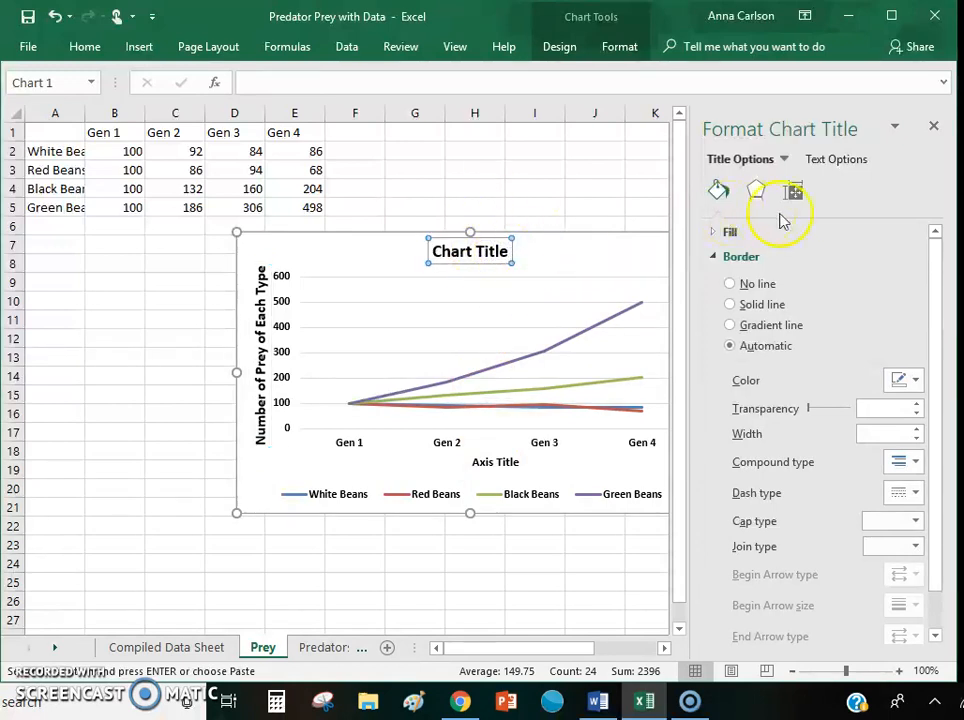
{"action": "left_click", "coordinate": [935, 130]}
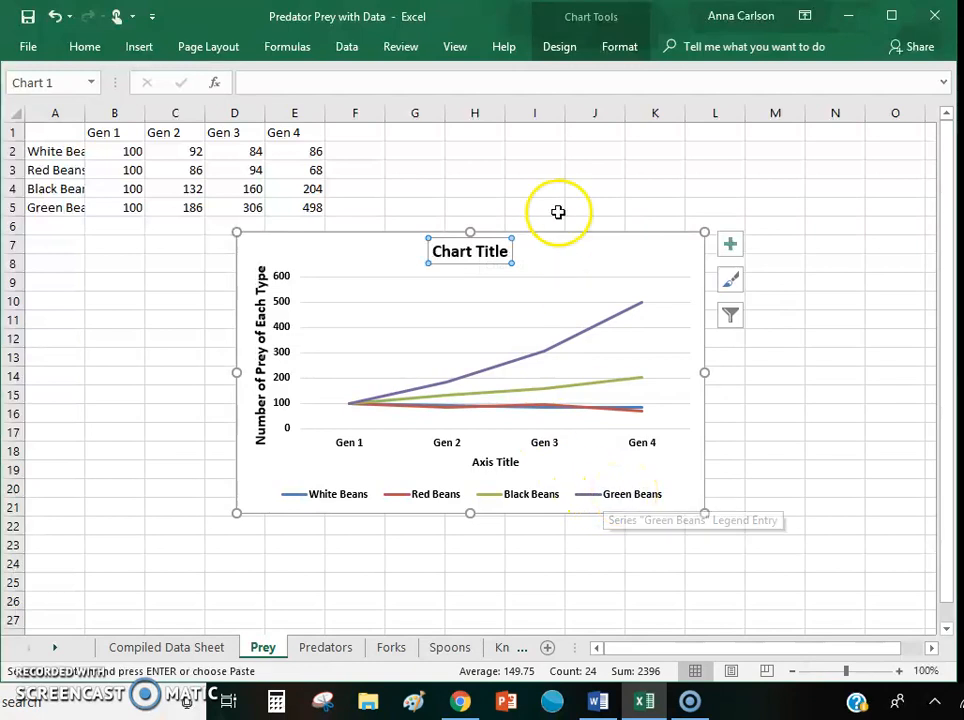
Recolour the whole Green Beans line in the prey chart with the standard green outline colour
{"action": "mouse_move", "coordinate": [585, 339]}
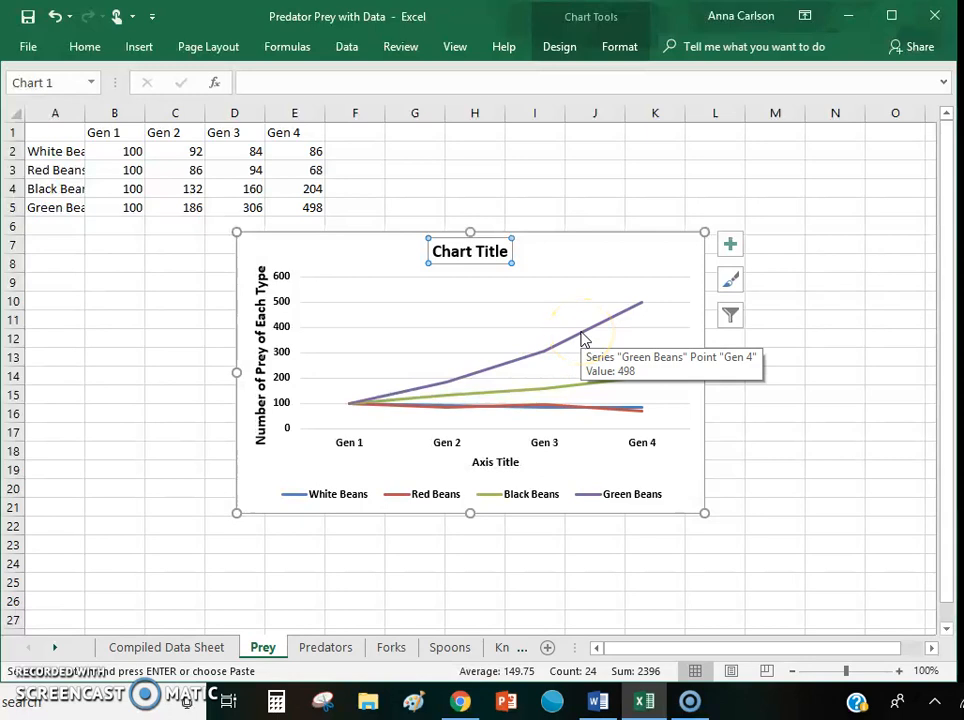
{"action": "left_click", "coordinate": [585, 339]}
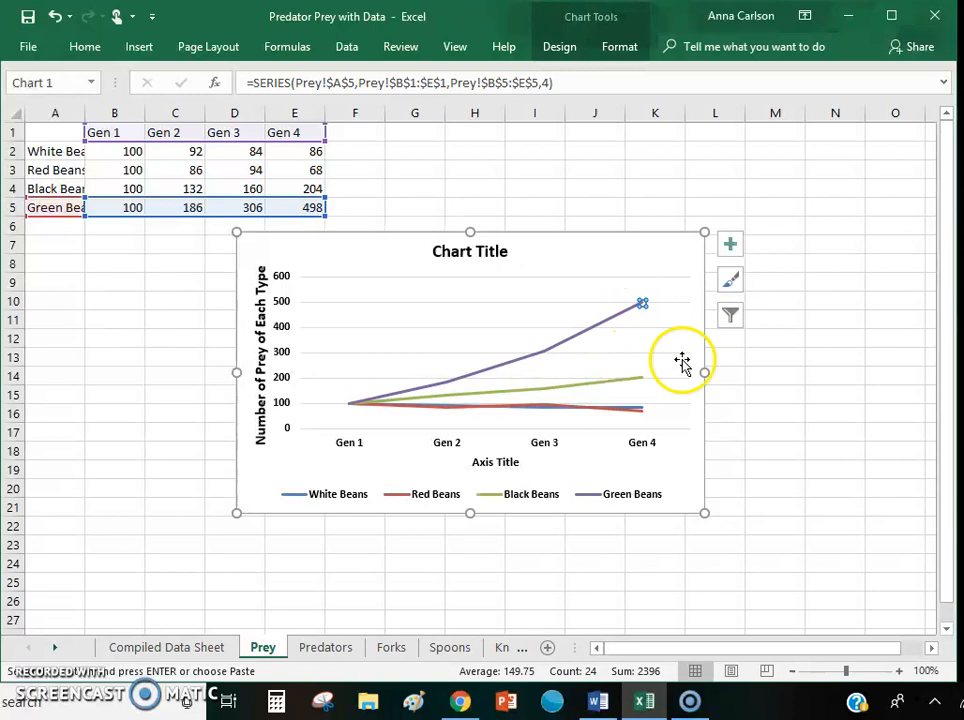
{"action": "left_click", "coordinate": [751, 399]}
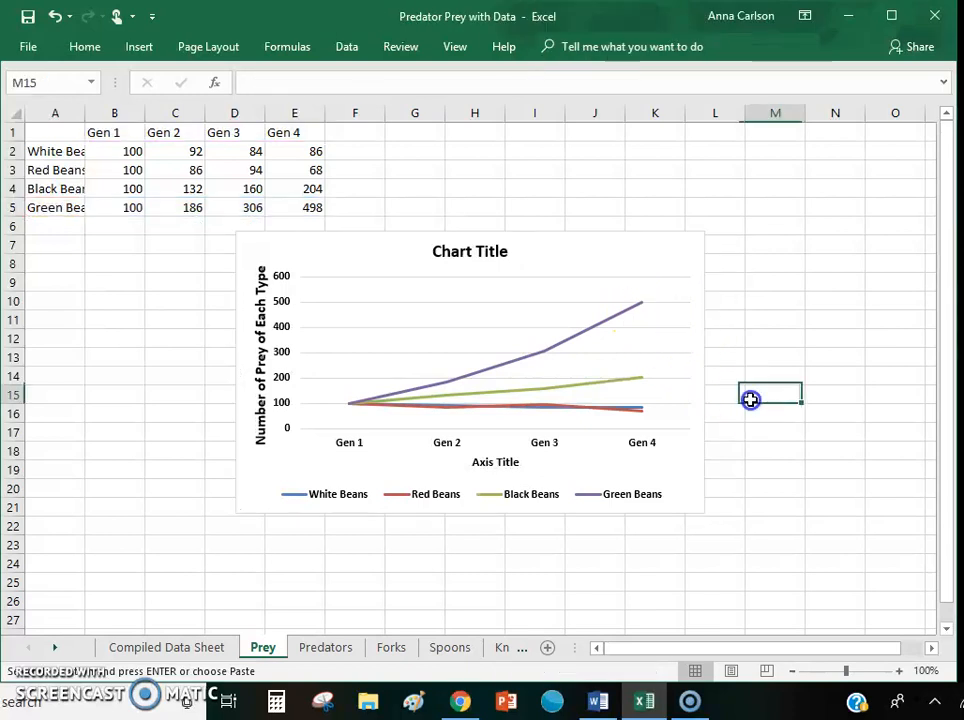
{"action": "left_click", "coordinate": [548, 353]}
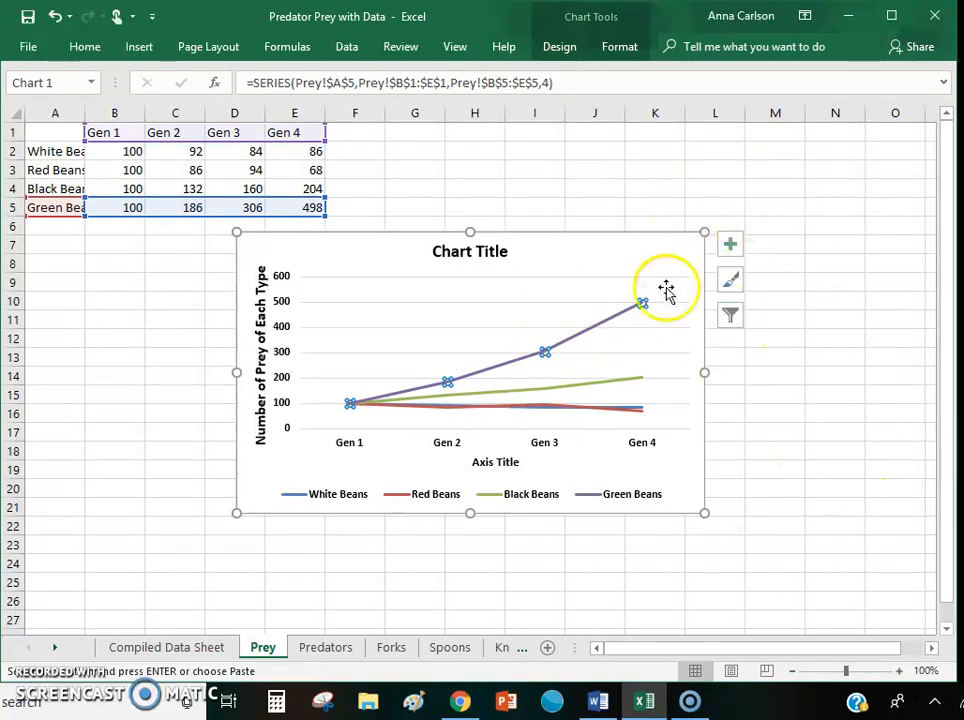
{"action": "left_click", "coordinate": [603, 49]}
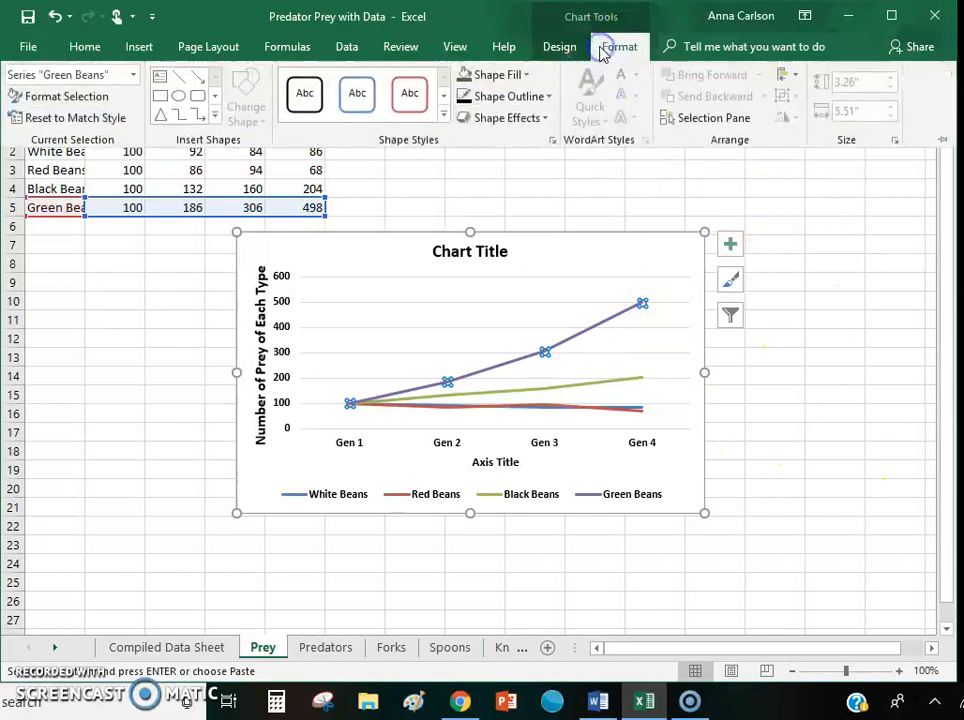
{"action": "left_click", "coordinate": [546, 96]}
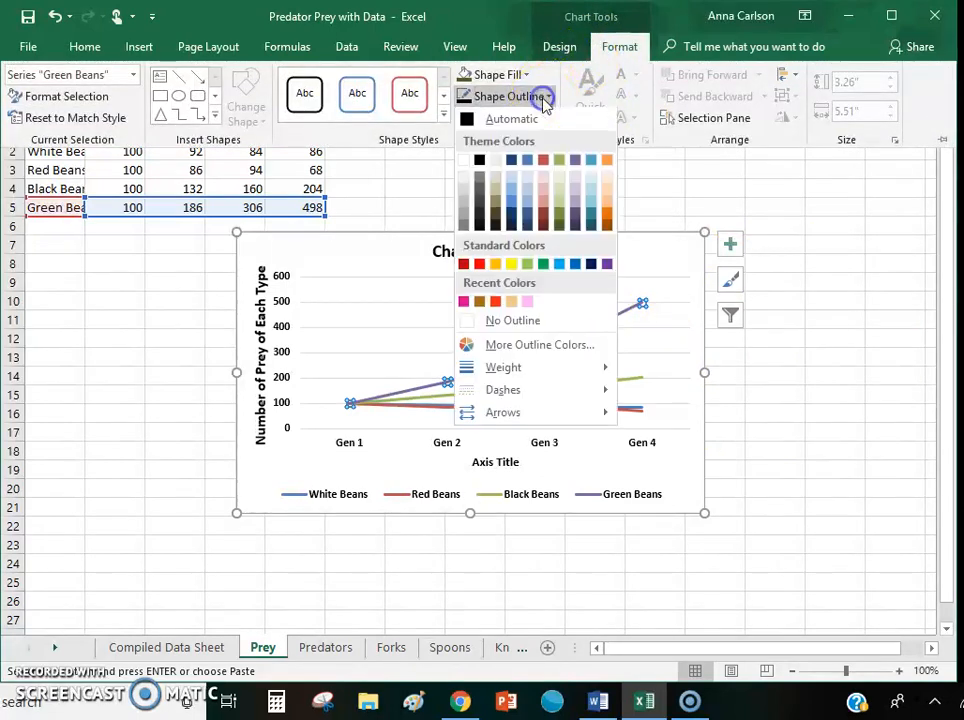
{"action": "left_click", "coordinate": [543, 264]}
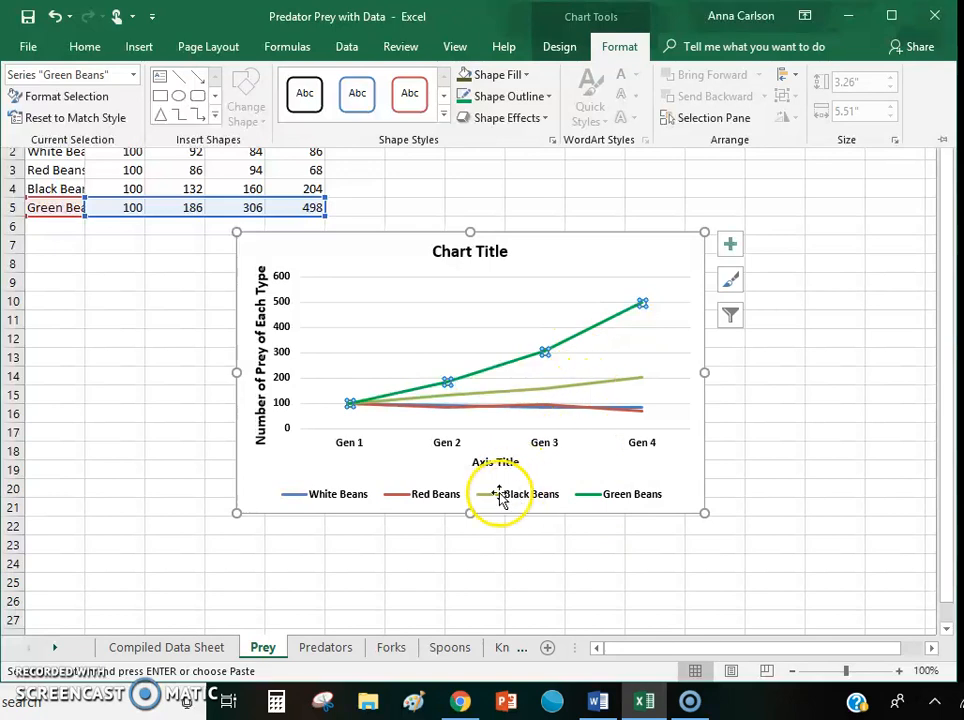
Recolour the whole Black Beans line in the prey chart with the black theme outline colour
{"action": "left_click", "coordinate": [618, 390]}
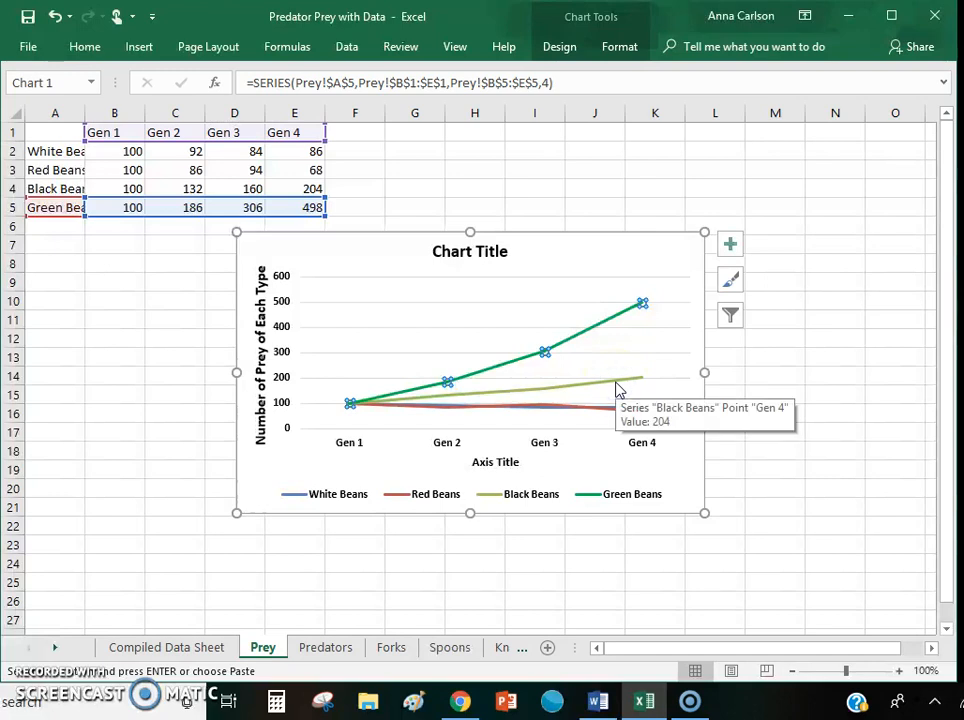
{"action": "left_click", "coordinate": [613, 381]}
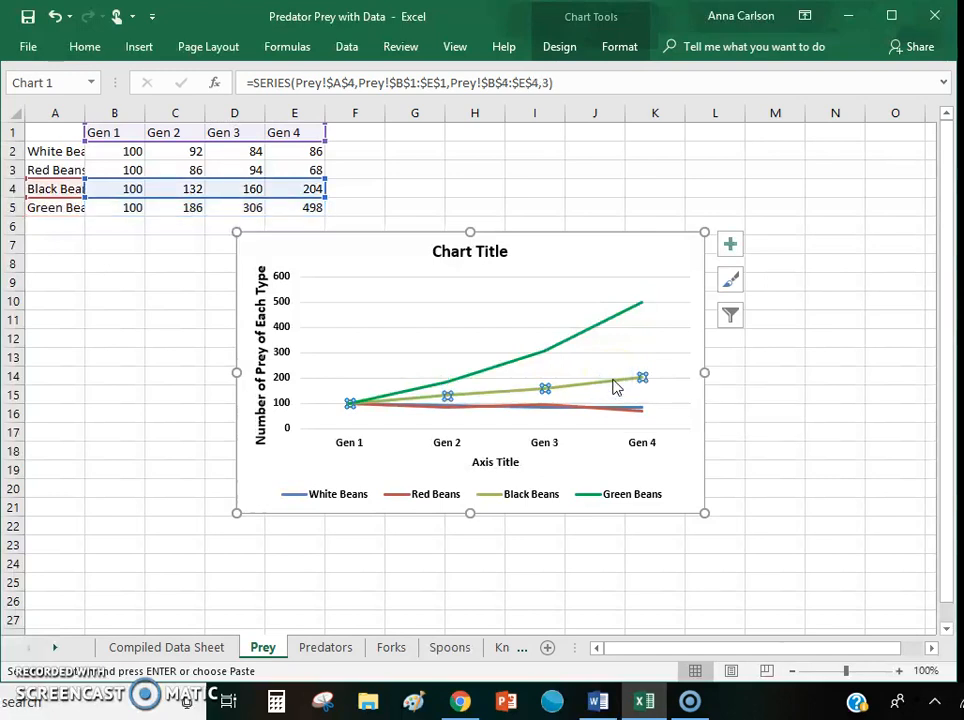
{"action": "left_click", "coordinate": [618, 49]}
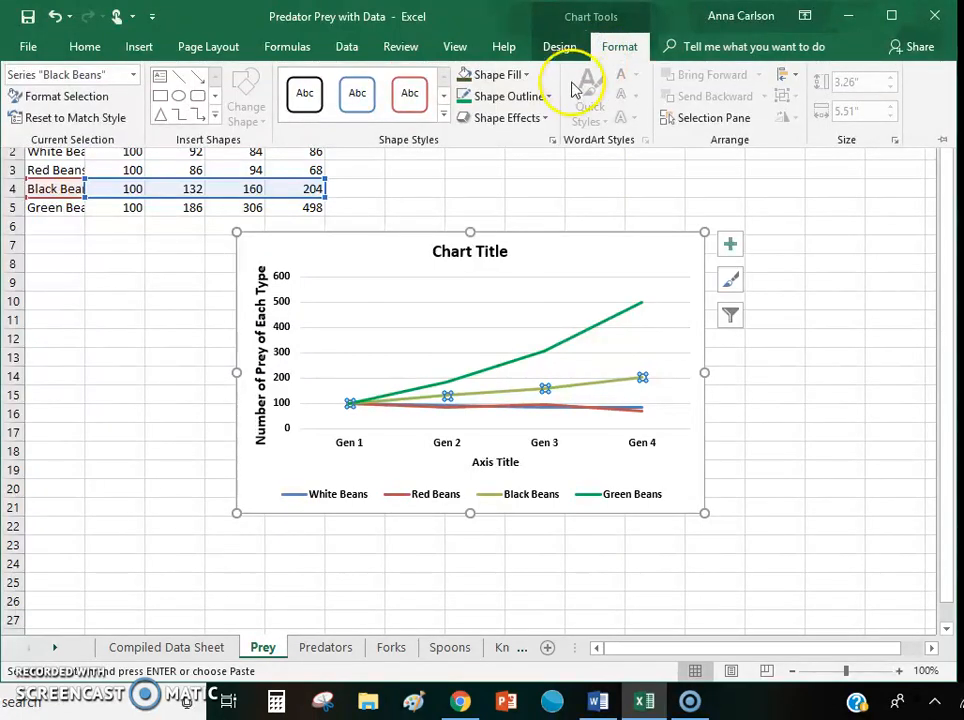
{"action": "left_click", "coordinate": [549, 97]}
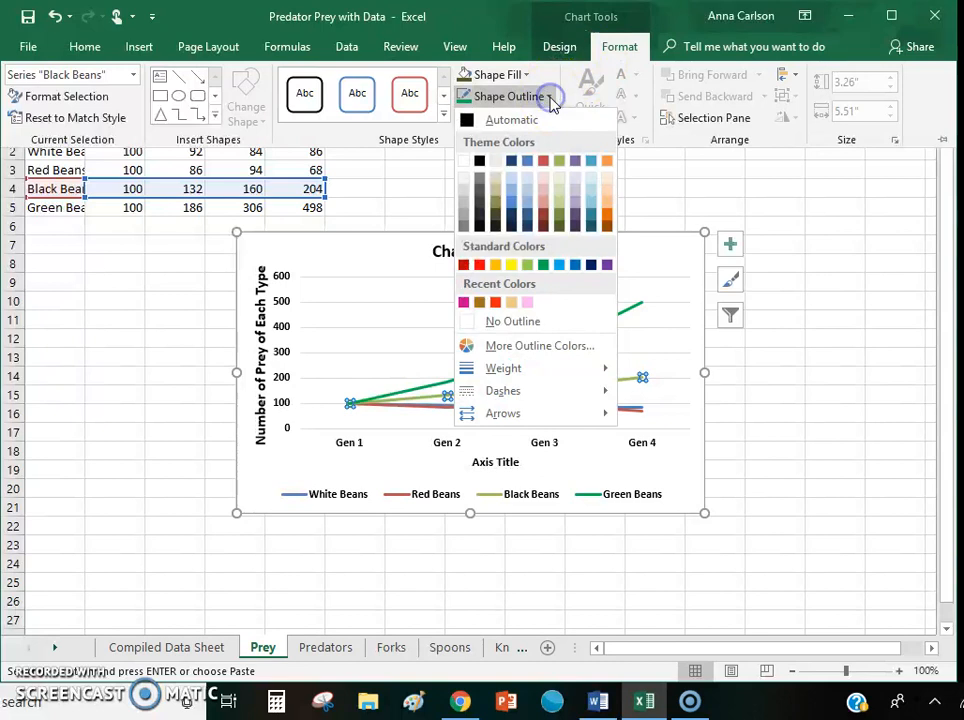
{"action": "left_click", "coordinate": [479, 165]}
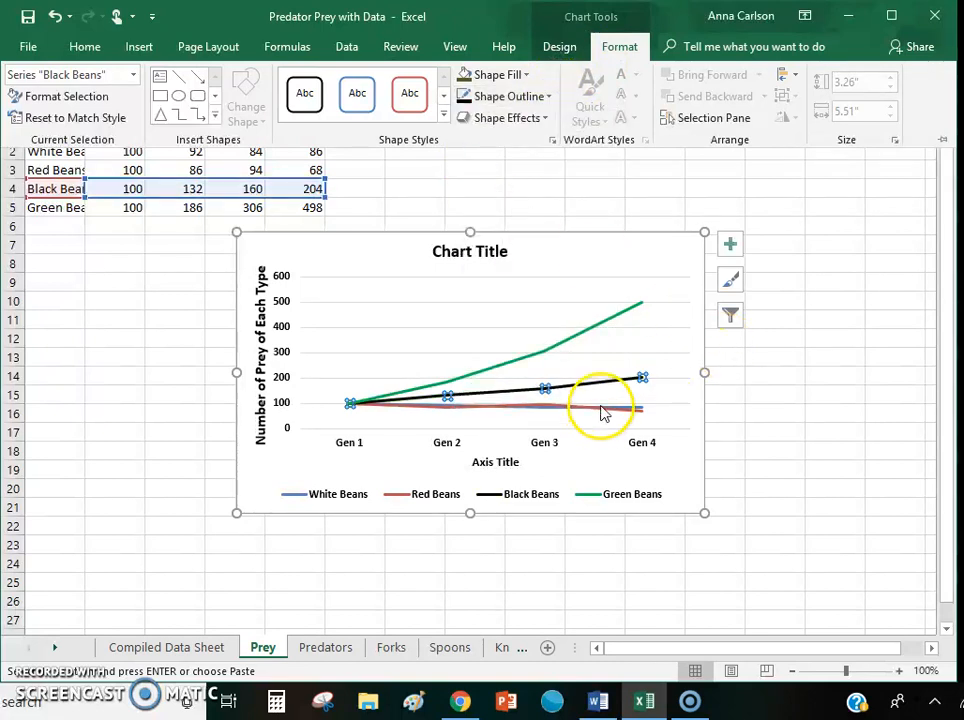
Recolour the whole Red Beans line in the prey chart with the standard dark red outline colour
{"action": "left_click", "coordinate": [603, 418]}
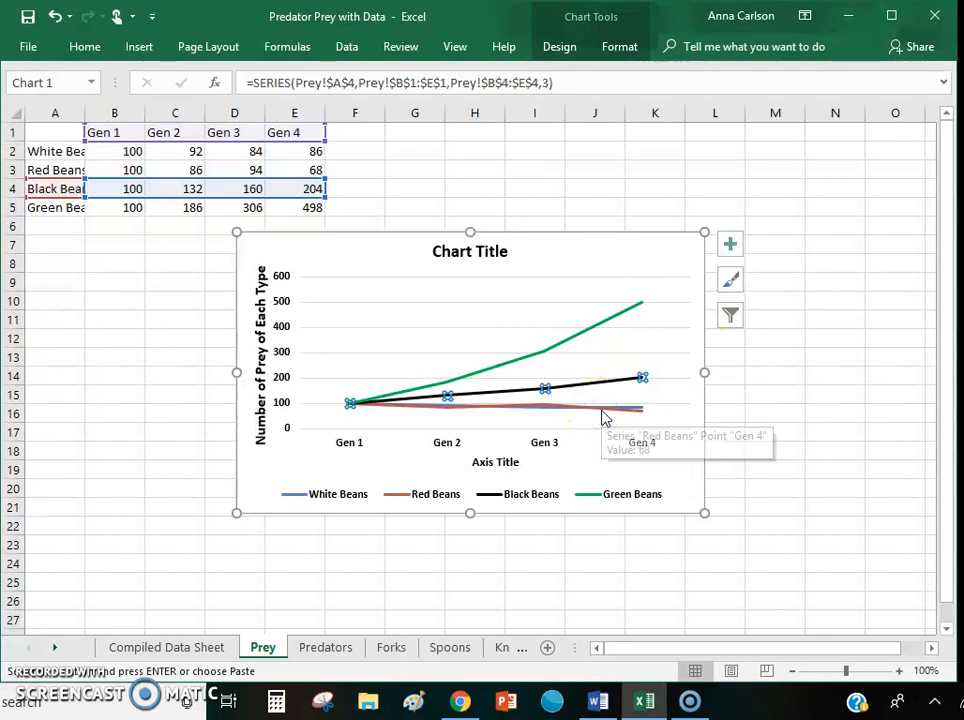
{"action": "left_click", "coordinate": [602, 406]}
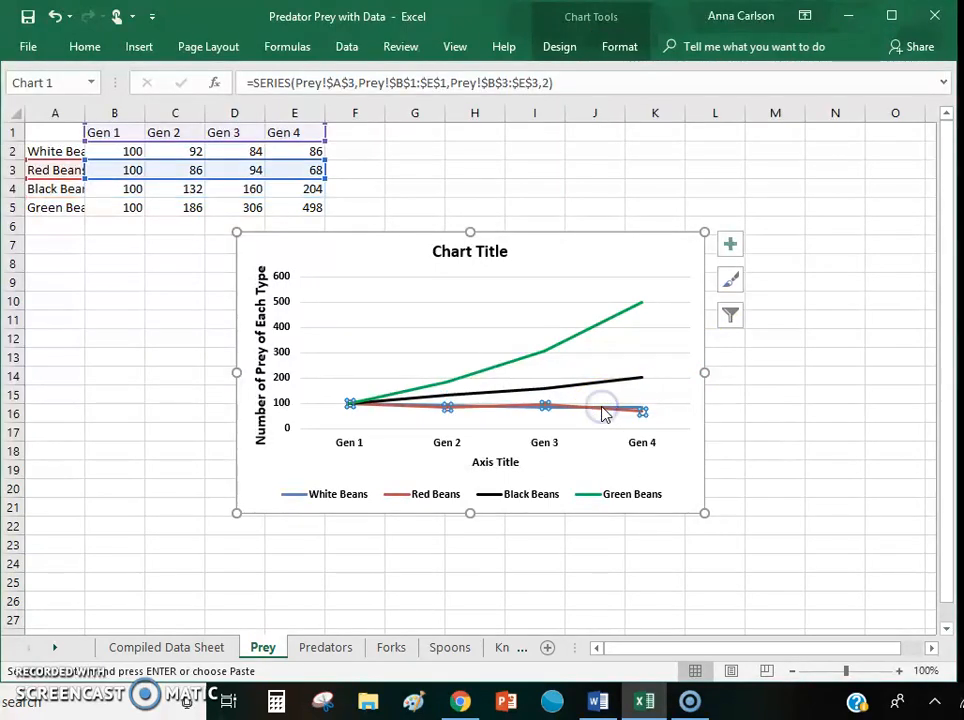
{"action": "left_click", "coordinate": [619, 47]}
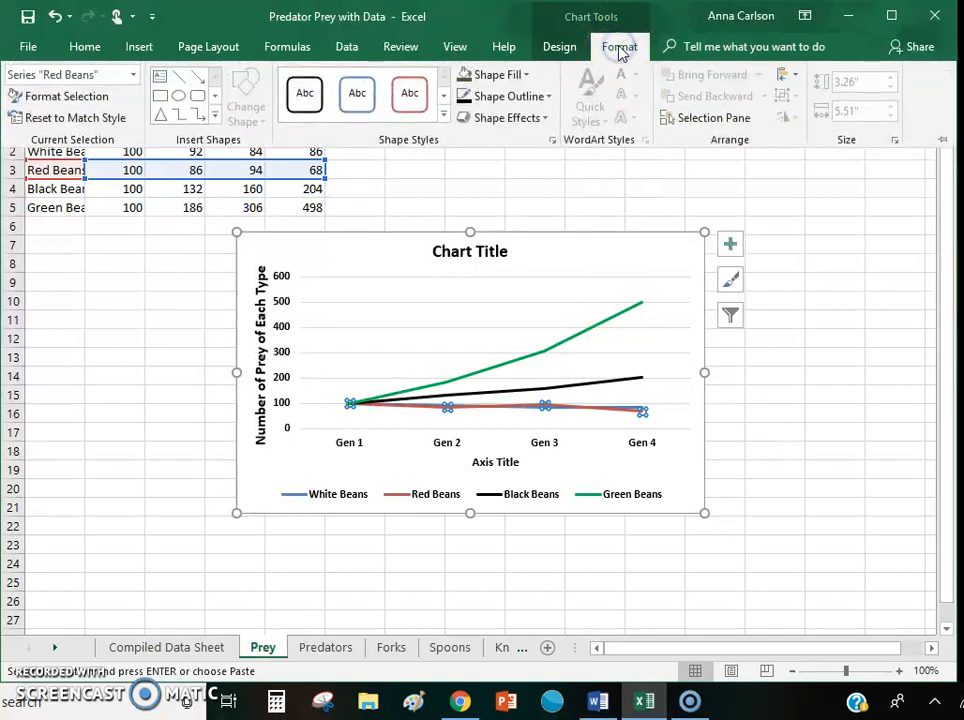
{"action": "left_click", "coordinate": [545, 96]}
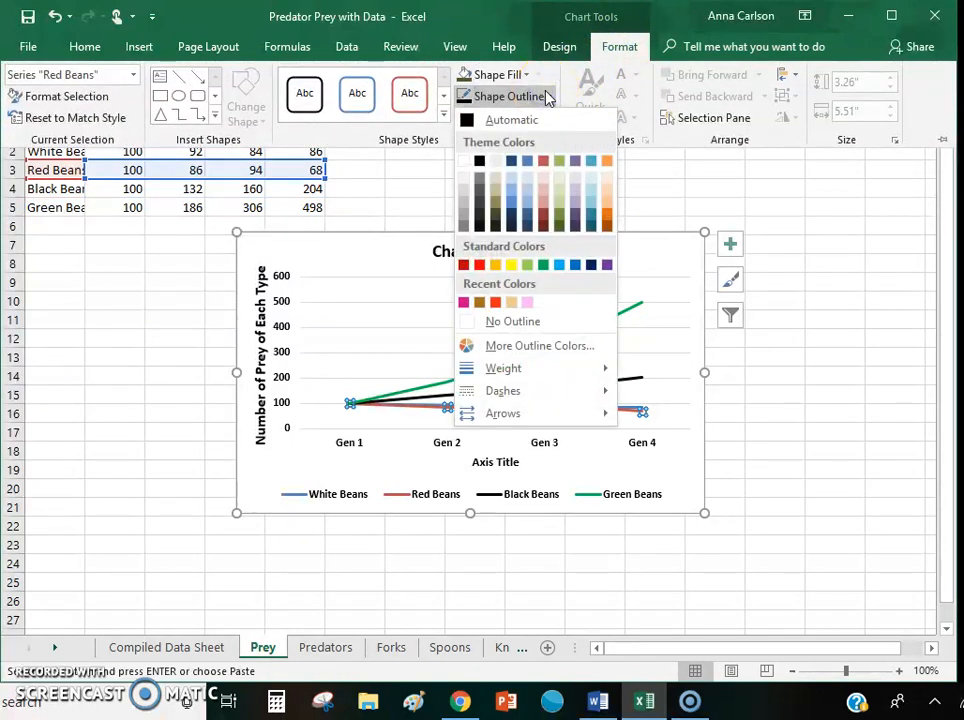
{"action": "left_click", "coordinate": [463, 264]}
{"action": "left_click", "coordinate": [838, 421]}
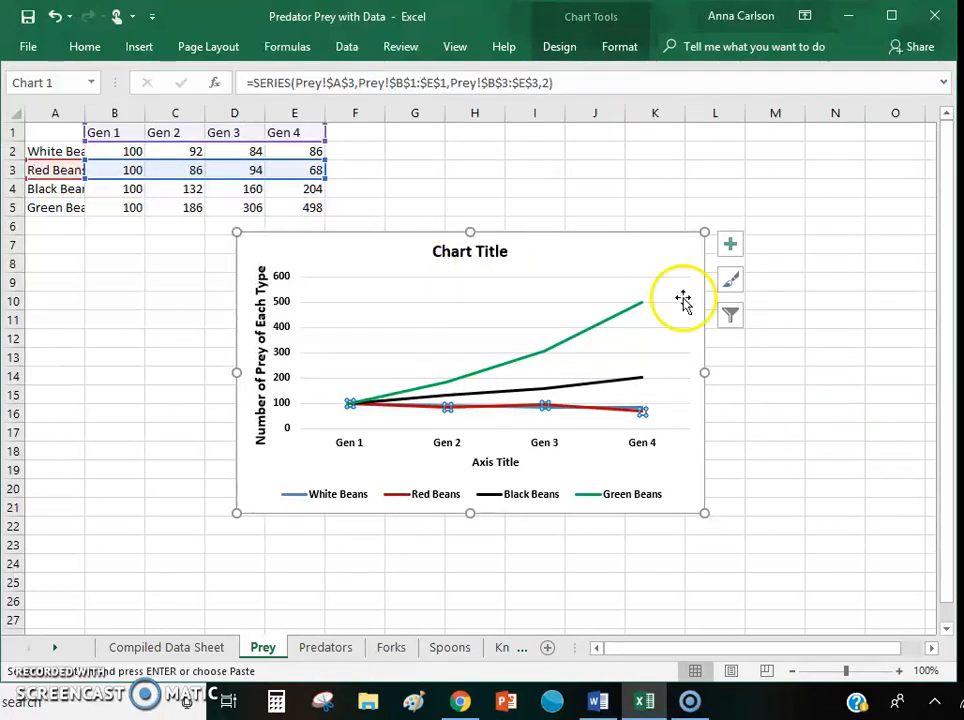
Delete the prey chart's horizontal gridlines and enlarge the chart so it reaches the end of column L and row 23
{"action": "left_click", "coordinate": [609, 253]}
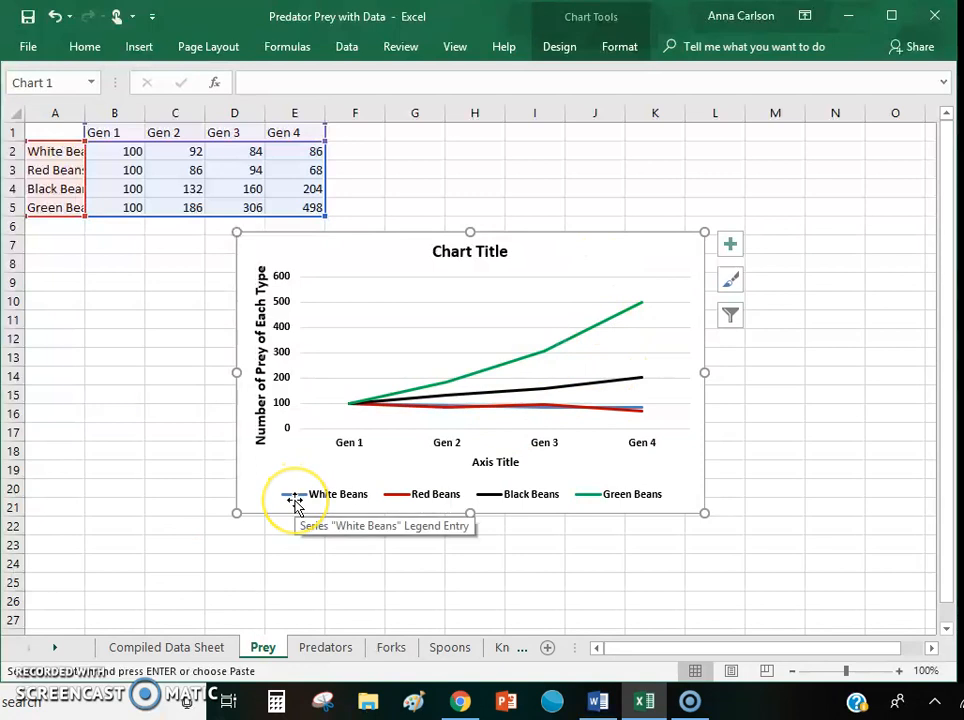
{"action": "left_click", "coordinate": [486, 276]}
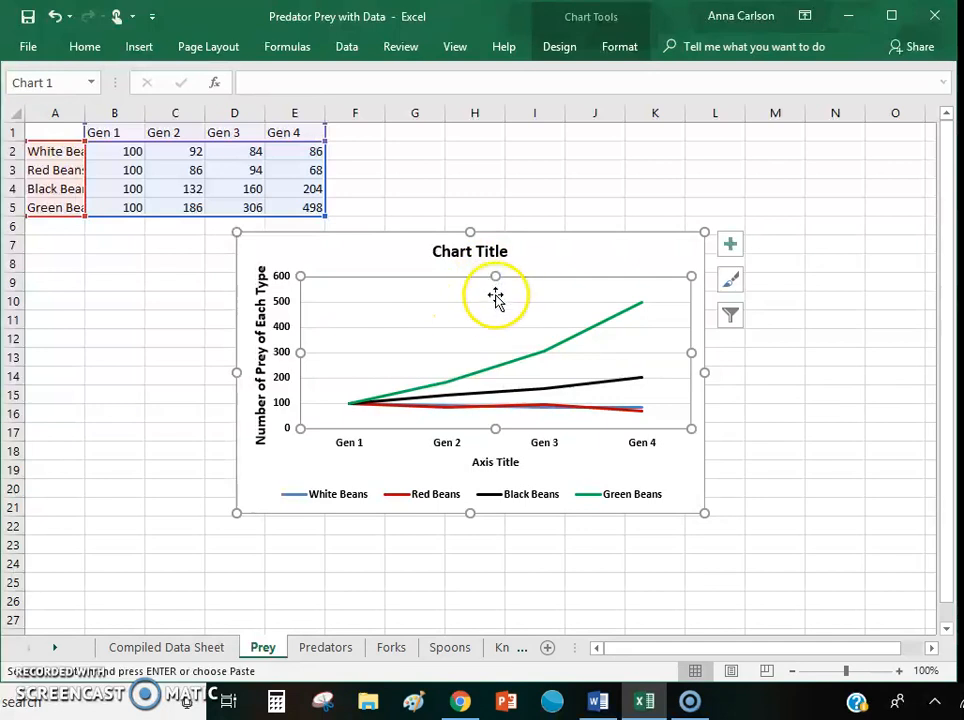
{"action": "left_click", "coordinate": [492, 304]}
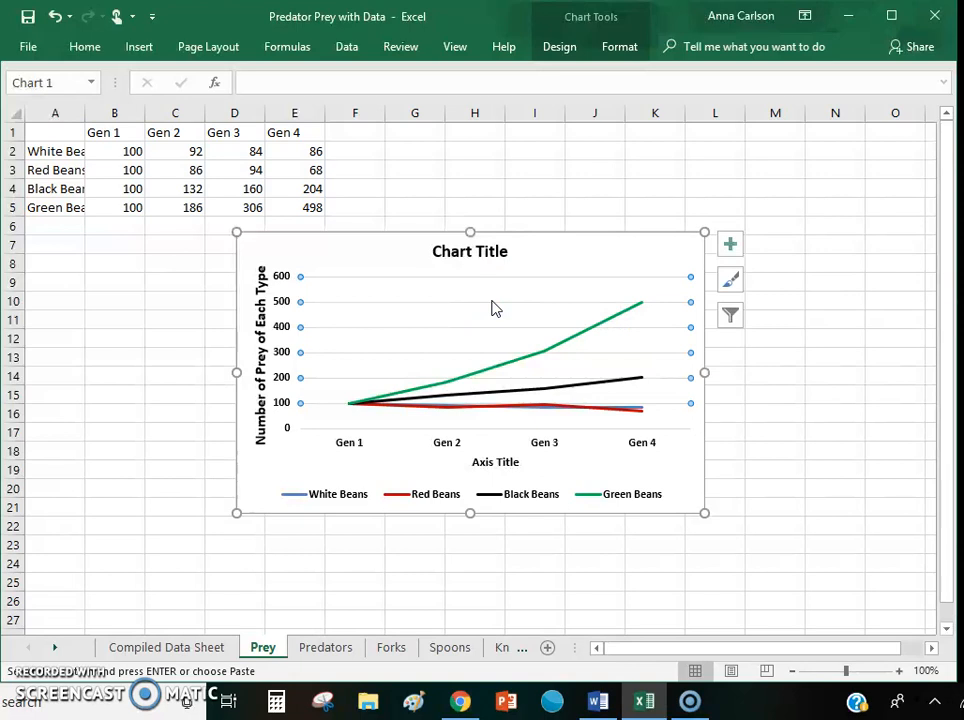
{"action": "key", "text": "Delete"}
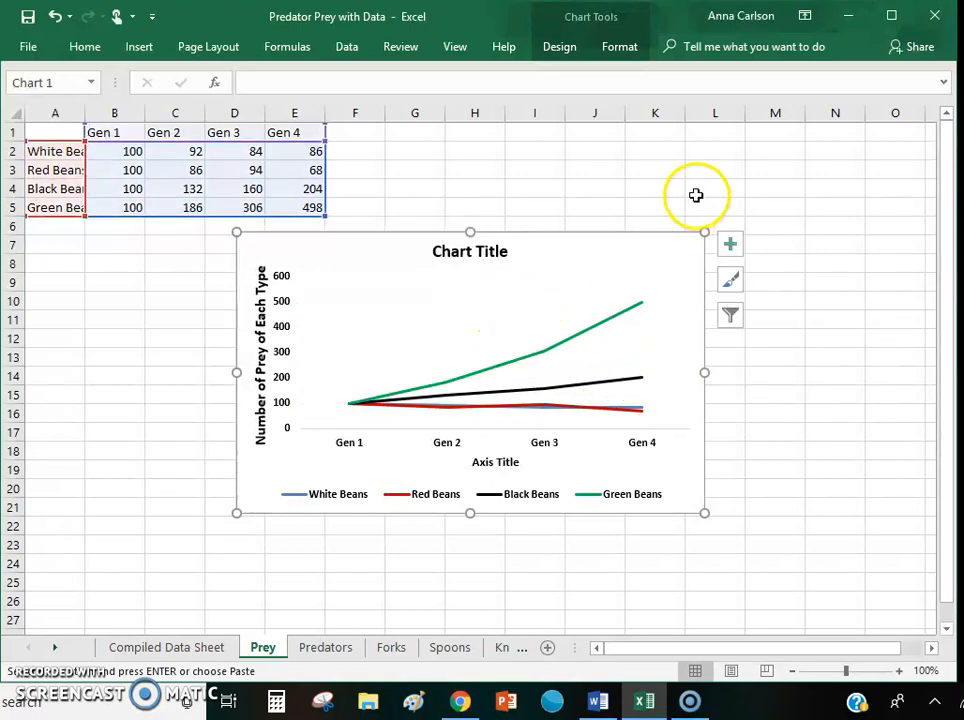
{"action": "left_click_drag", "start_coordinate": [705, 513], "coordinate": [745, 545]}
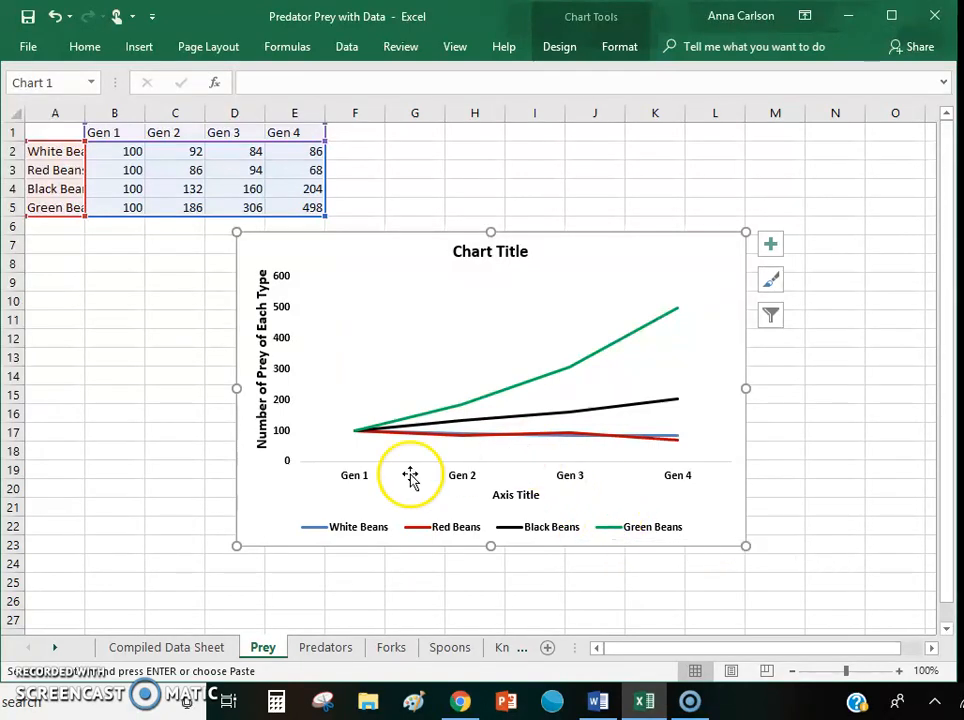
{"action": "mouse_move", "coordinate": [358, 440]}
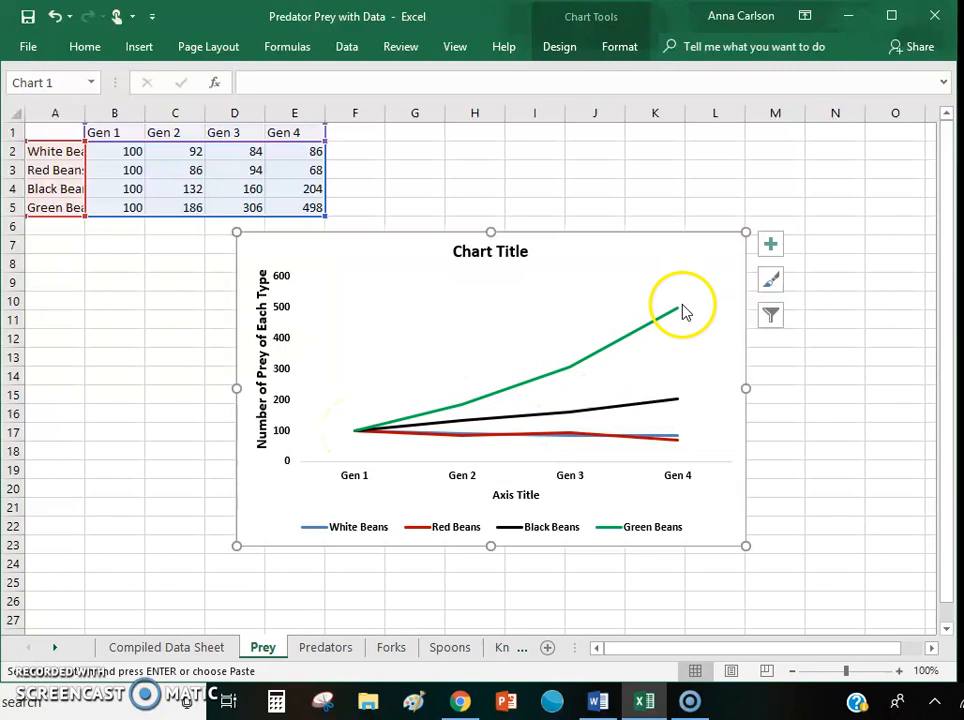
{"action": "mouse_move", "coordinate": [684, 313]}
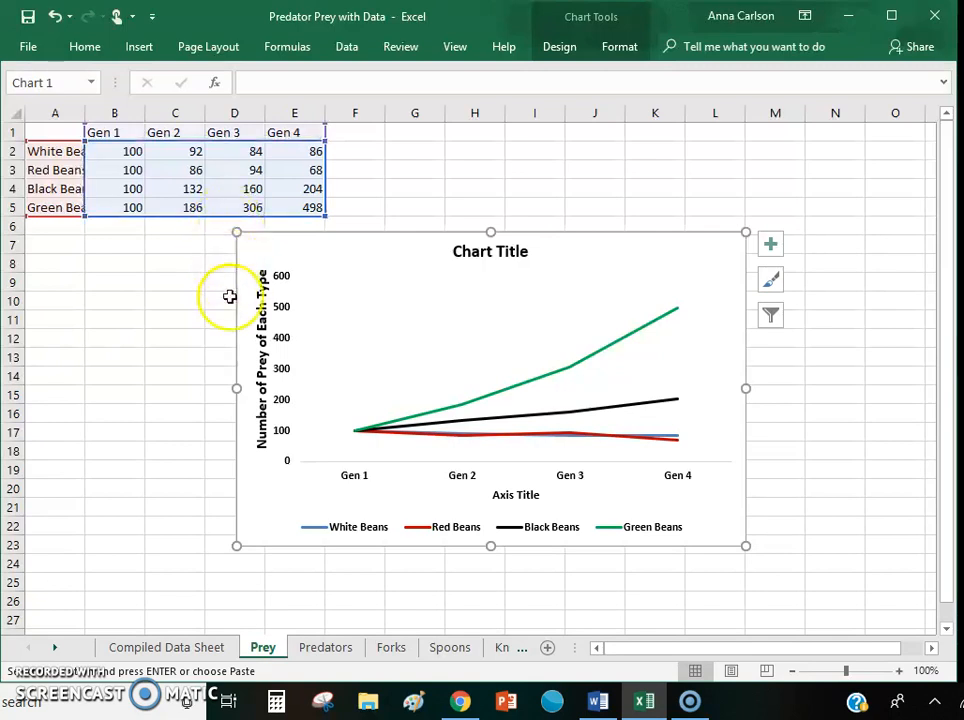
{"action": "left_click", "coordinate": [449, 347]}
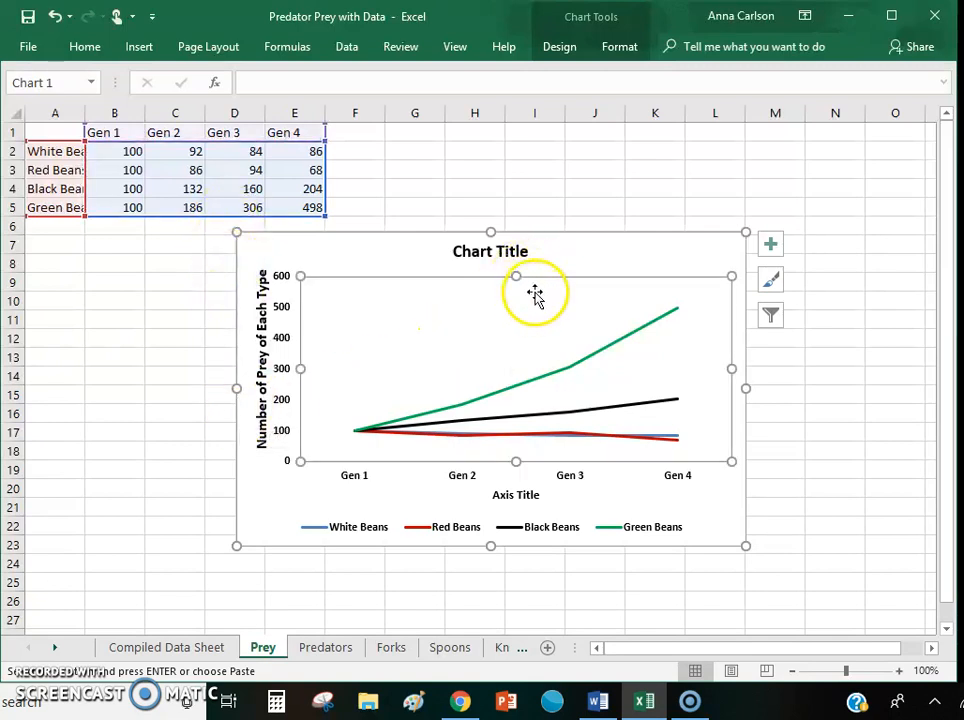
{"action": "left_click", "coordinate": [592, 155]}
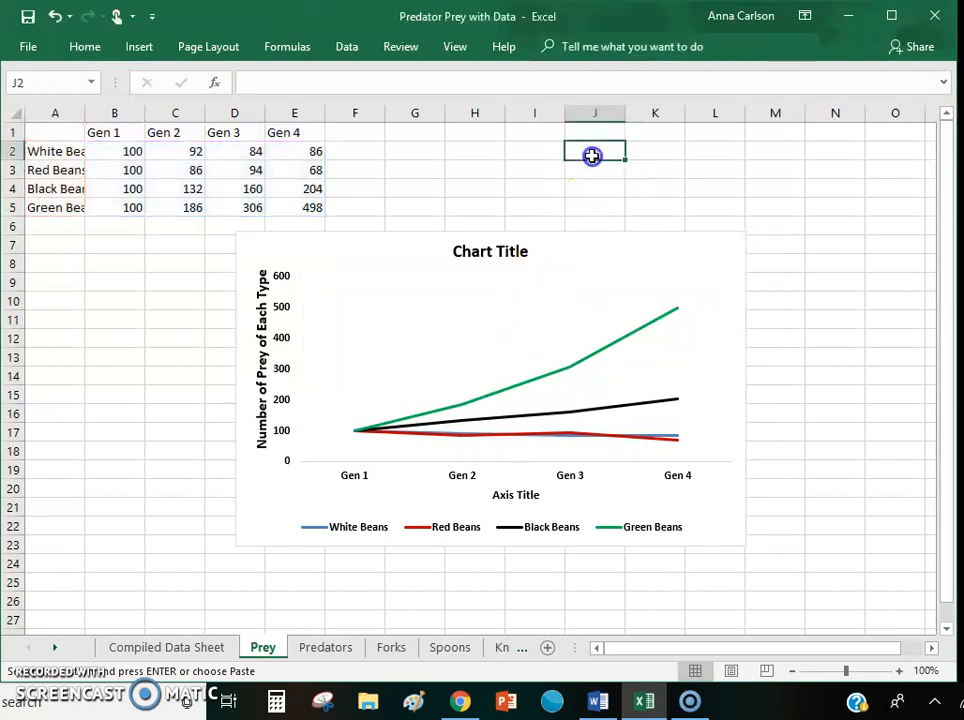
Copy the prey chart into the Word document Natural Selection Report below its first line, using destination theme with embedded workbook, and add a blank line above it
{"action": "left_click", "coordinate": [577, 254]}
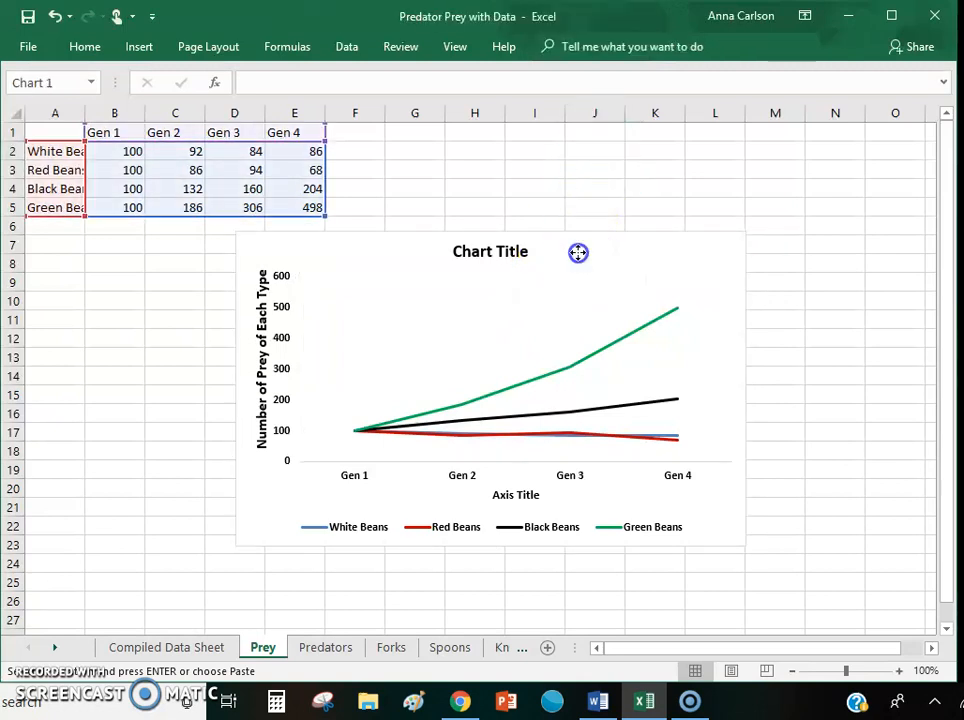
{"action": "right_click", "coordinate": [578, 254]}
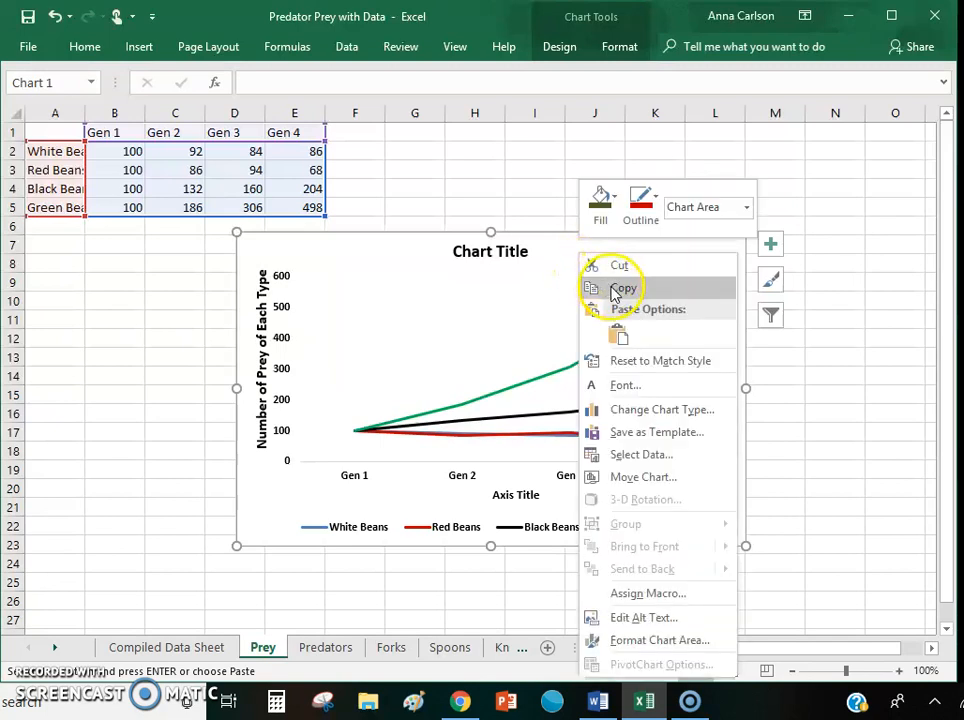
{"action": "left_click", "coordinate": [613, 289]}
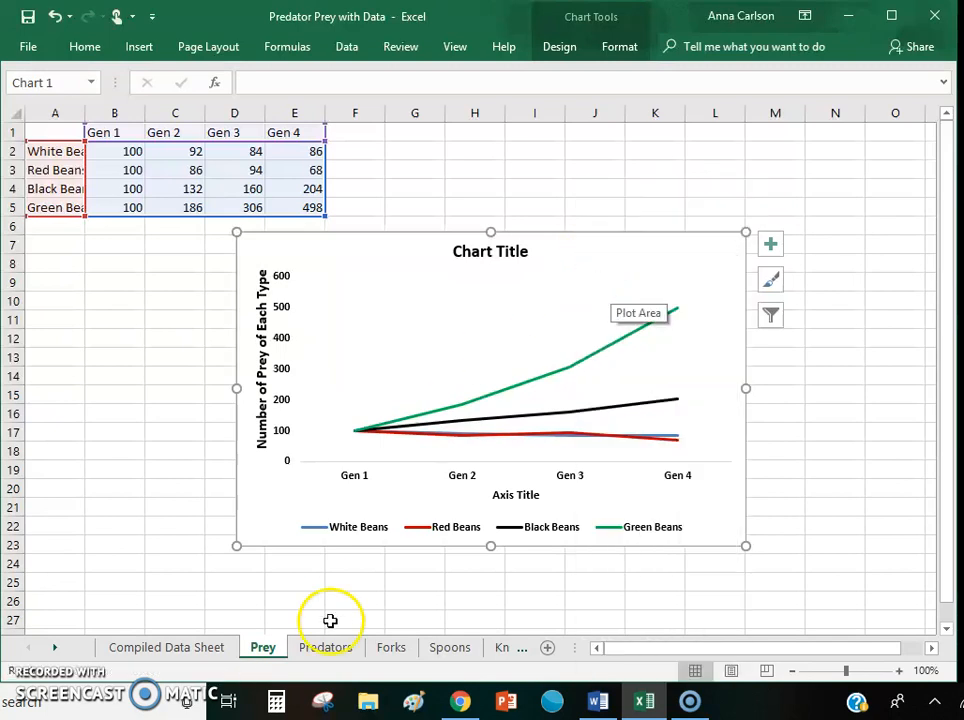
{"action": "left_click", "coordinate": [597, 704]}
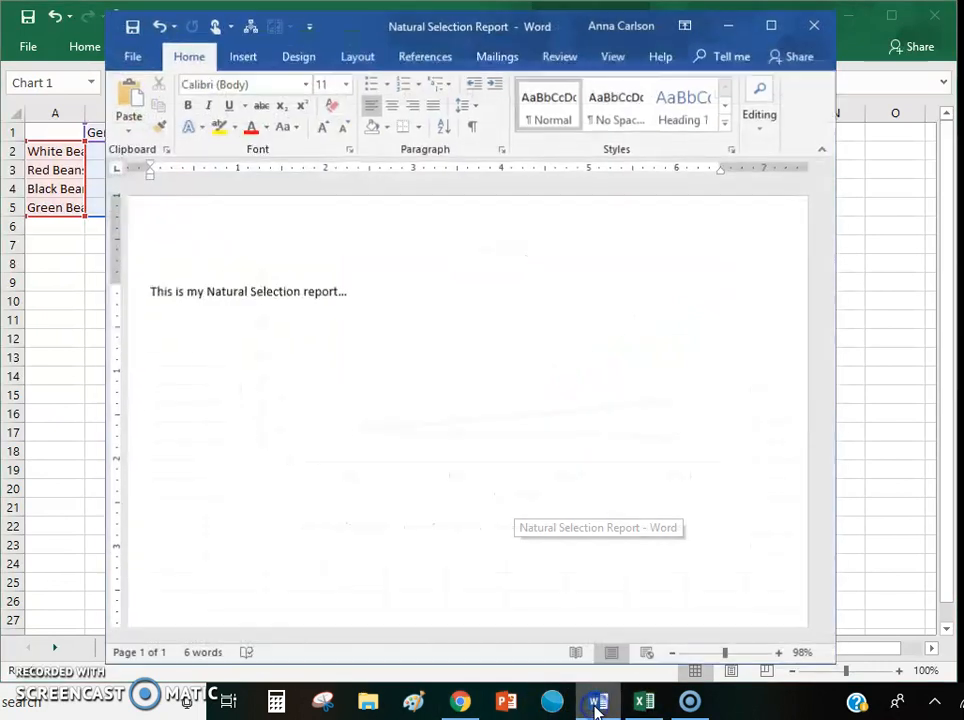
{"action": "right_click", "coordinate": [269, 424]}
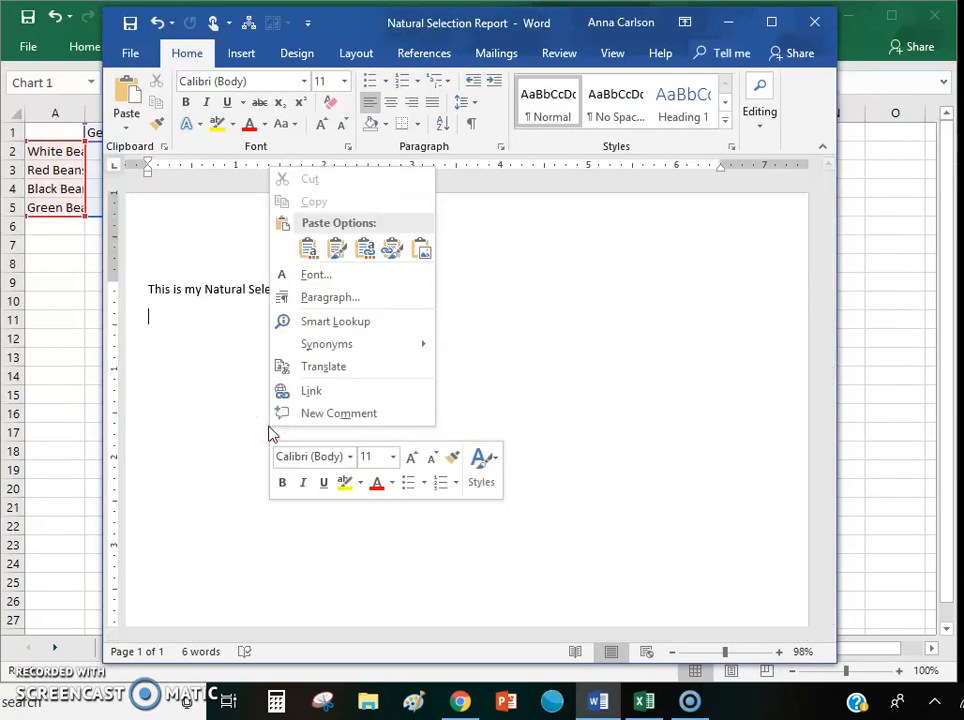
{"action": "left_click", "coordinate": [307, 250]}
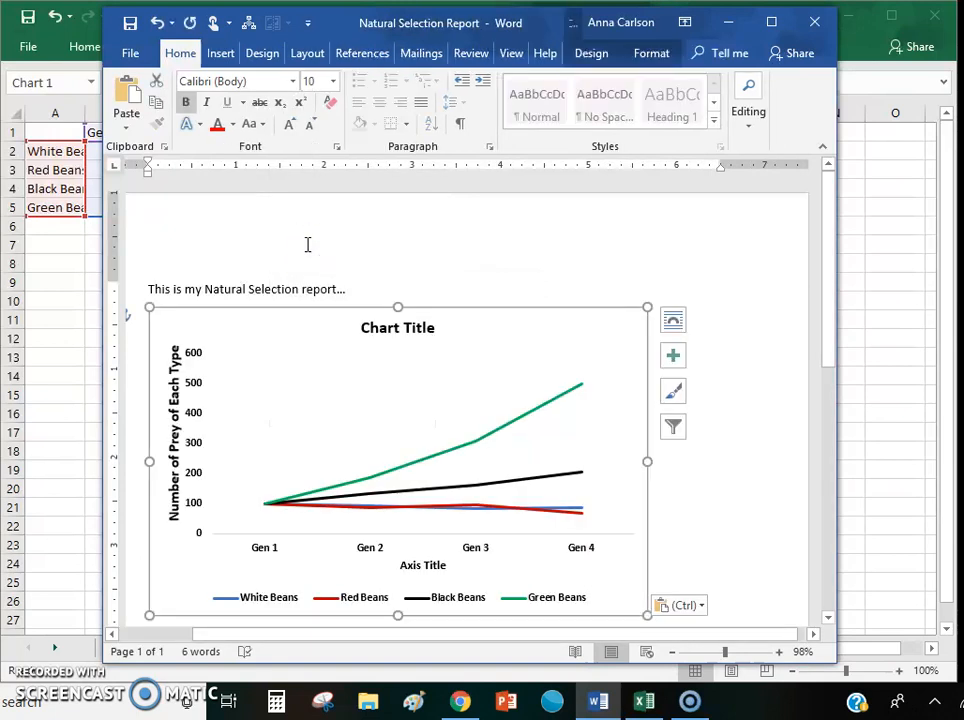
{"action": "left_click", "coordinate": [360, 292]}
{"action": "key", "text": "Return"}
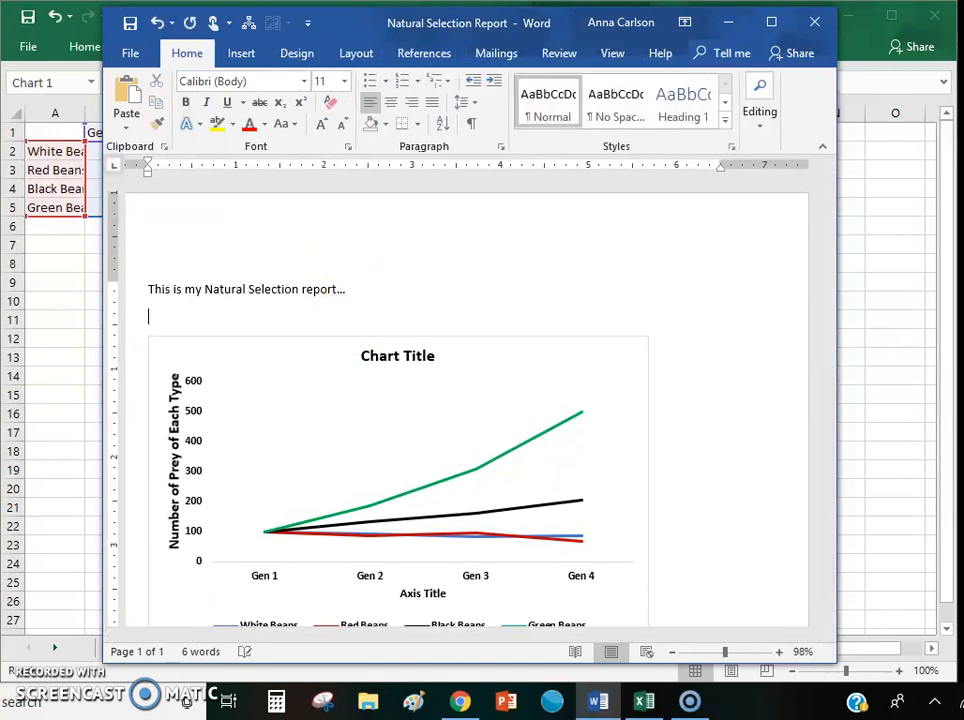